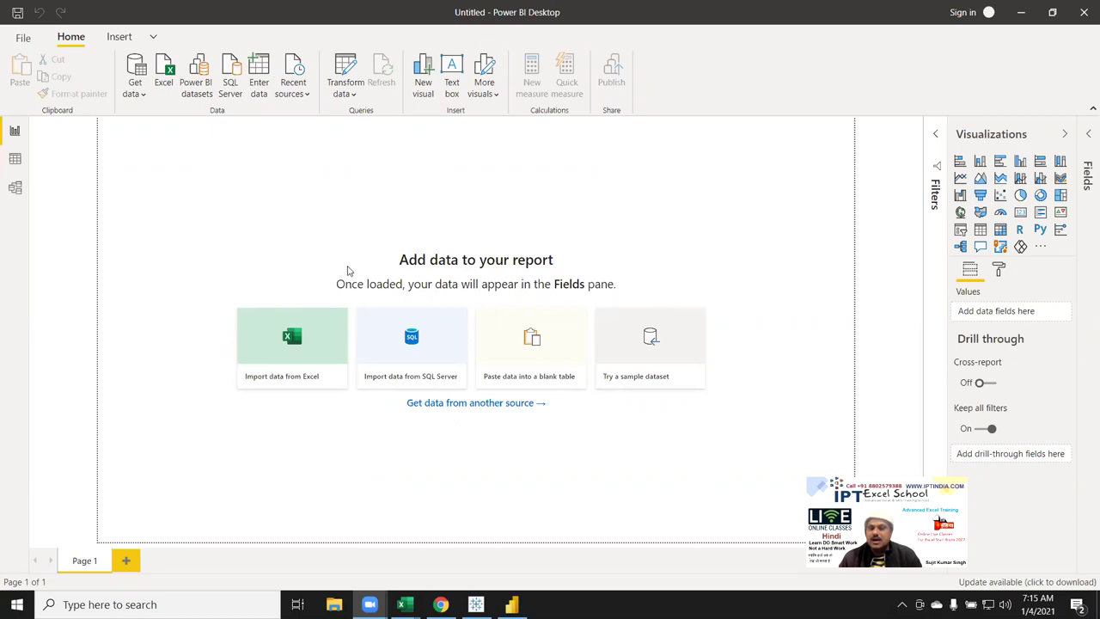
Import the Data sheet from the DataP.xlsm workbook in Downloads into the report.
{"action": "left_click", "coordinate": [291, 346]}
{"action": "left_click", "coordinate": [291, 346]}
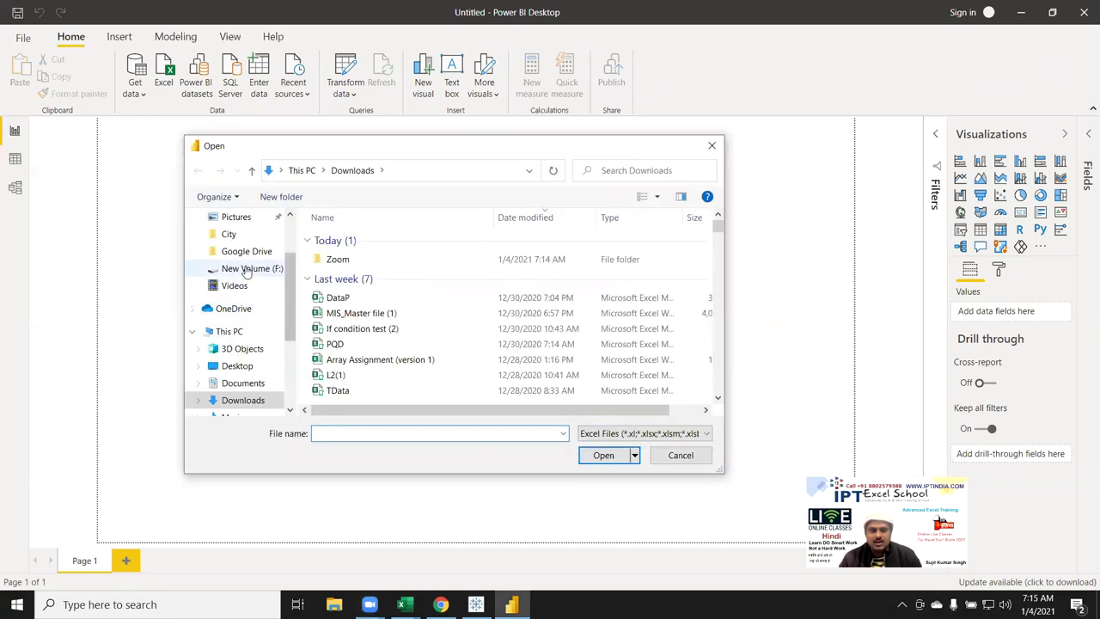
{"action": "left_click", "coordinate": [337, 298]}
{"action": "left_click", "coordinate": [592, 457]}
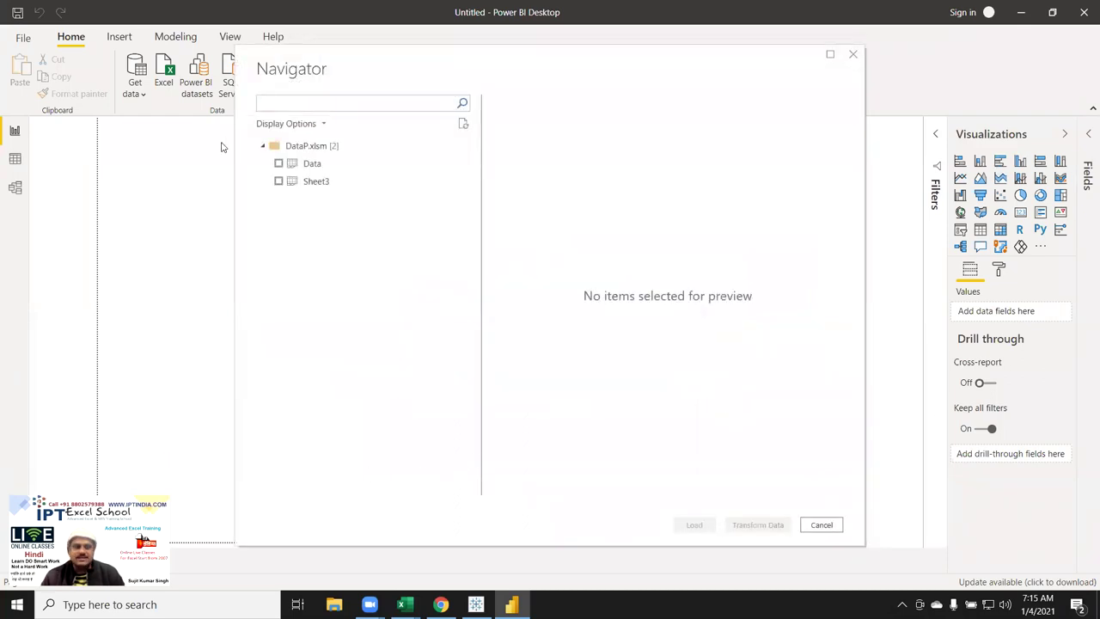
{"action": "left_click", "coordinate": [279, 163]}
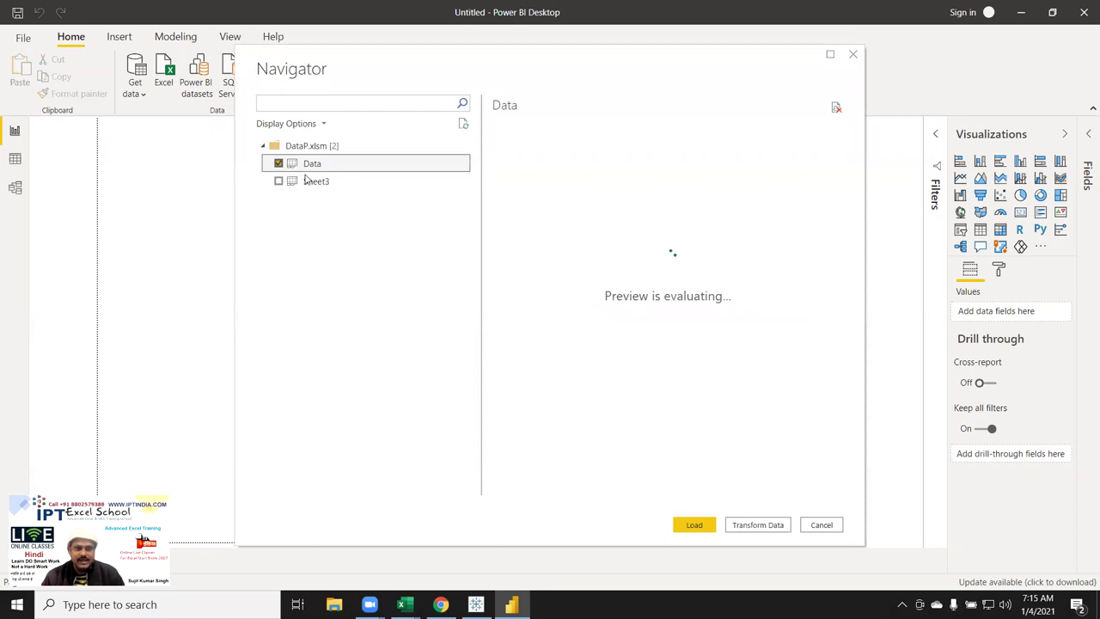
{"action": "left_click", "coordinate": [698, 530]}
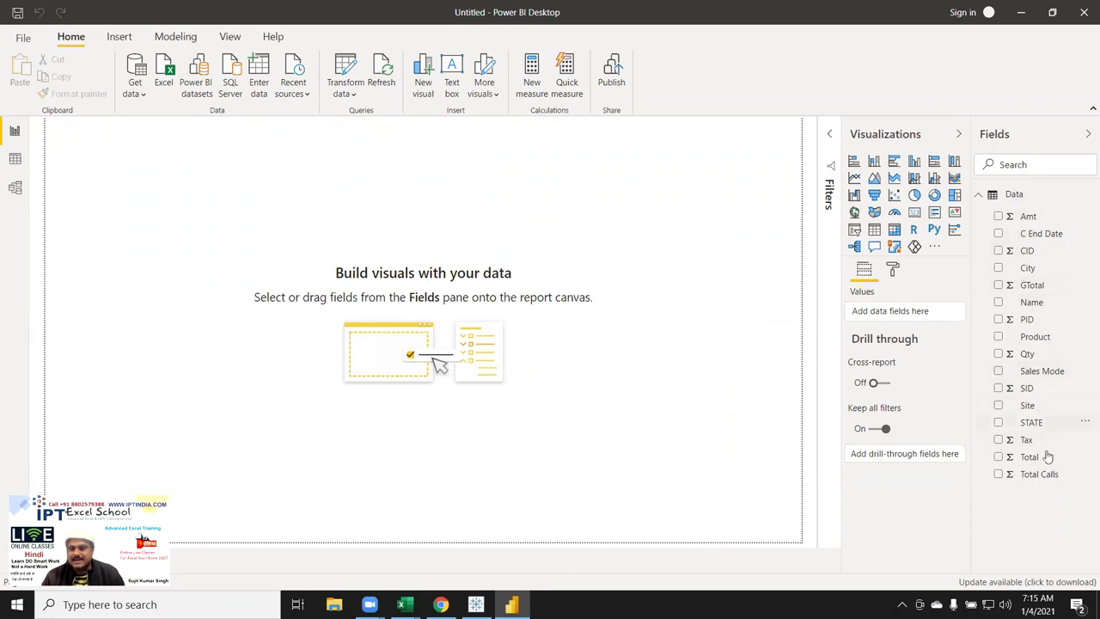
{"action": "mouse_move", "coordinate": [1044, 476]}
{"action": "left_mouse_down"}
{"action": "mouse_move", "coordinate": [1037, 465]}
{"action": "mouse_move", "coordinate": [442, 435]}
{"action": "left_mouse_up"}
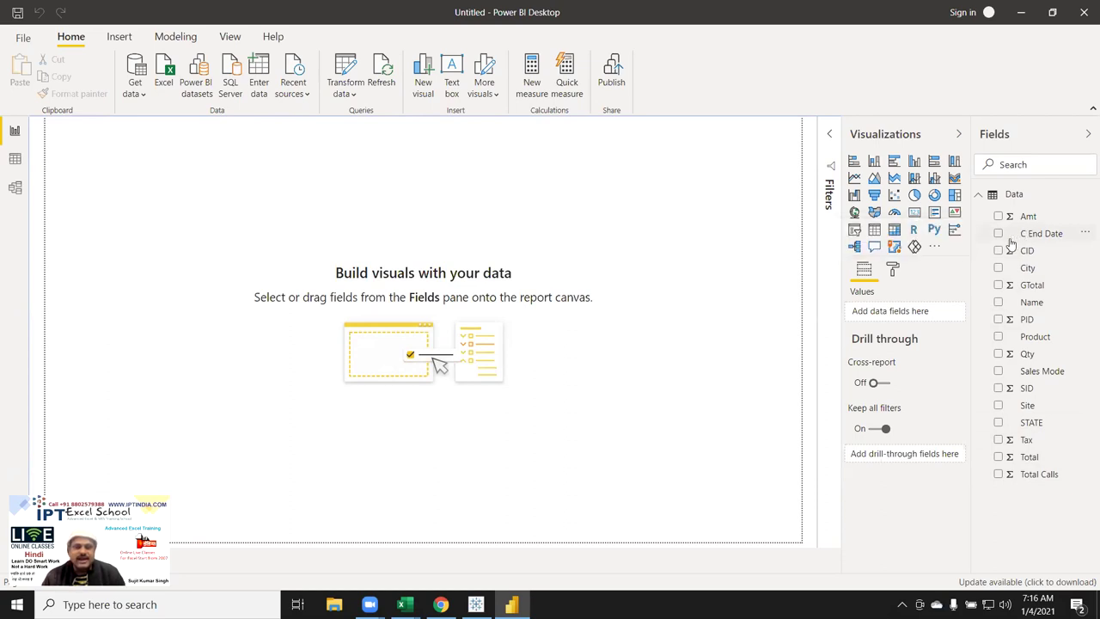
In Data view, try converting C End Date to Date/Time and dismiss the conversion error.
{"action": "left_click", "coordinate": [16, 163]}
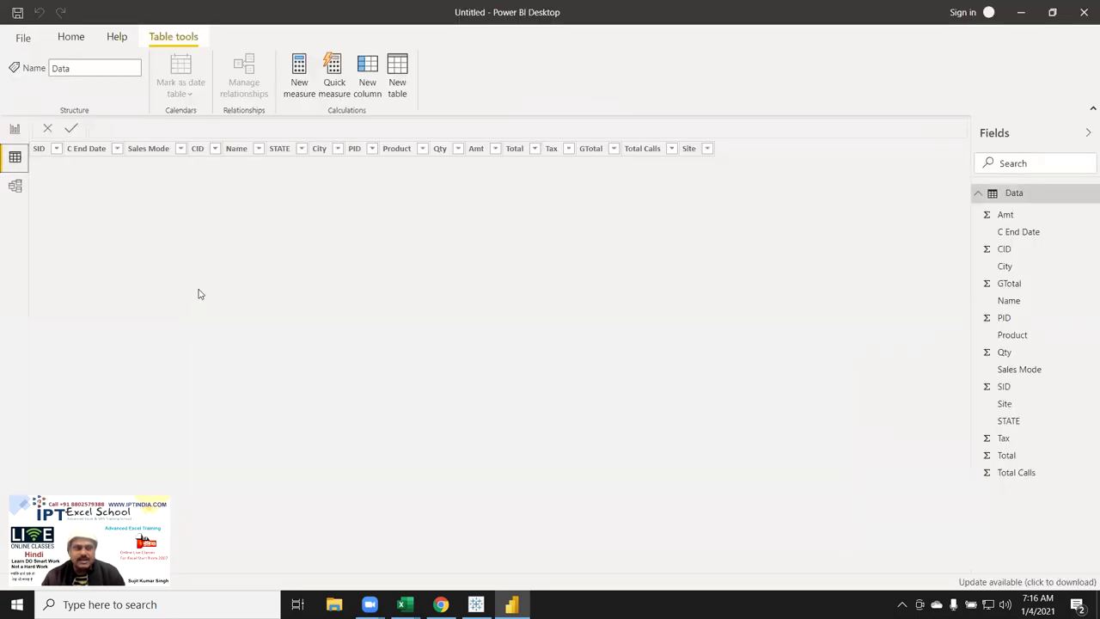
{"action": "left_click", "coordinate": [97, 151]}
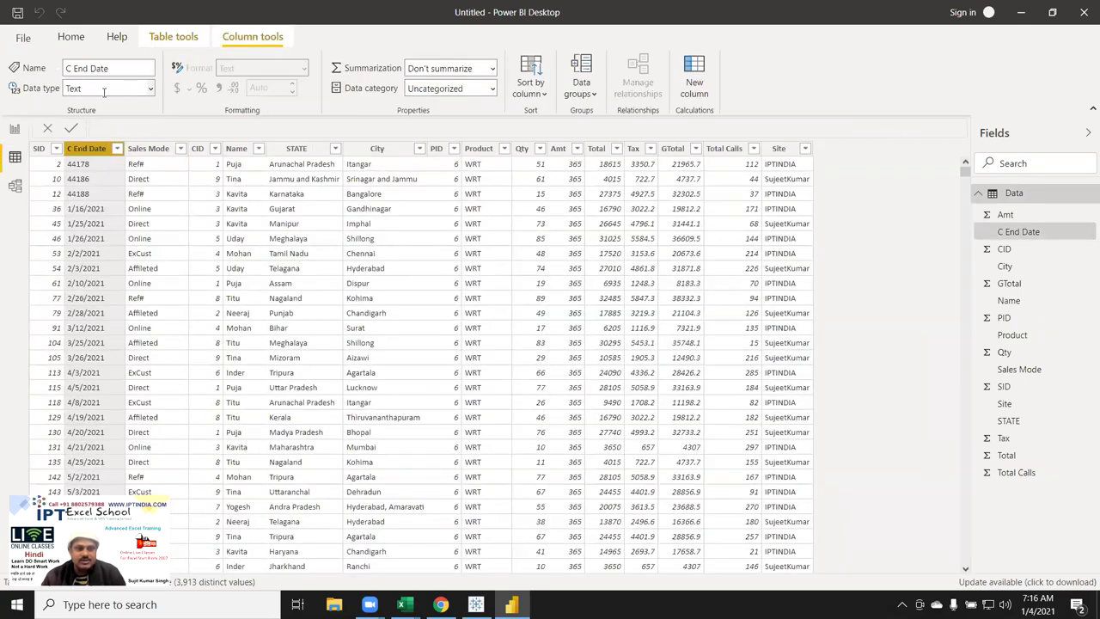
{"action": "left_click", "coordinate": [151, 88]}
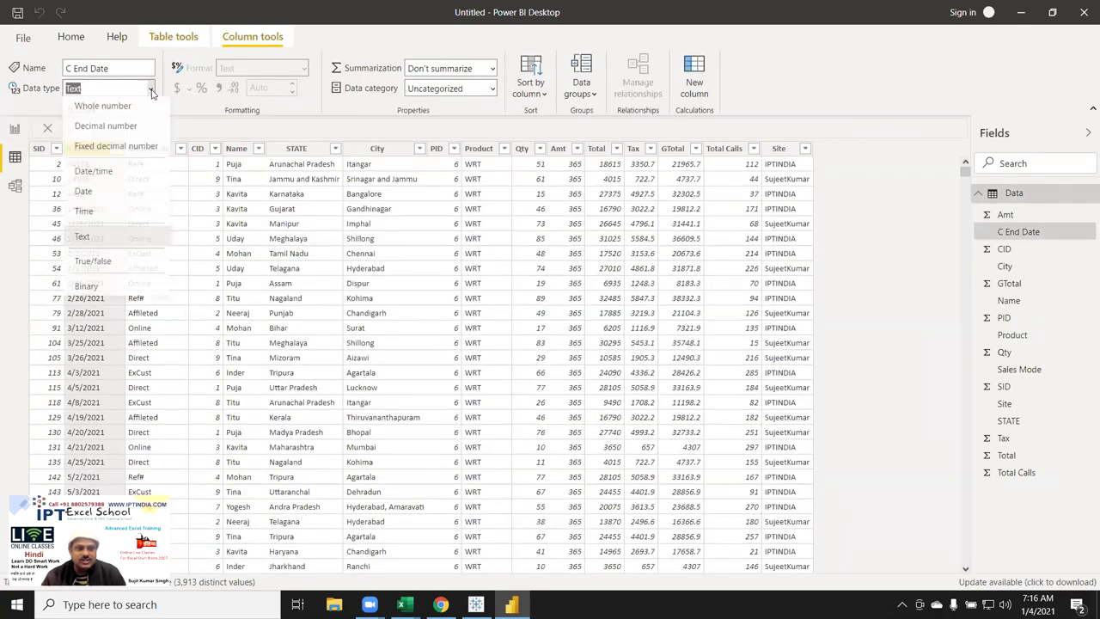
{"action": "left_click", "coordinate": [111, 176]}
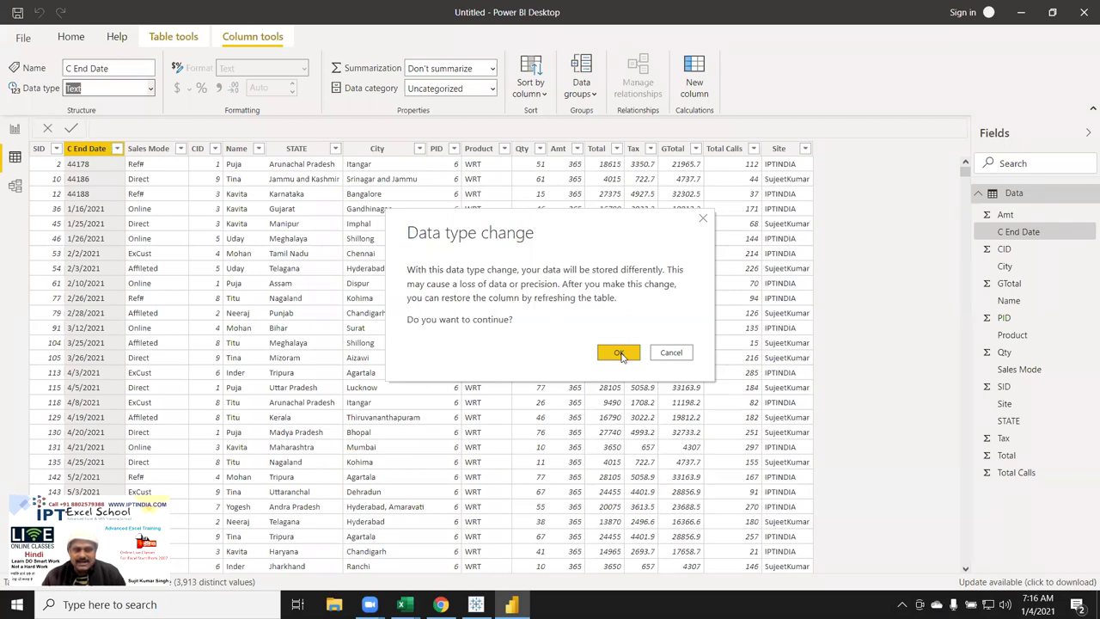
{"action": "left_click", "coordinate": [620, 354]}
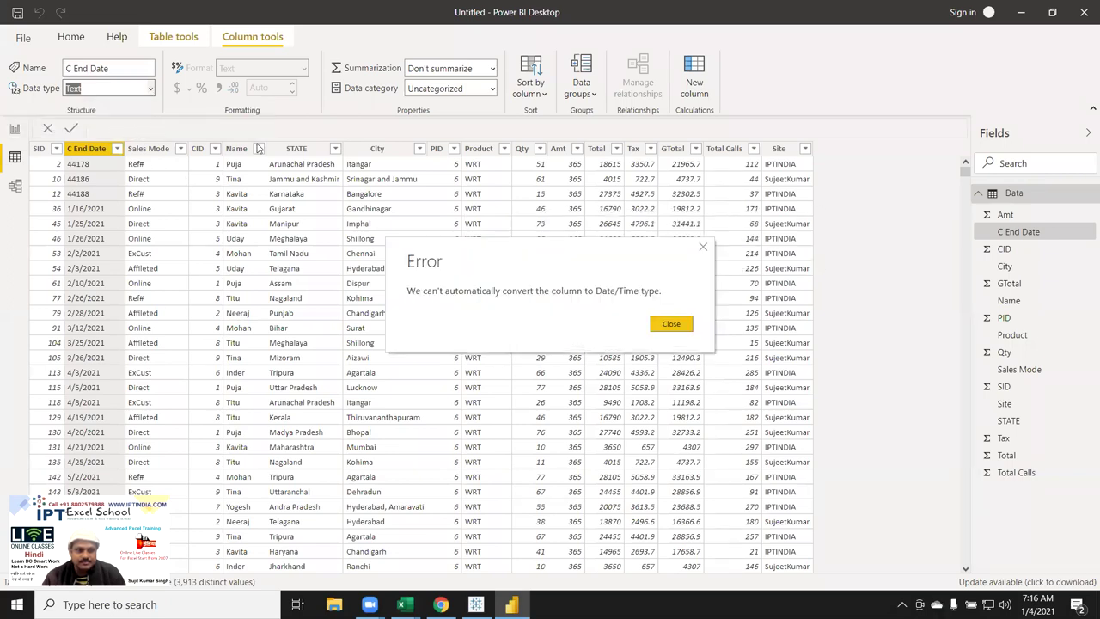
{"action": "left_click", "coordinate": [664, 327]}
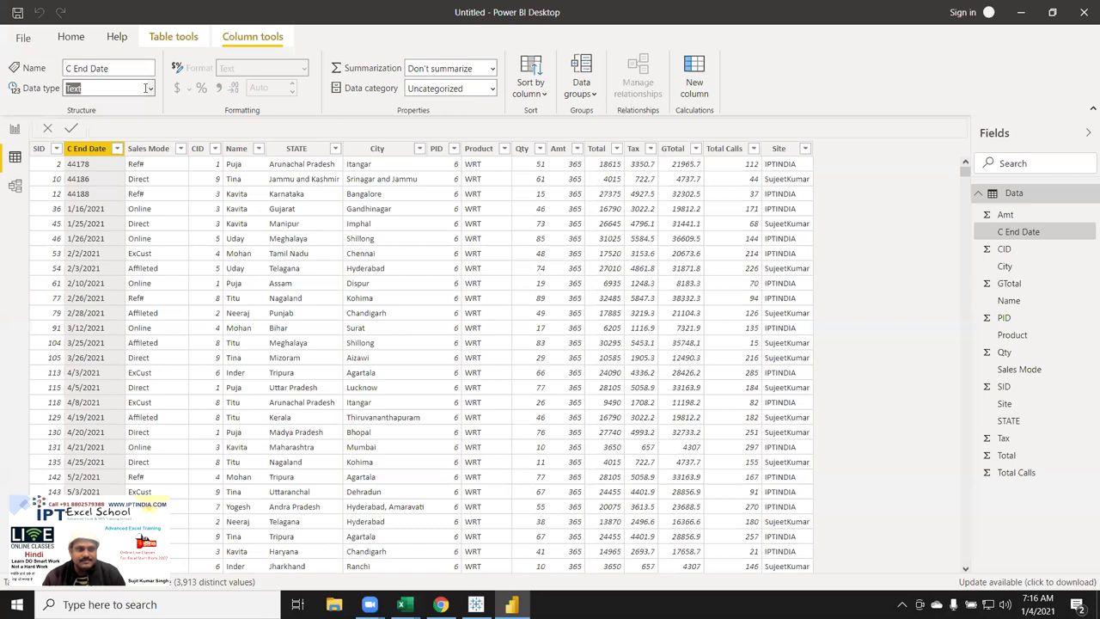
Try changing C End Date to Date instead, dismissing the error again.
{"action": "left_click", "coordinate": [149, 91]}
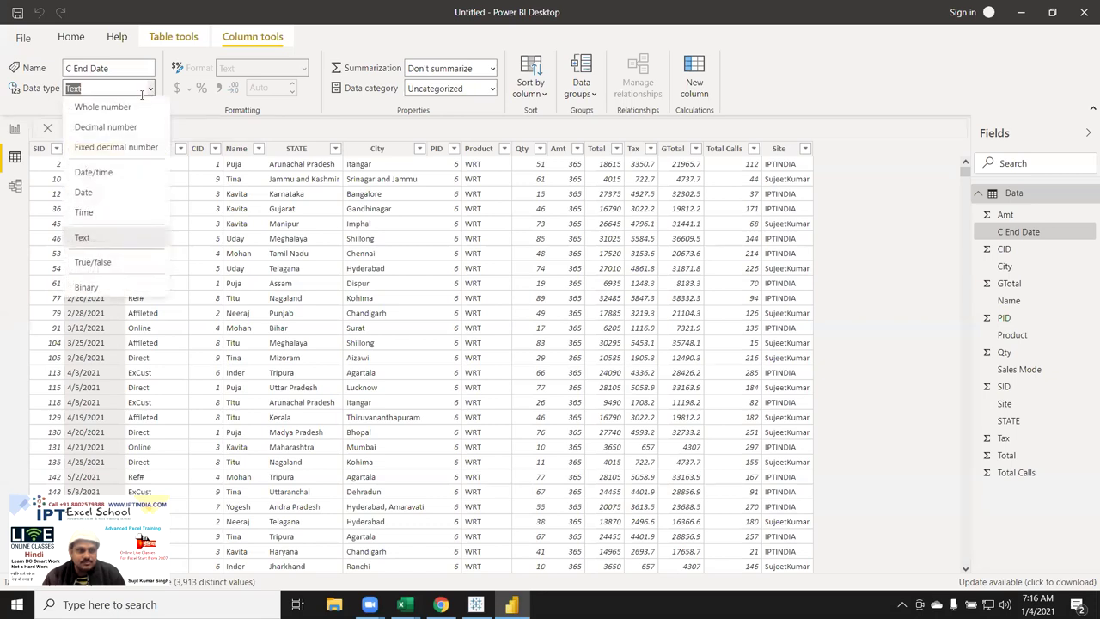
{"action": "left_click", "coordinate": [107, 195]}
{"action": "left_click", "coordinate": [617, 352]}
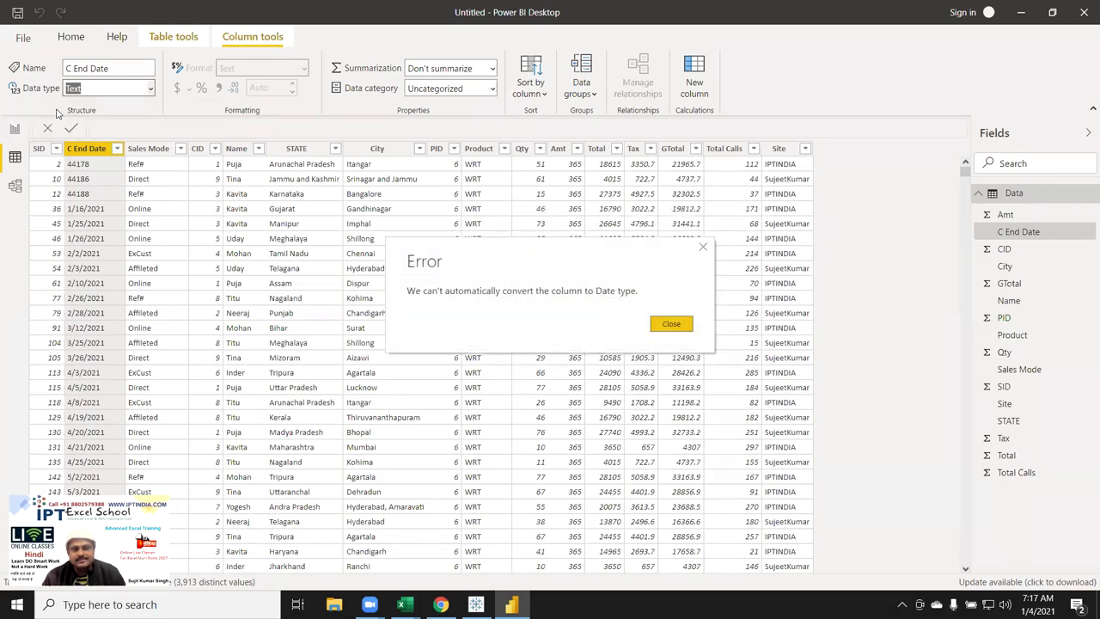
{"action": "left_click", "coordinate": [672, 324]}
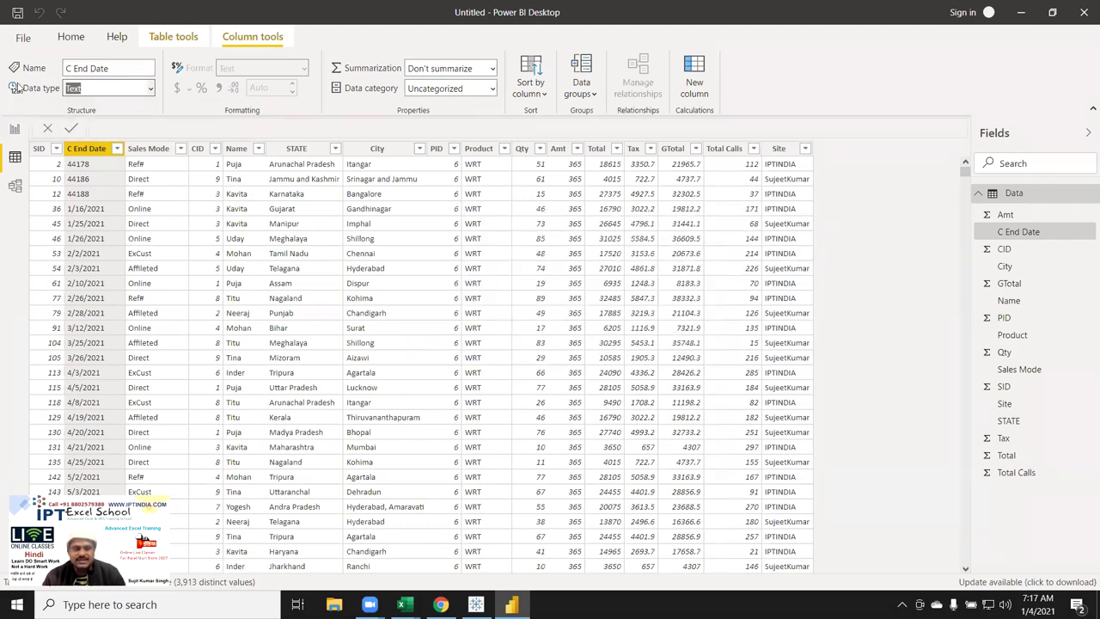
{"action": "left_click", "coordinate": [71, 37]}
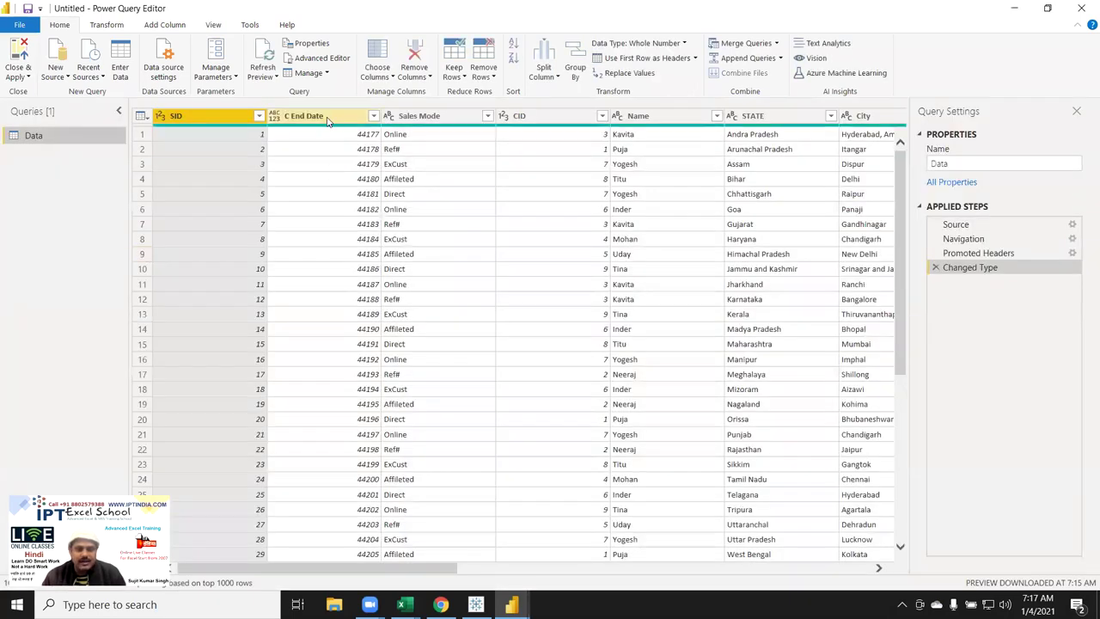
In Power Query, change C End Date to Date (replace current), then apply and return to the report.
{"action": "left_click", "coordinate": [324, 121]}
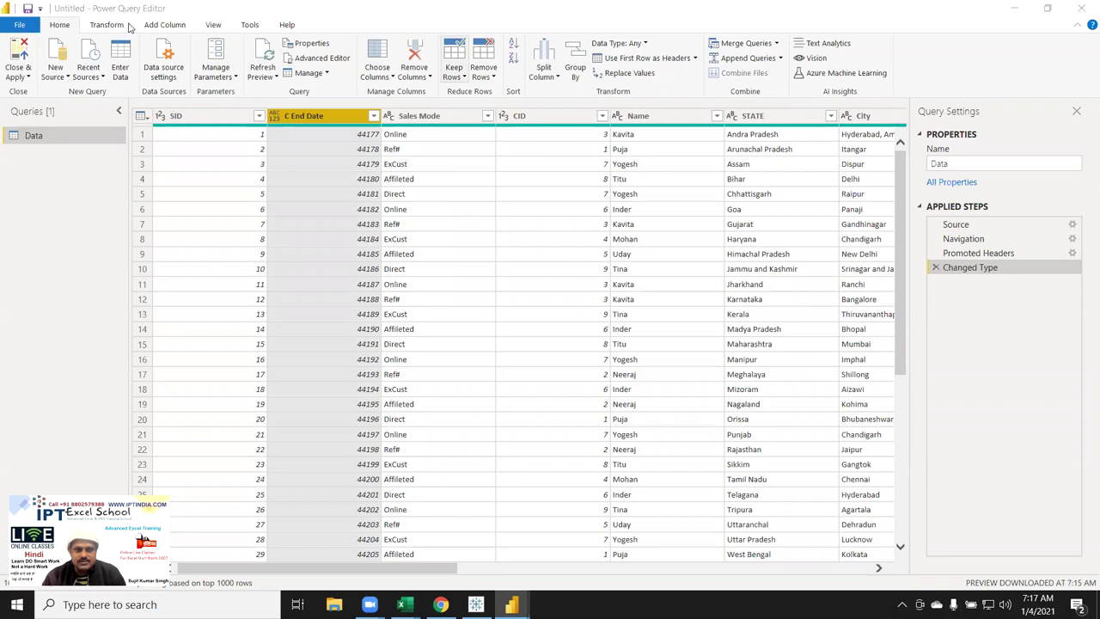
{"action": "left_click", "coordinate": [645, 45]}
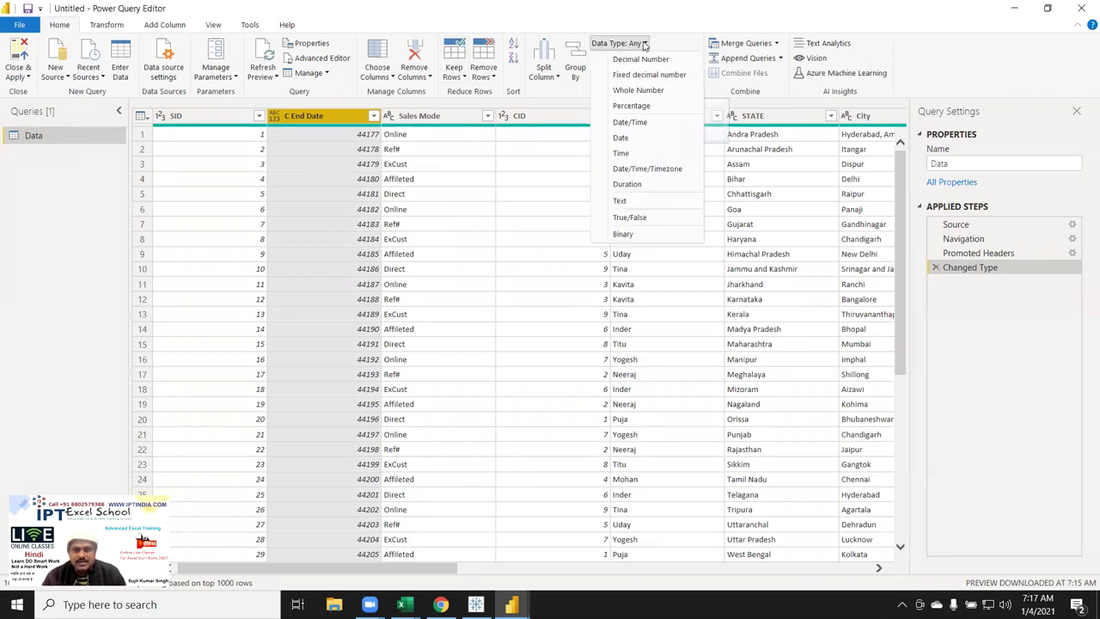
{"action": "left_click", "coordinate": [652, 123]}
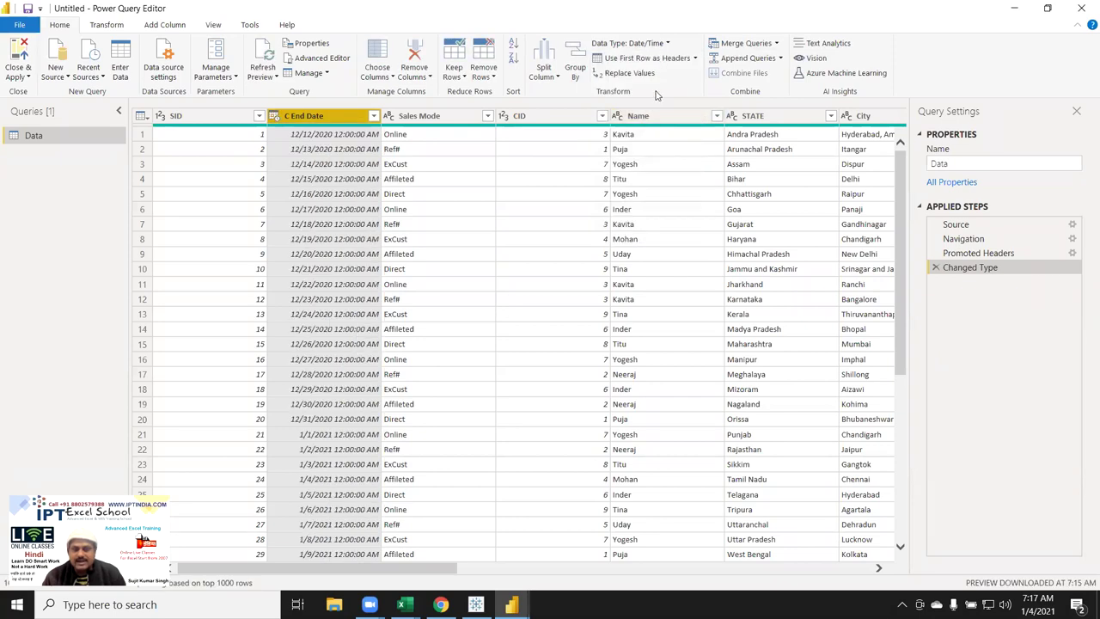
{"action": "left_click", "coordinate": [653, 43]}
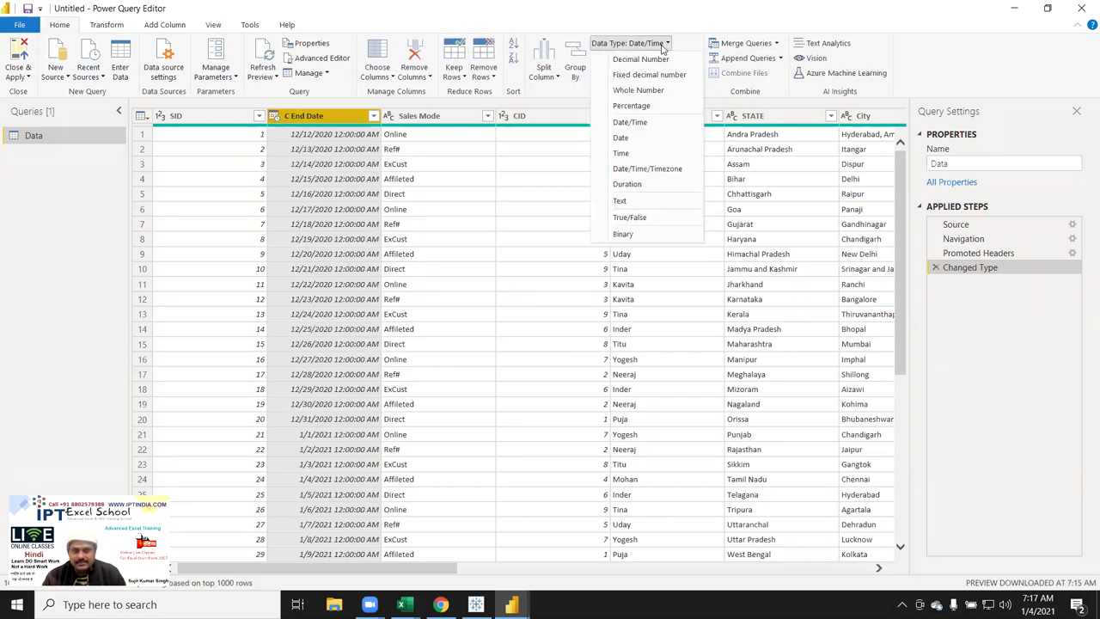
{"action": "left_click", "coordinate": [650, 139]}
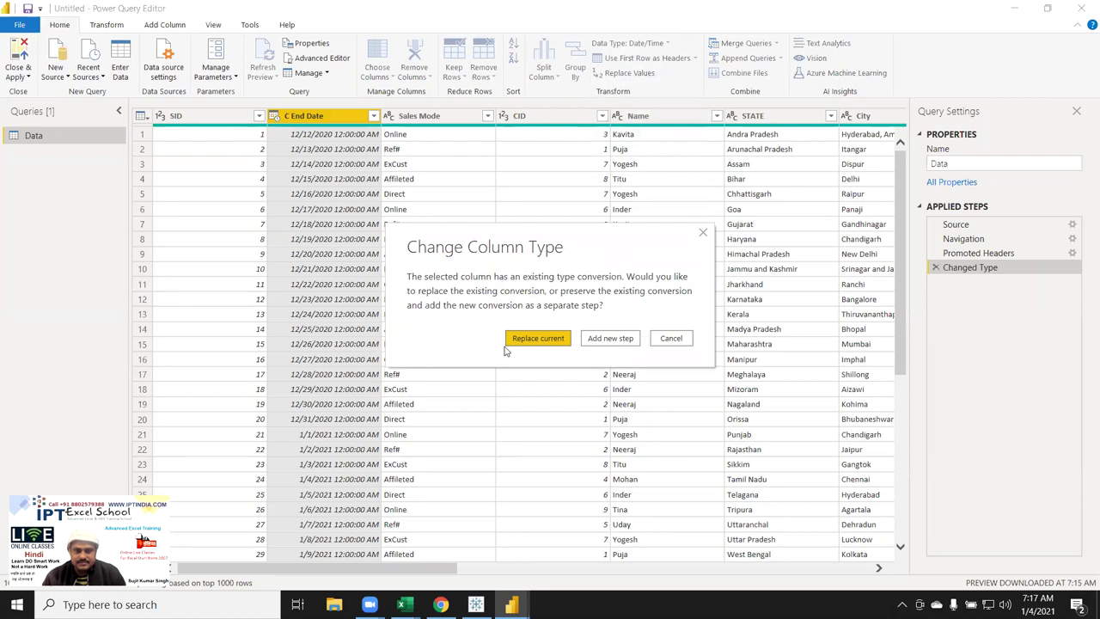
{"action": "left_click", "coordinate": [539, 342]}
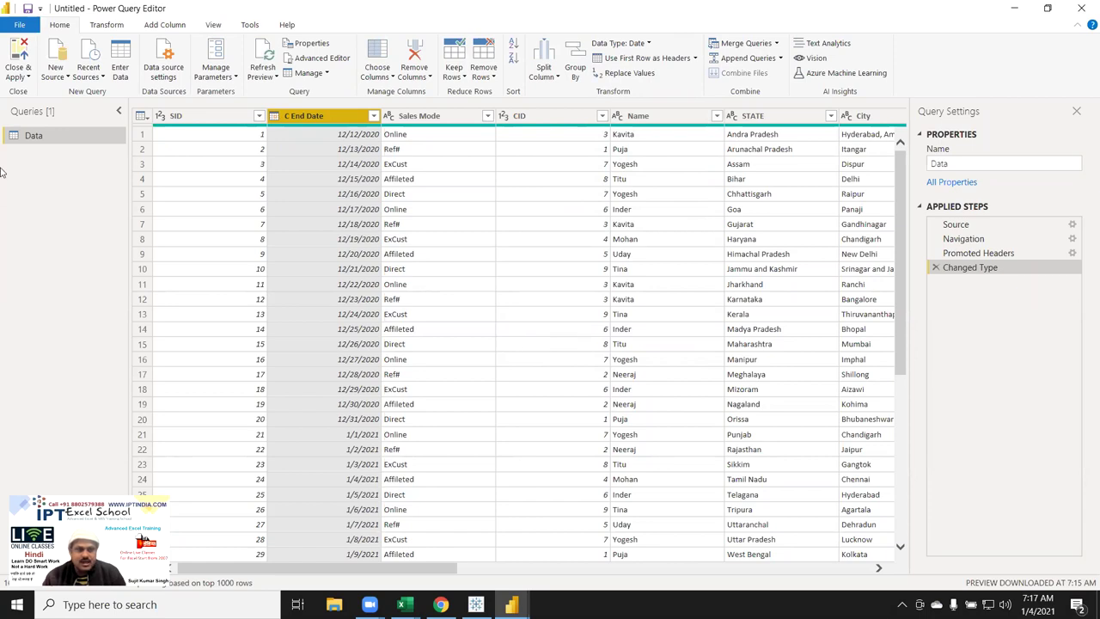
{"action": "left_click", "coordinate": [19, 53]}
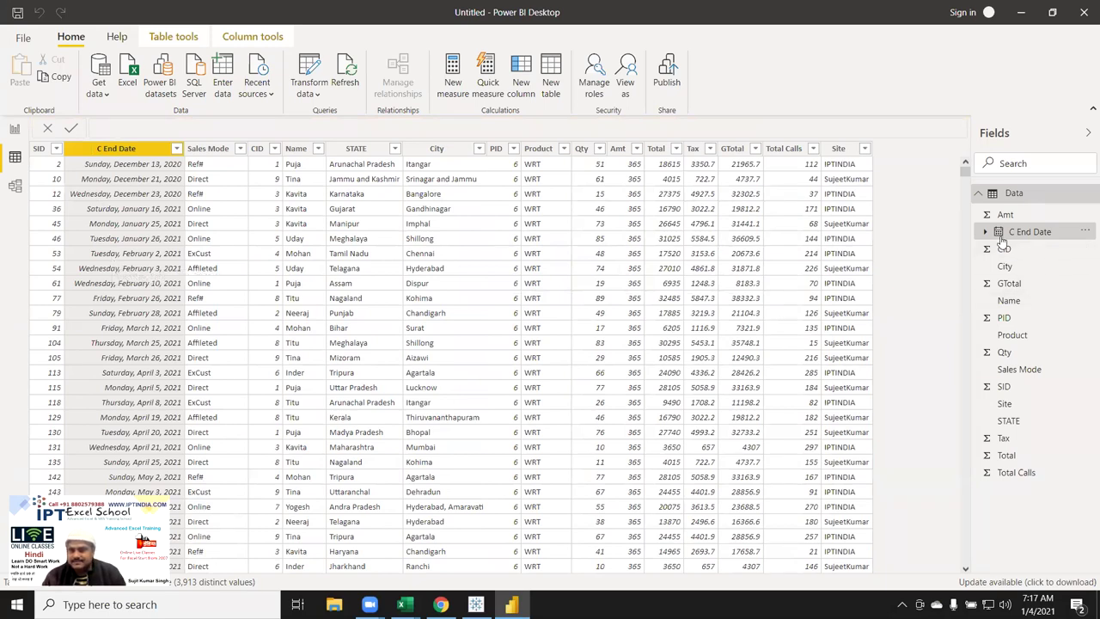
{"action": "left_click", "coordinate": [15, 131]}
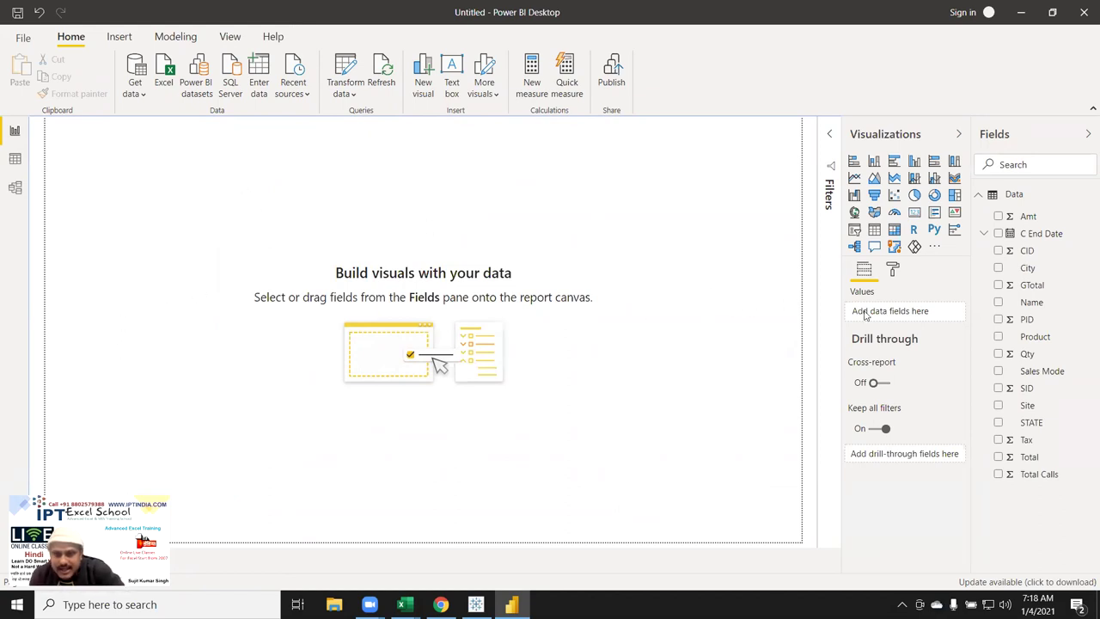
In the page format settings, keep the page size at 16:9.
{"action": "left_click", "coordinate": [895, 272]}
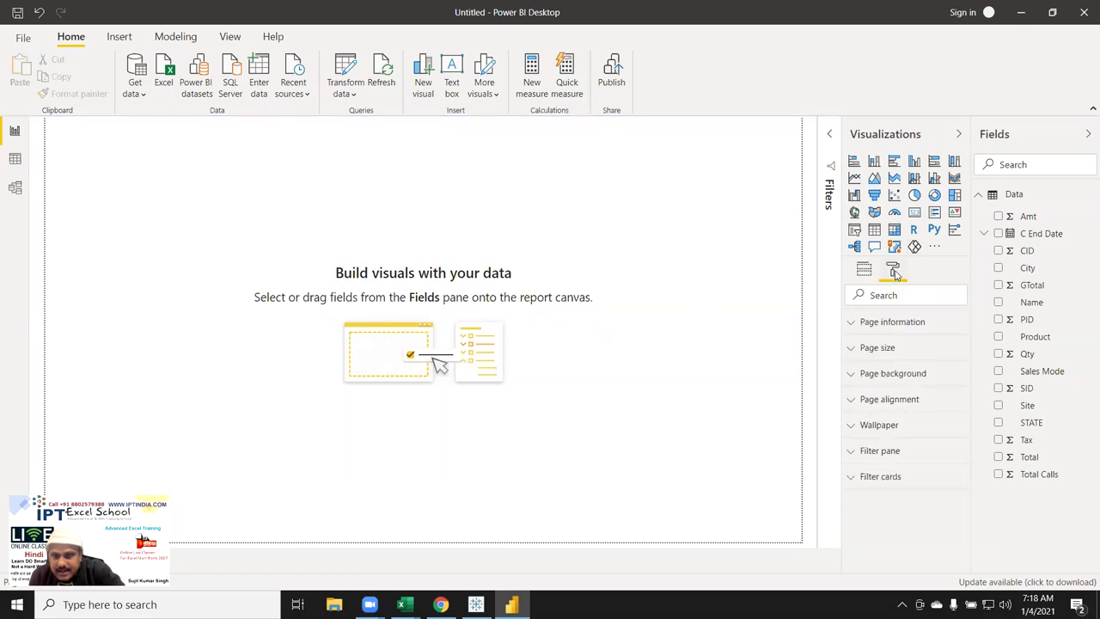
{"action": "left_click", "coordinate": [910, 325]}
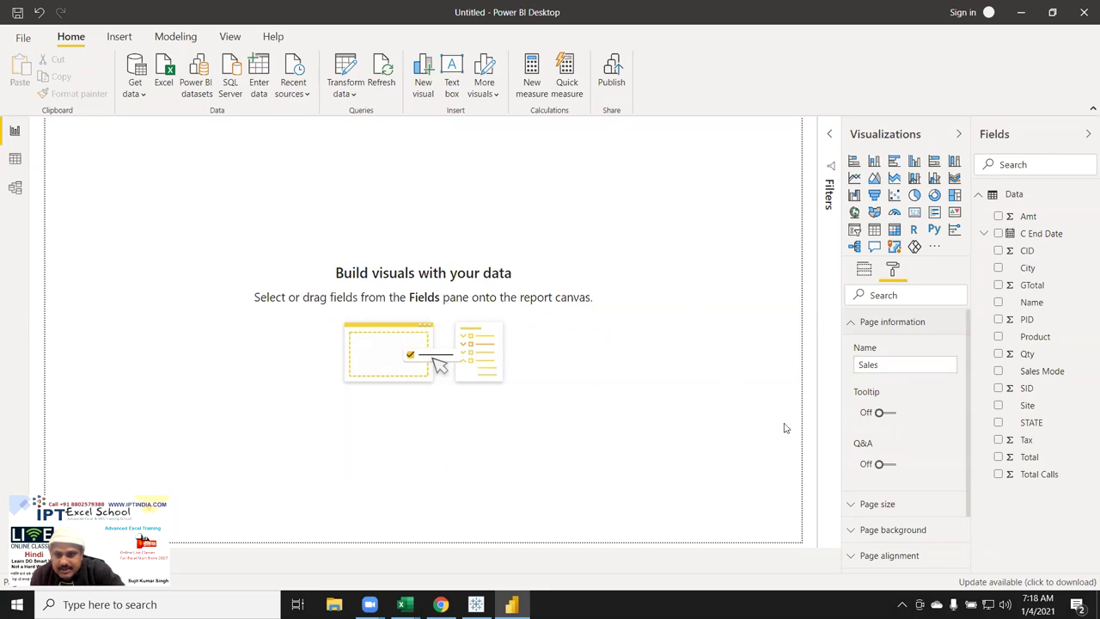
{"action": "scroll", "coordinate": [892, 430], "scroll_direction": "down", "scroll_amount": 2}
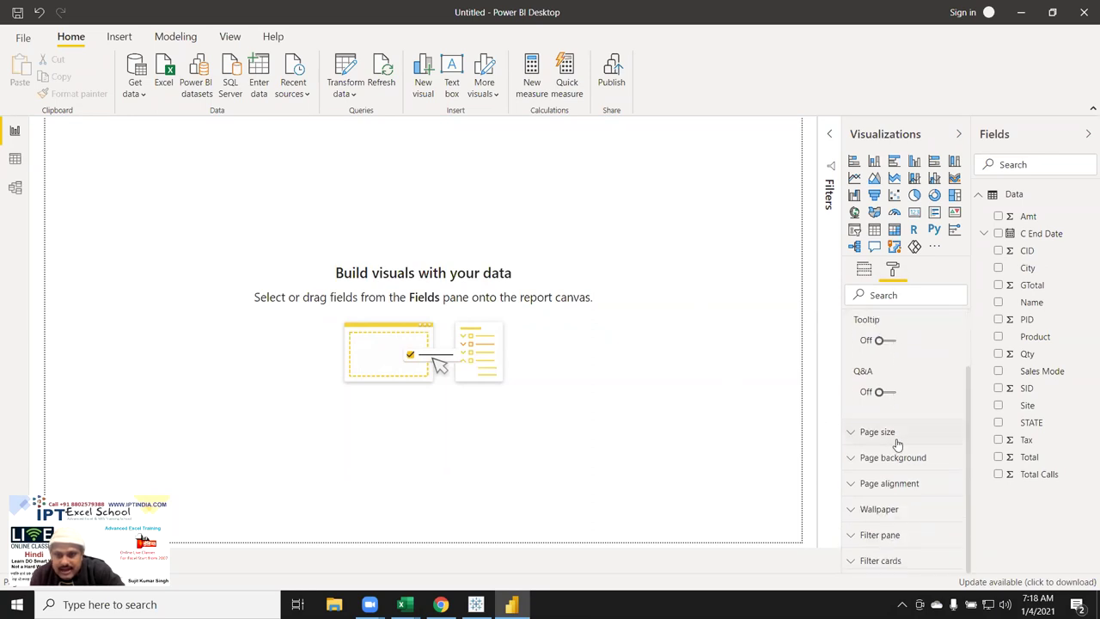
{"action": "left_click", "coordinate": [892, 442]}
{"action": "scroll", "coordinate": [892, 442], "scroll_direction": "down", "scroll_amount": 3}
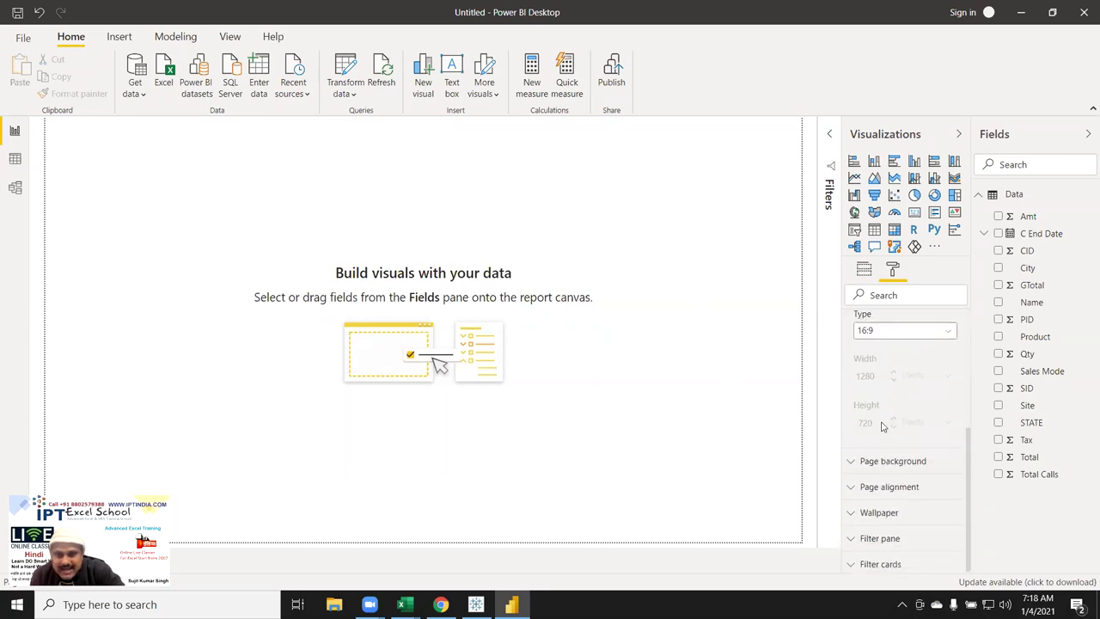
{"action": "left_click", "coordinate": [896, 335]}
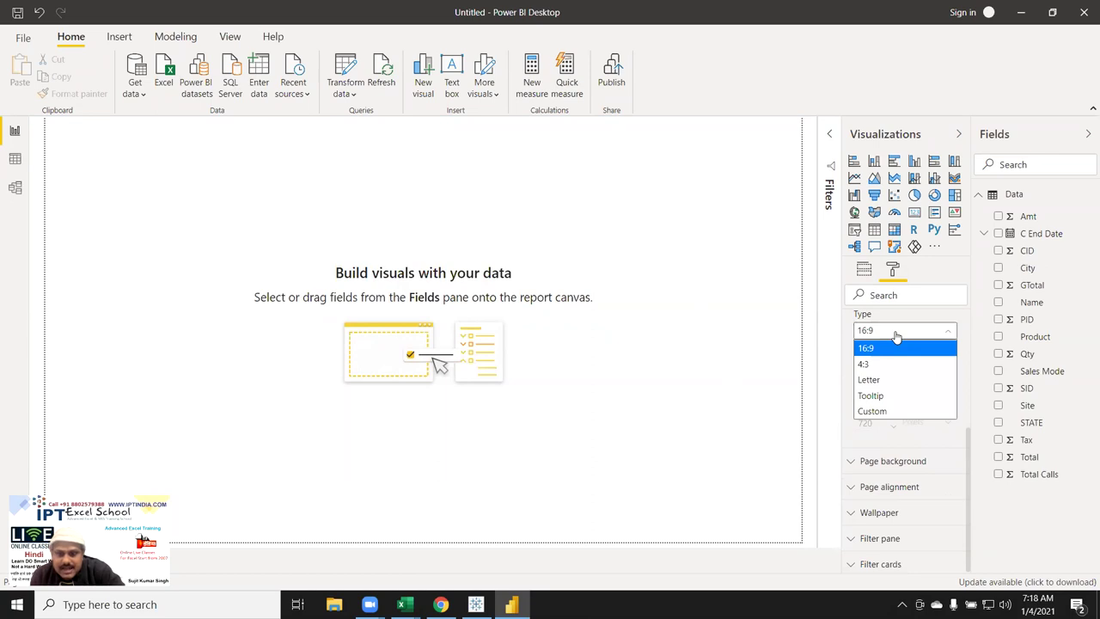
{"action": "left_click", "coordinate": [782, 357]}
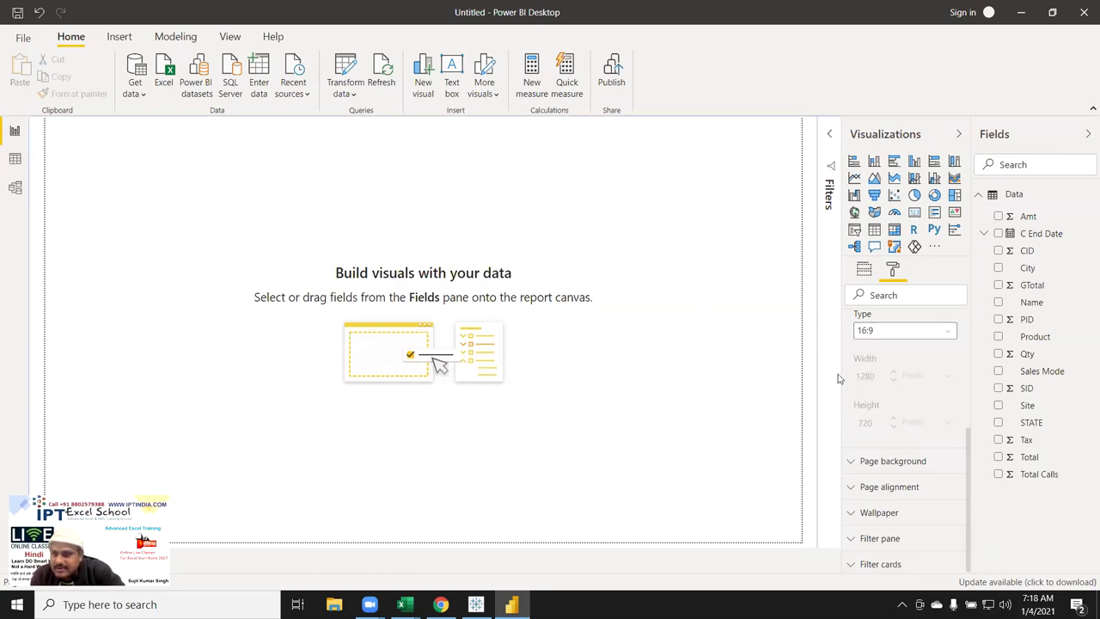
Set the page background to dark blue, testing transparency values before leaving it at 100%.
{"action": "left_click", "coordinate": [858, 462]}
{"action": "scroll", "coordinate": [911, 413], "scroll_direction": "down", "scroll_amount": 3}
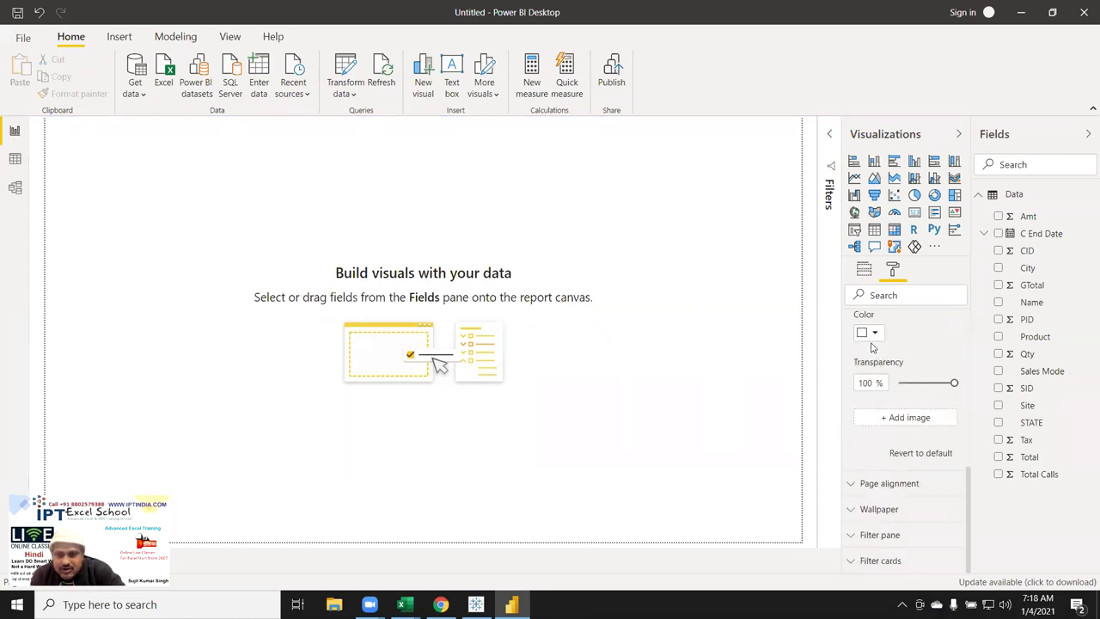
{"action": "left_click", "coordinate": [871, 335]}
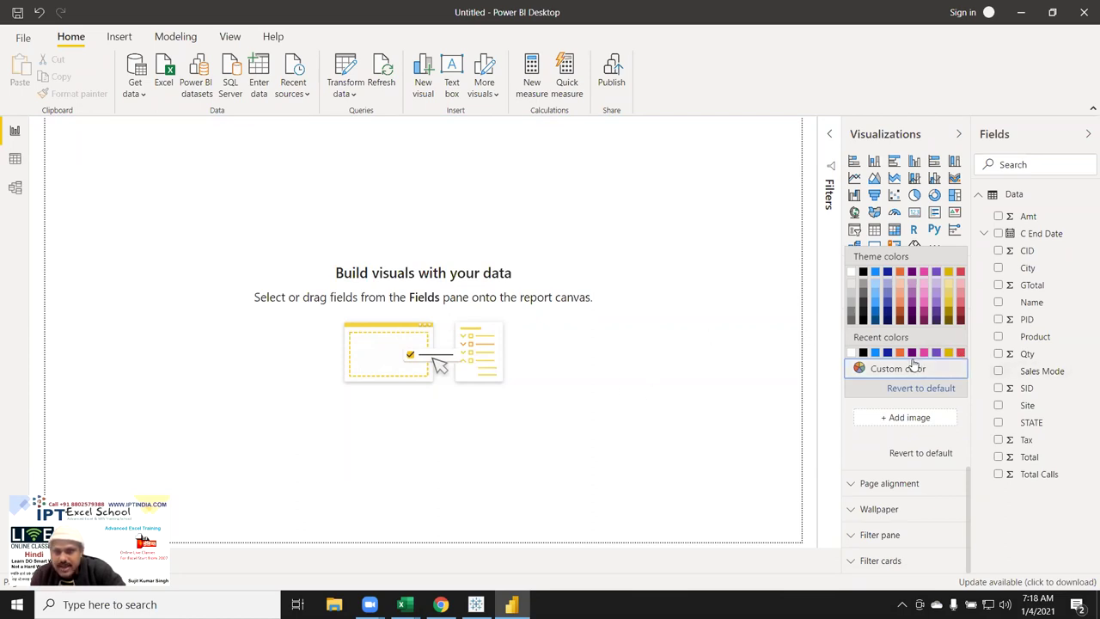
{"action": "left_click", "coordinate": [886, 274]}
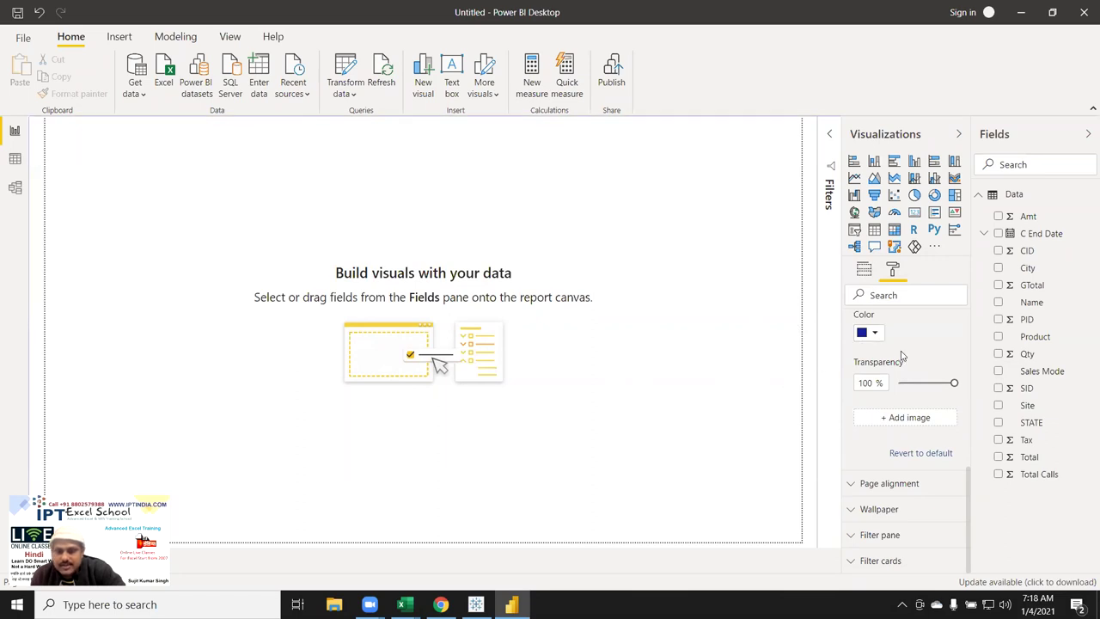
{"action": "left_click", "coordinate": [932, 383]}
{"action": "left_click_drag", "start_coordinate": [930, 382], "coordinate": [977, 387]}
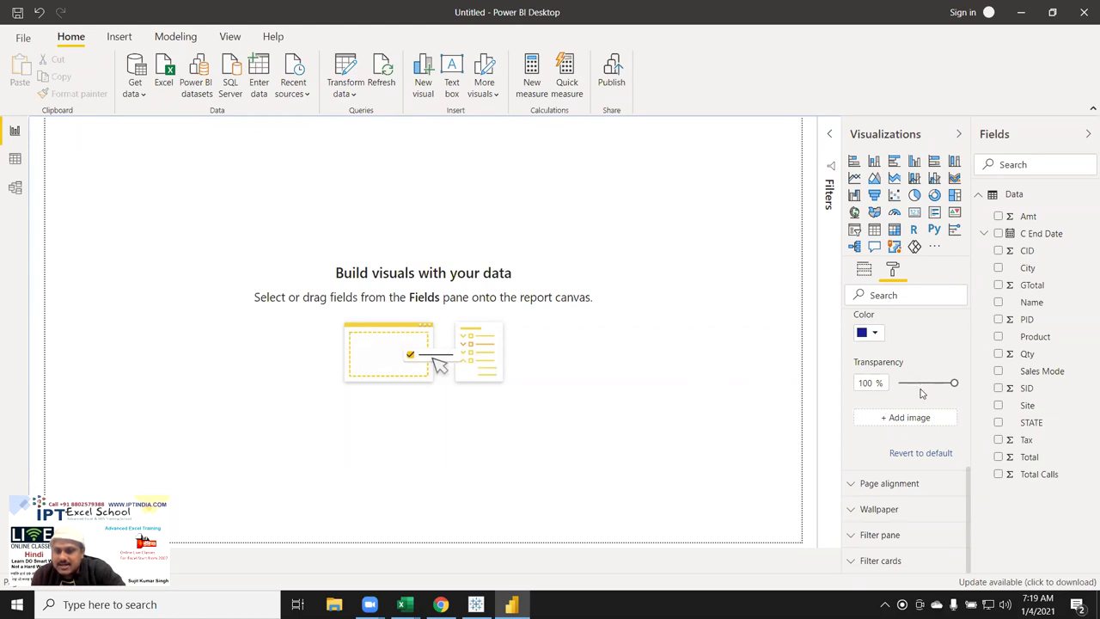
{"action": "mouse_move", "coordinate": [920, 386]}
{"action": "left_mouse_down"}
{"action": "mouse_move", "coordinate": [933, 391]}
{"action": "mouse_move", "coordinate": [903, 383]}
{"action": "mouse_move", "coordinate": [956, 390]}
{"action": "left_mouse_up"}
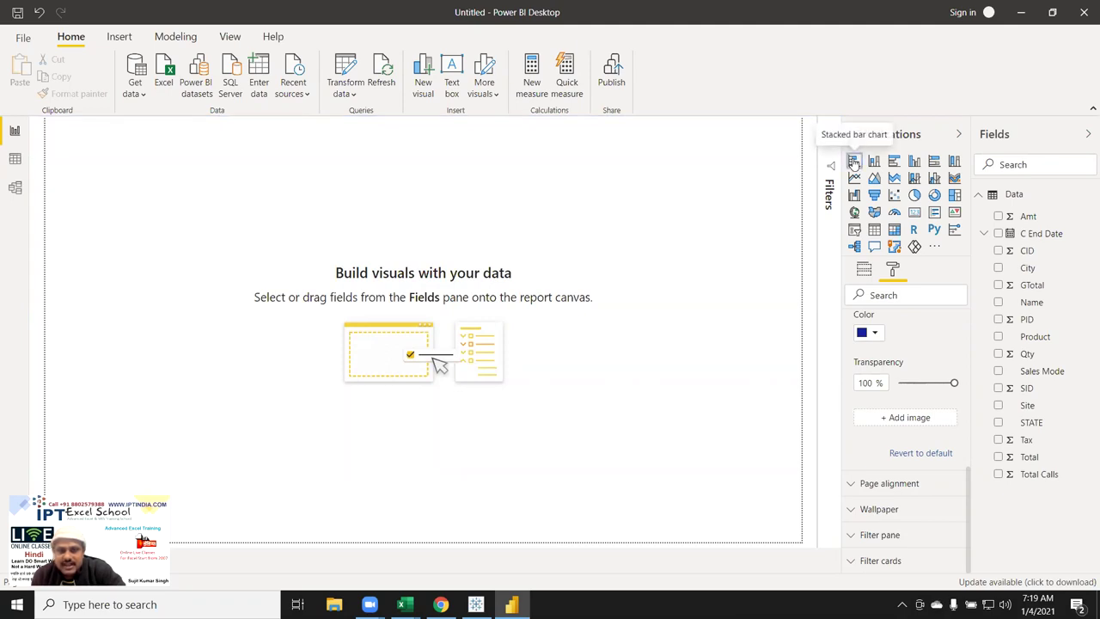
Set the blue page background's transparency to 23% after a stray stacked bar chart appears.
{"action": "left_click", "coordinate": [854, 161]}
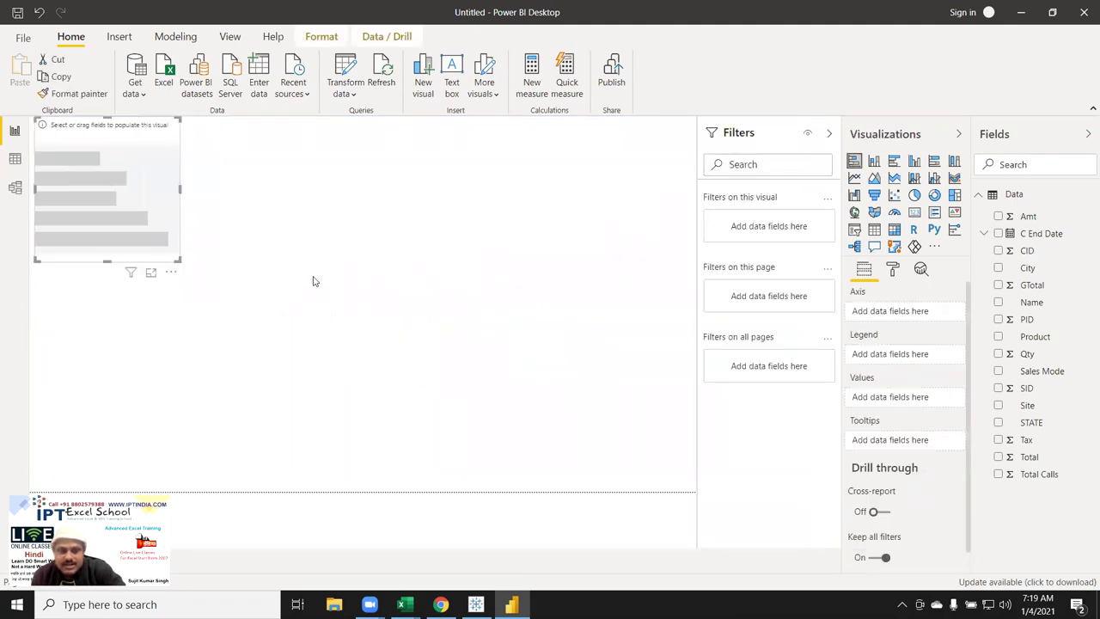
{"action": "left_click", "coordinate": [276, 317]}
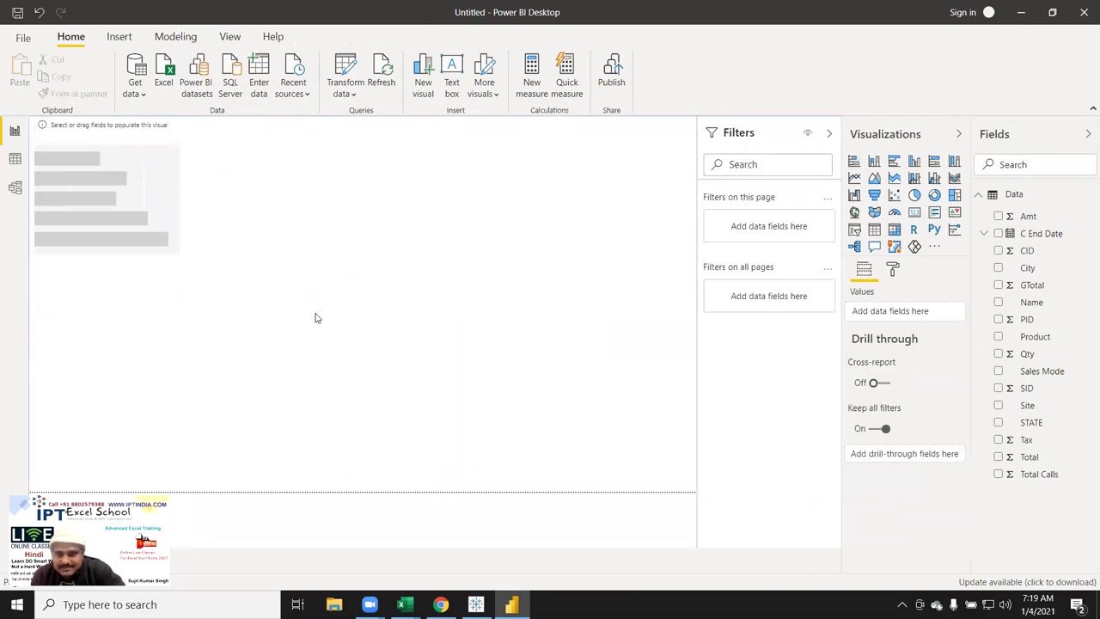
{"action": "left_click", "coordinate": [894, 273]}
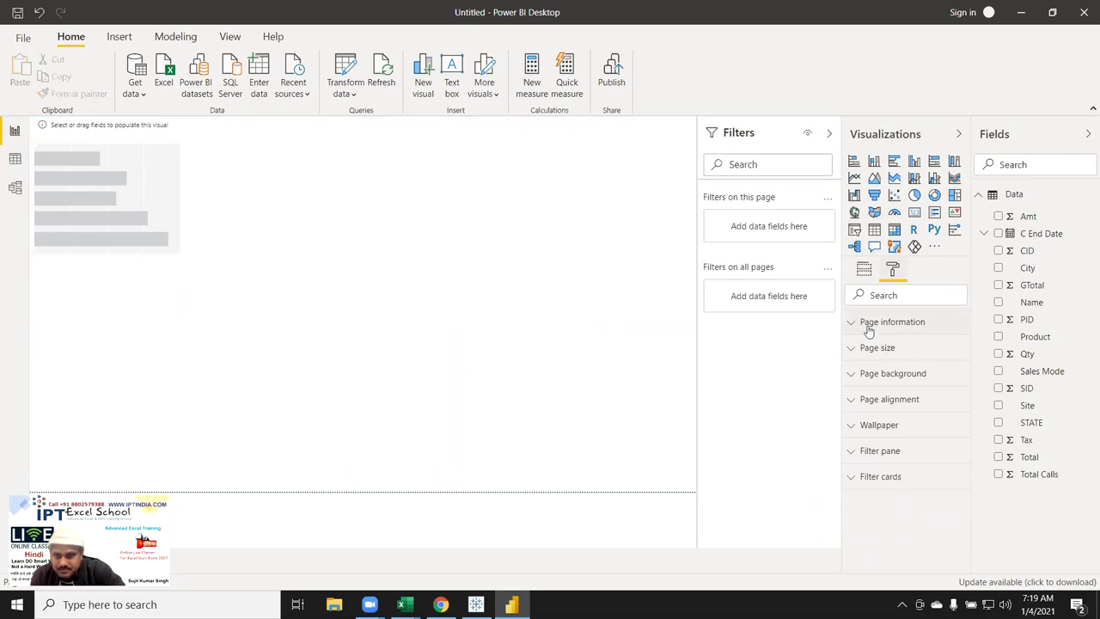
{"action": "left_click", "coordinate": [868, 326]}
{"action": "scroll", "coordinate": [892, 402], "scroll_direction": "down", "scroll_amount": 2}
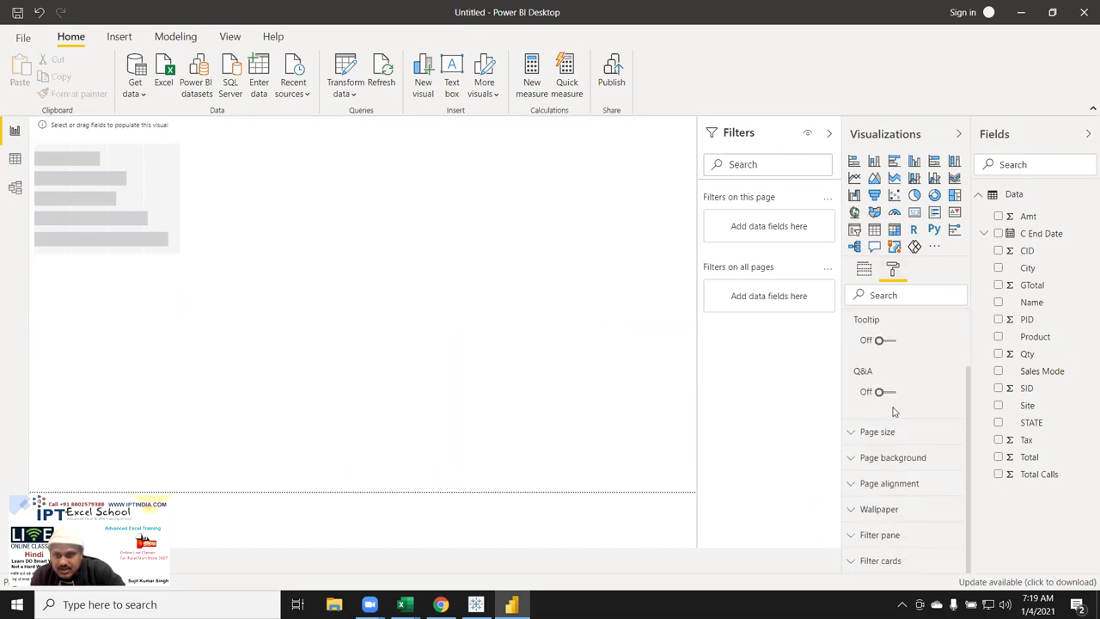
{"action": "left_click", "coordinate": [891, 457]}
{"action": "scroll", "coordinate": [892, 447], "scroll_direction": "down", "scroll_amount": 4}
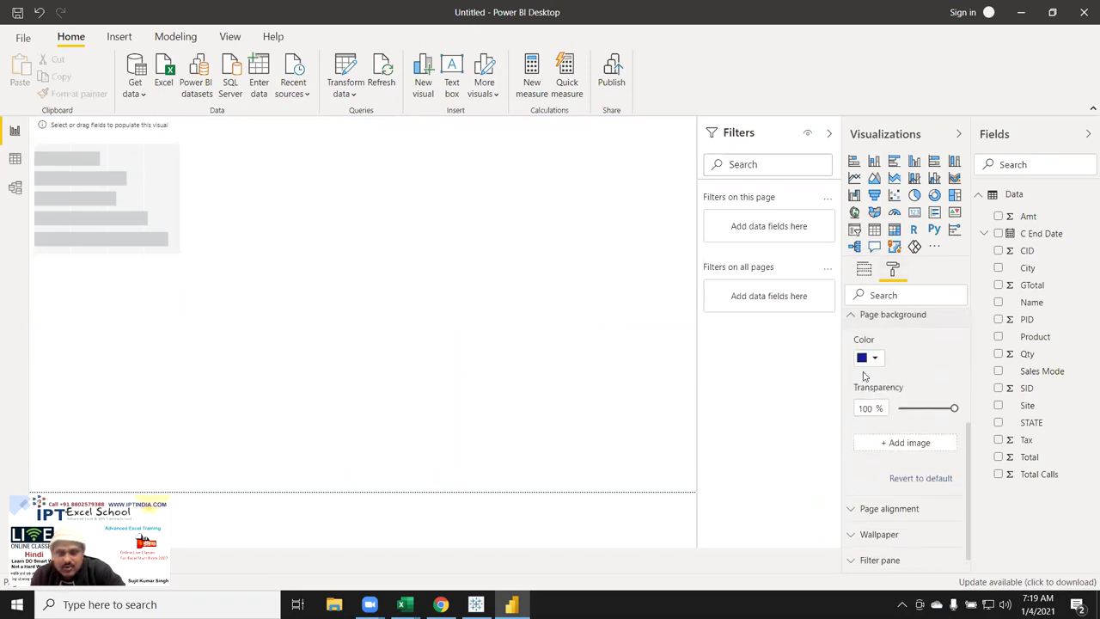
{"action": "left_click", "coordinate": [909, 407]}
Delete the empty stacked bar chart placeholder and bring back the page background settings.
{"action": "left_click", "coordinate": [173, 144]}
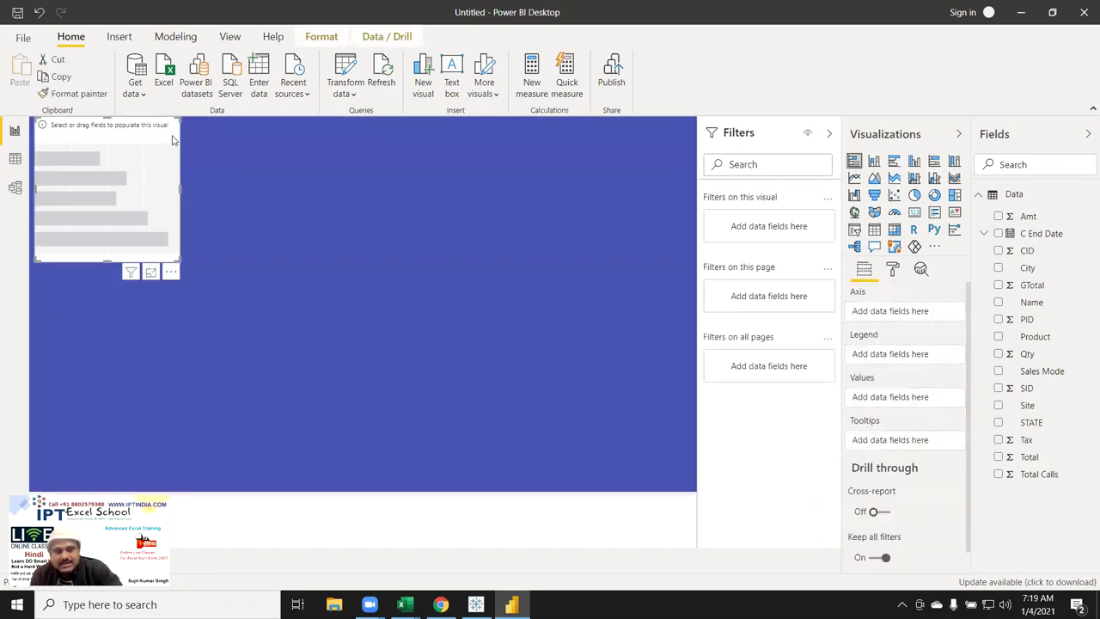
{"action": "key", "text": "Delete"}
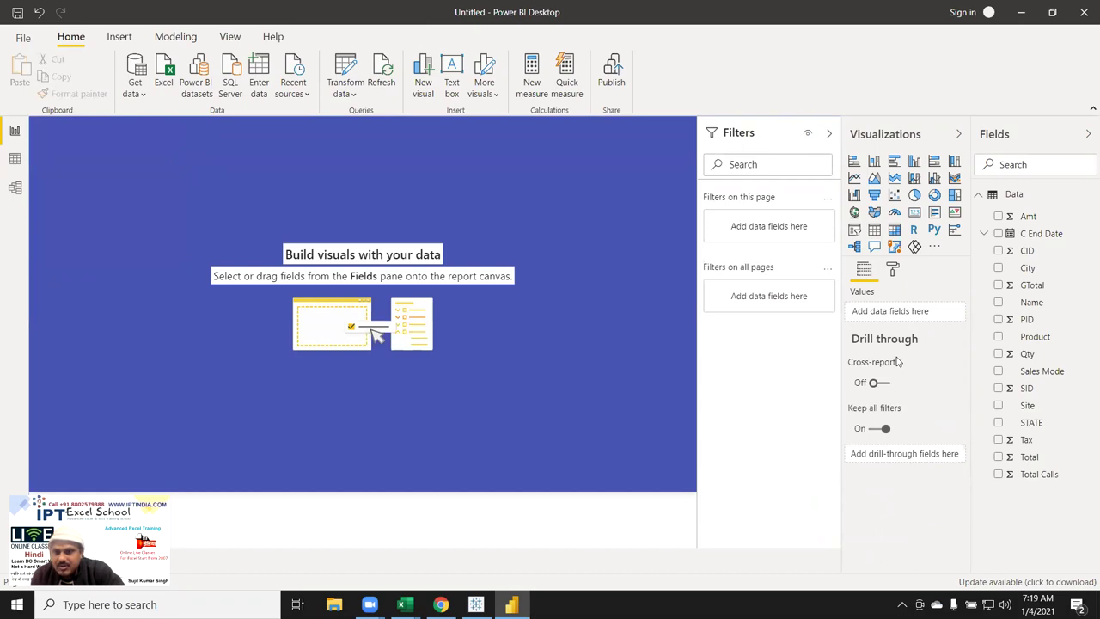
{"action": "left_click", "coordinate": [892, 272]}
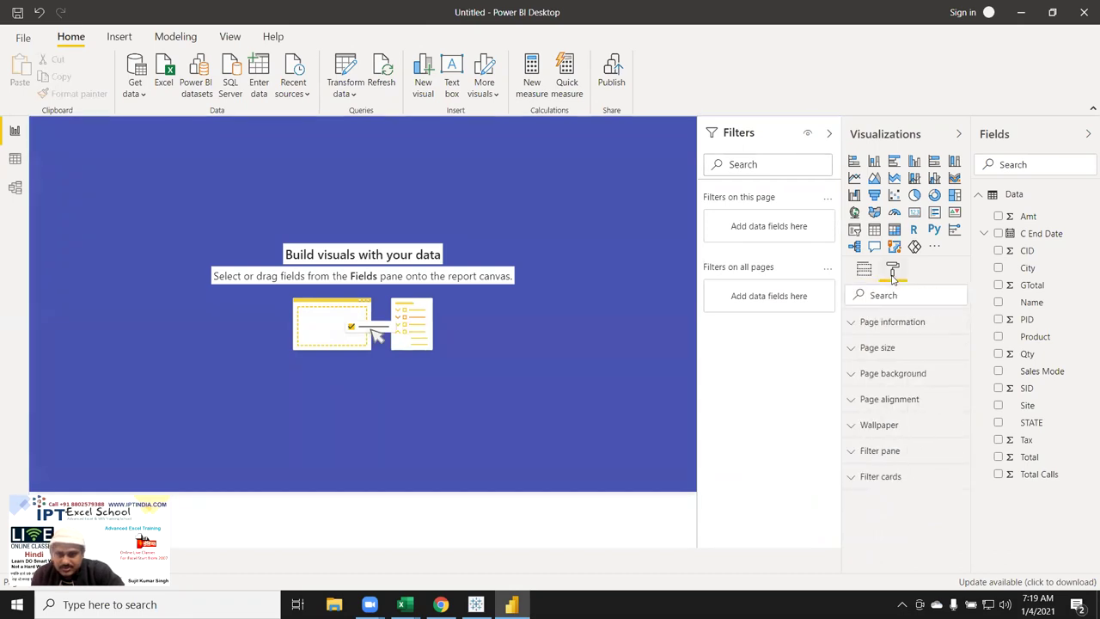
{"action": "left_click", "coordinate": [886, 325]}
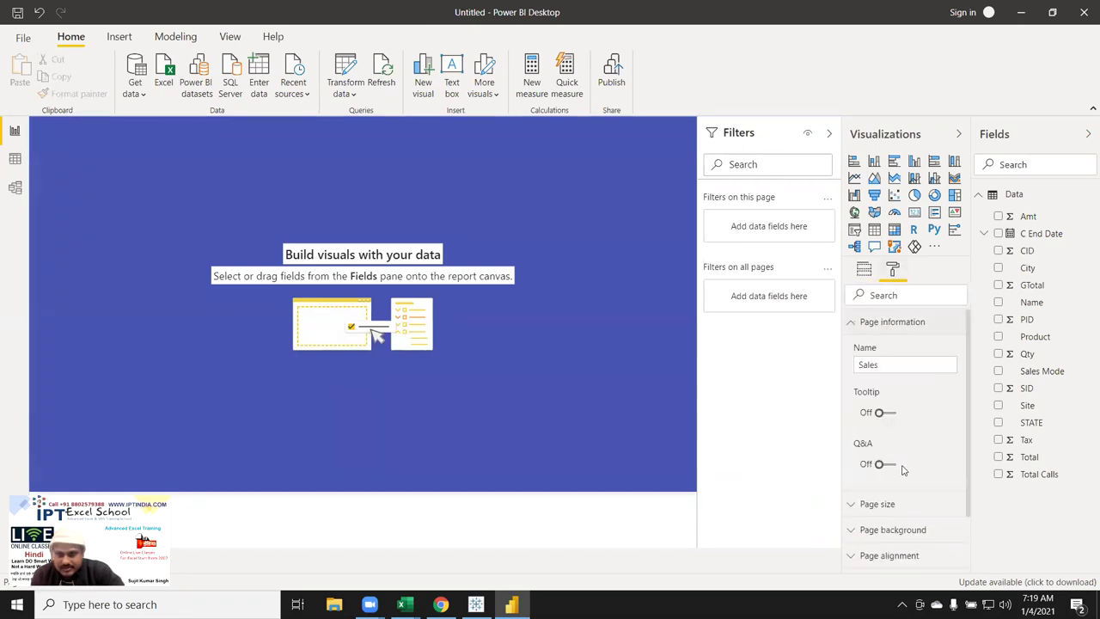
{"action": "scroll", "coordinate": [903, 464], "scroll_direction": "down", "scroll_amount": 1}
{"action": "left_click", "coordinate": [869, 459]}
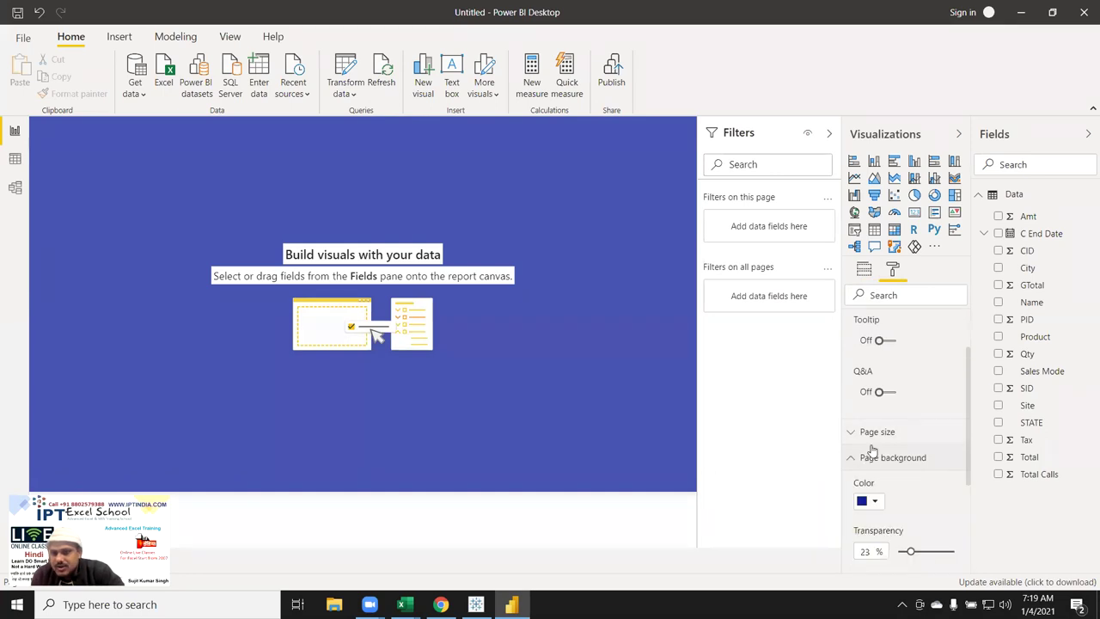
{"action": "scroll", "coordinate": [892, 422], "scroll_direction": "down", "scroll_amount": 2}
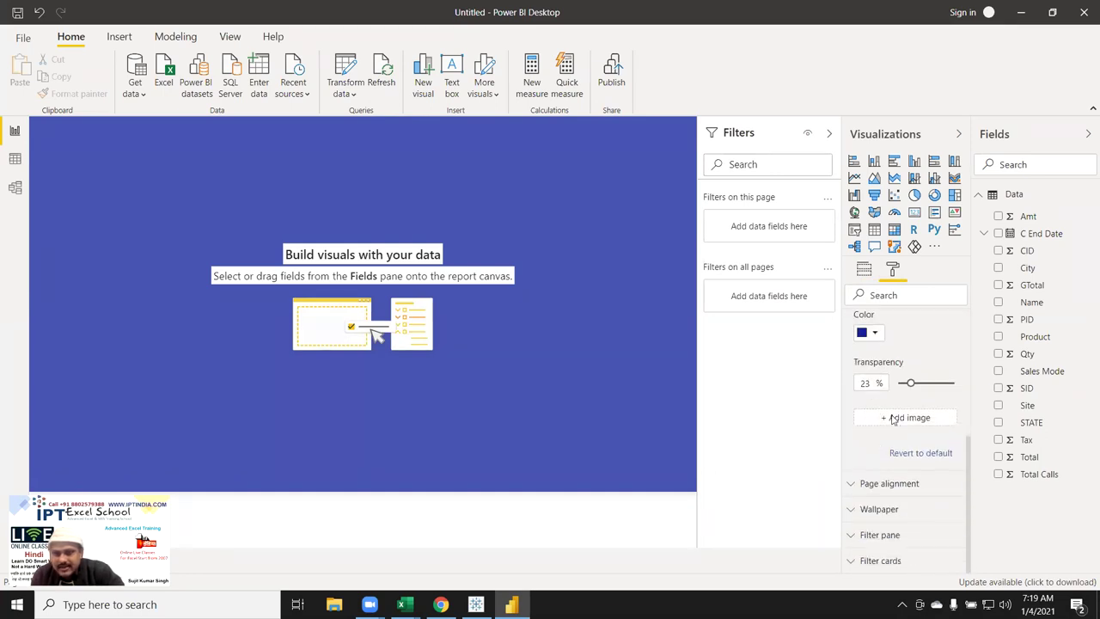
Use ppt - Copy.jpg from the Desktop as the page background image, faded to 78% transparency.
{"action": "left_click", "coordinate": [894, 418]}
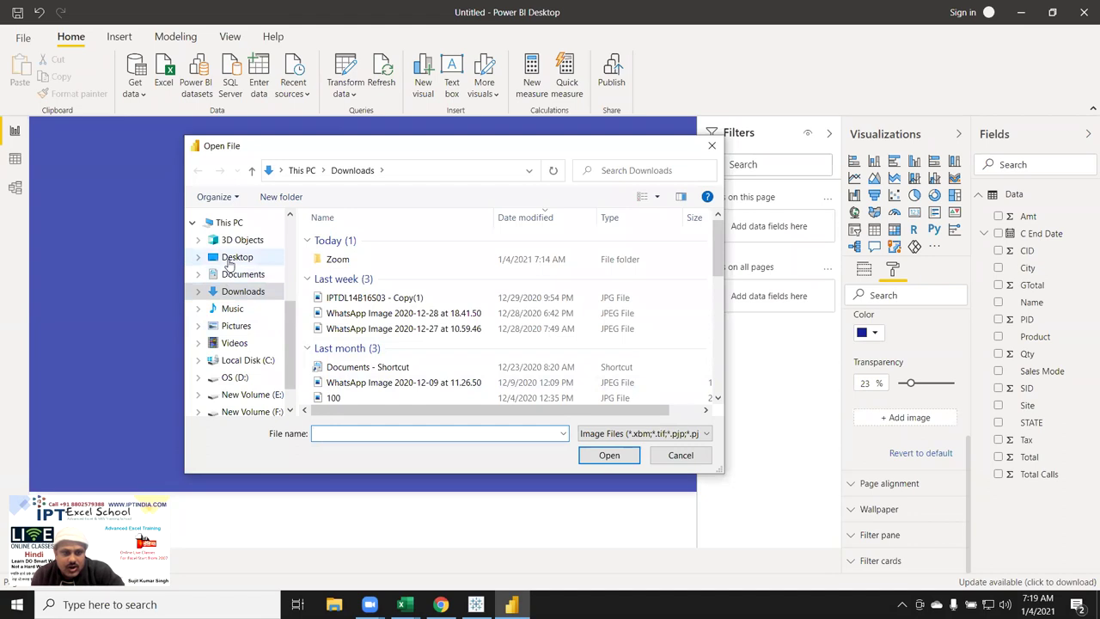
{"action": "left_click", "coordinate": [228, 259]}
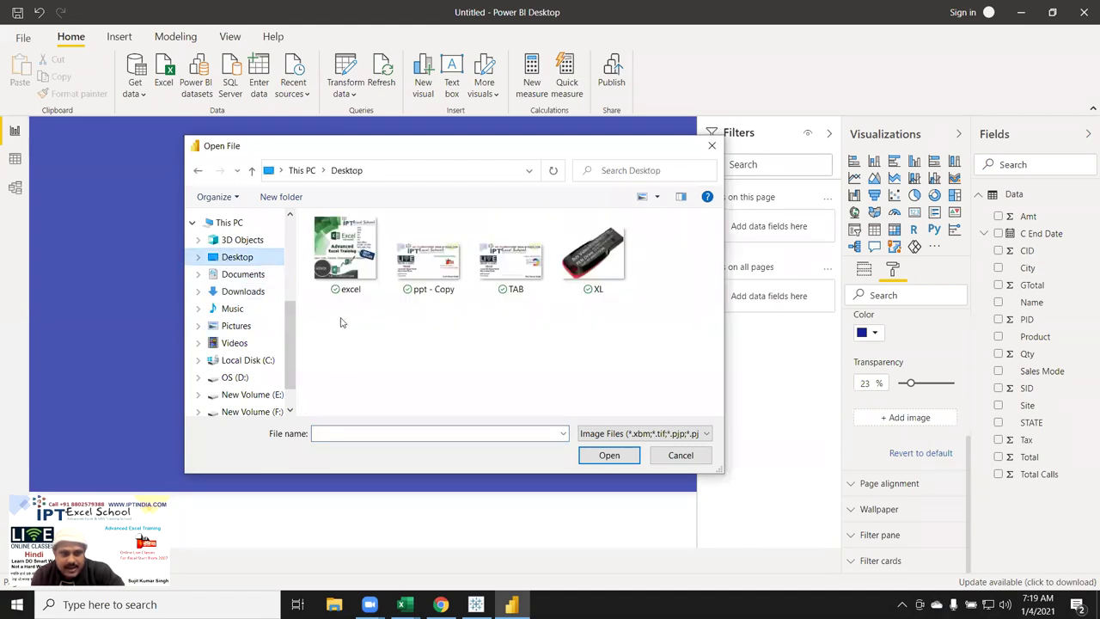
{"action": "double_click", "coordinate": [428, 258]}
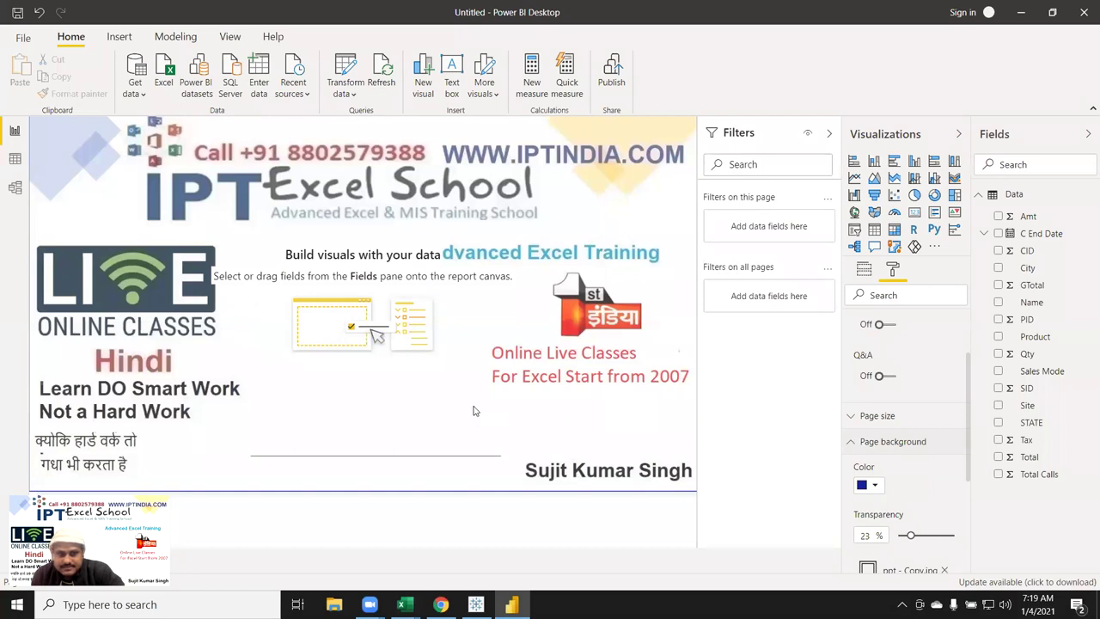
{"action": "scroll", "coordinate": [898, 502], "scroll_direction": "down", "scroll_amount": 3}
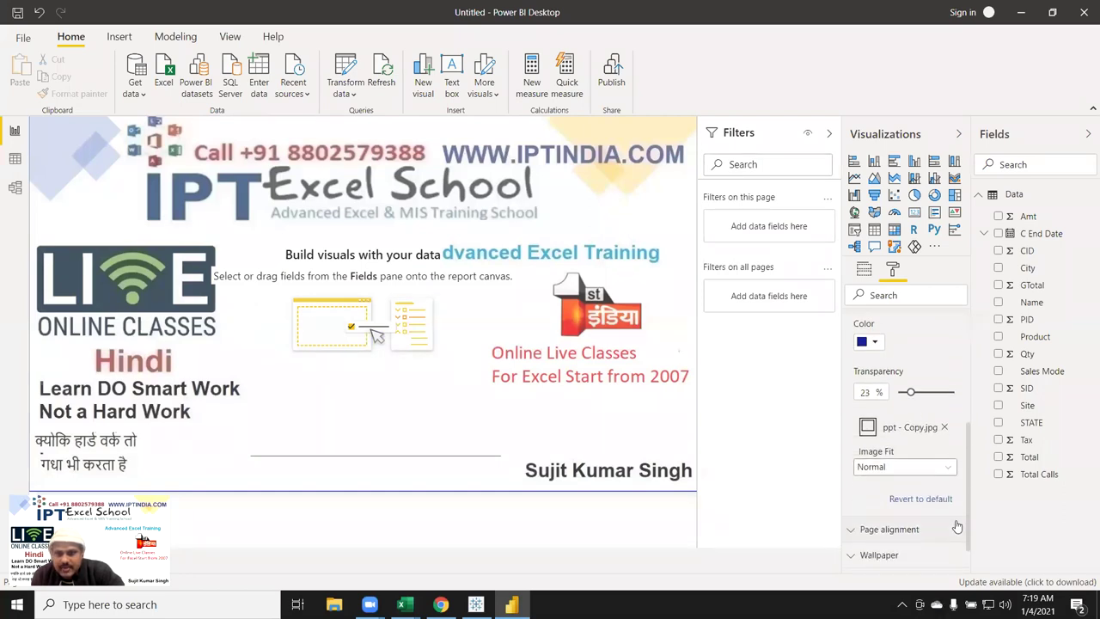
{"action": "left_click", "coordinate": [924, 391]}
{"action": "left_click_drag", "start_coordinate": [924, 392], "coordinate": [887, 394]}
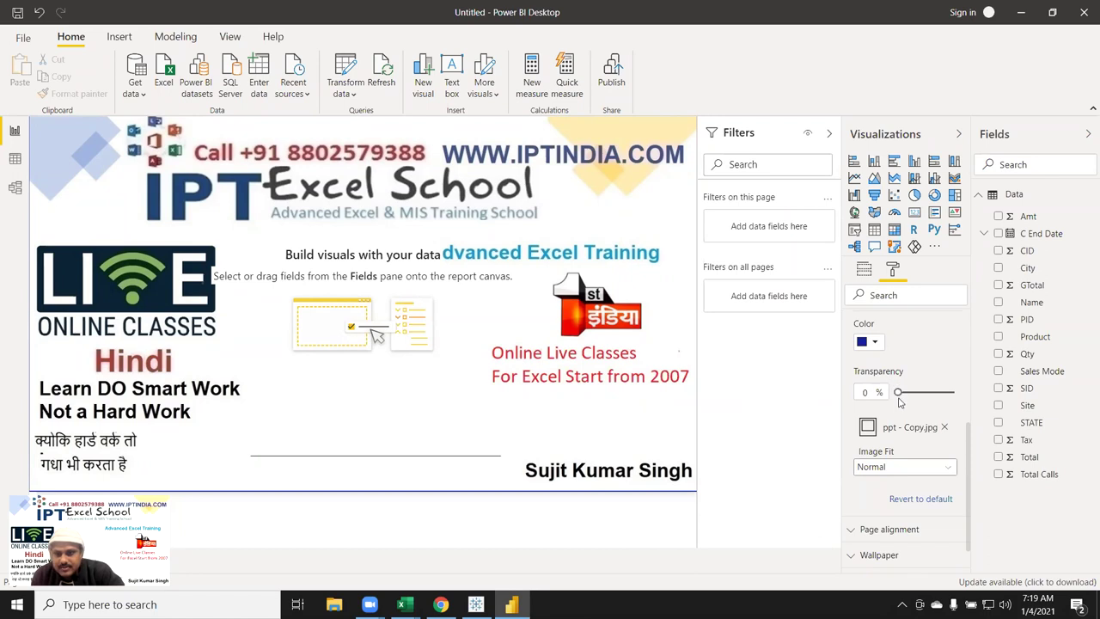
{"action": "mouse_move", "coordinate": [898, 392]}
{"action": "left_mouse_down"}
{"action": "mouse_move", "coordinate": [957, 402]}
{"action": "mouse_move", "coordinate": [941, 392]}
{"action": "left_mouse_up"}
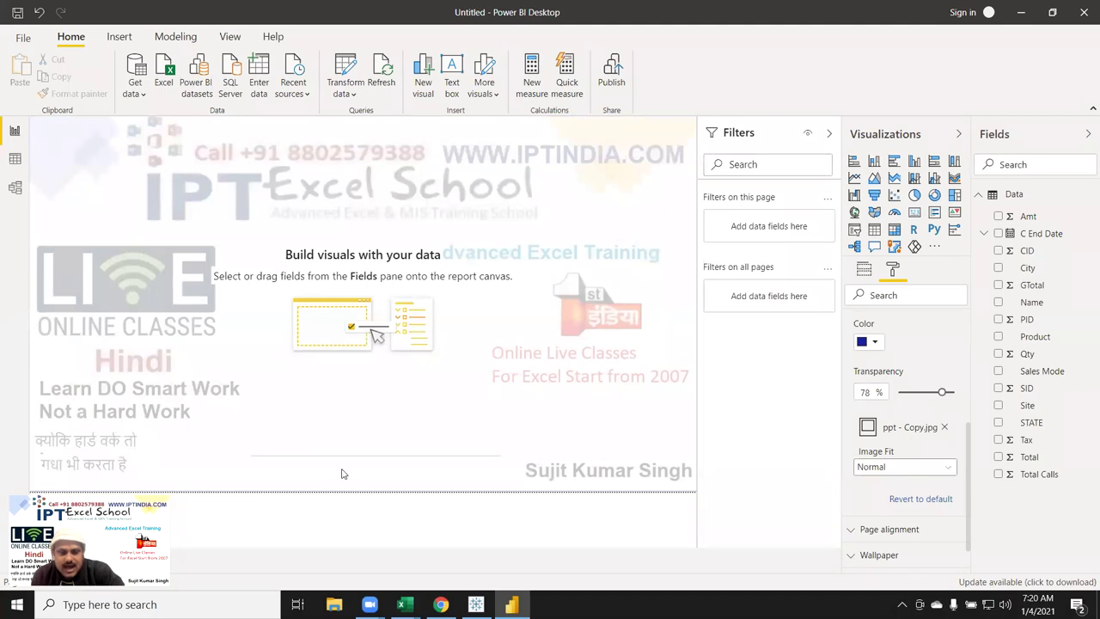
{"action": "left_click", "coordinate": [875, 468]}
Try the Fit, Fill and Normal image fit options, then remove the ppt - Copy.jpg background image.
{"action": "left_click", "coordinate": [869, 493]}
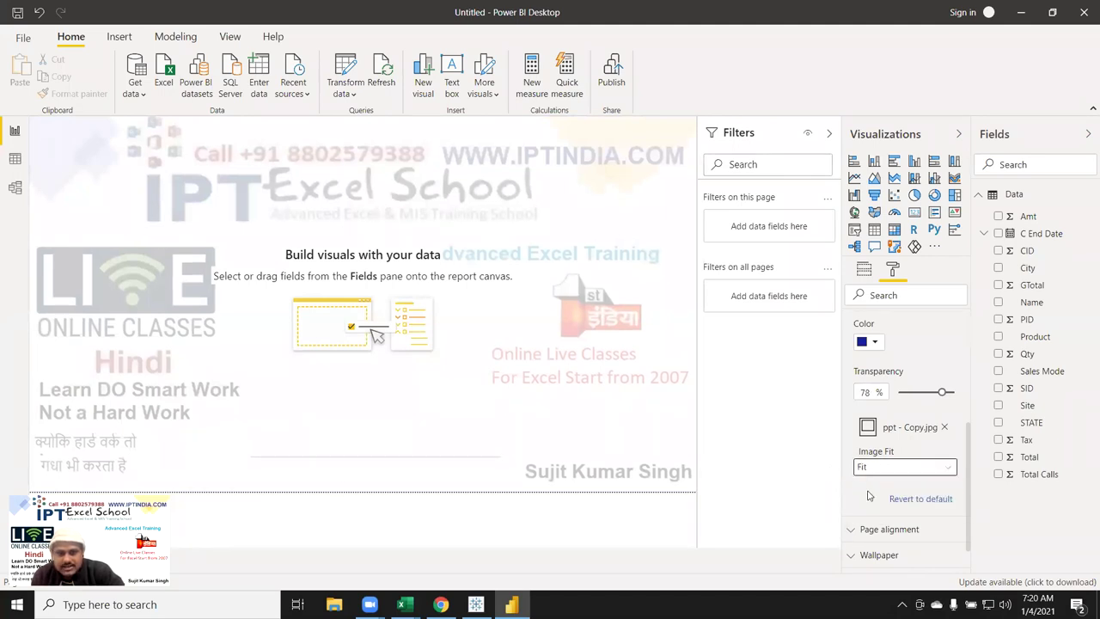
{"action": "left_click", "coordinate": [874, 469]}
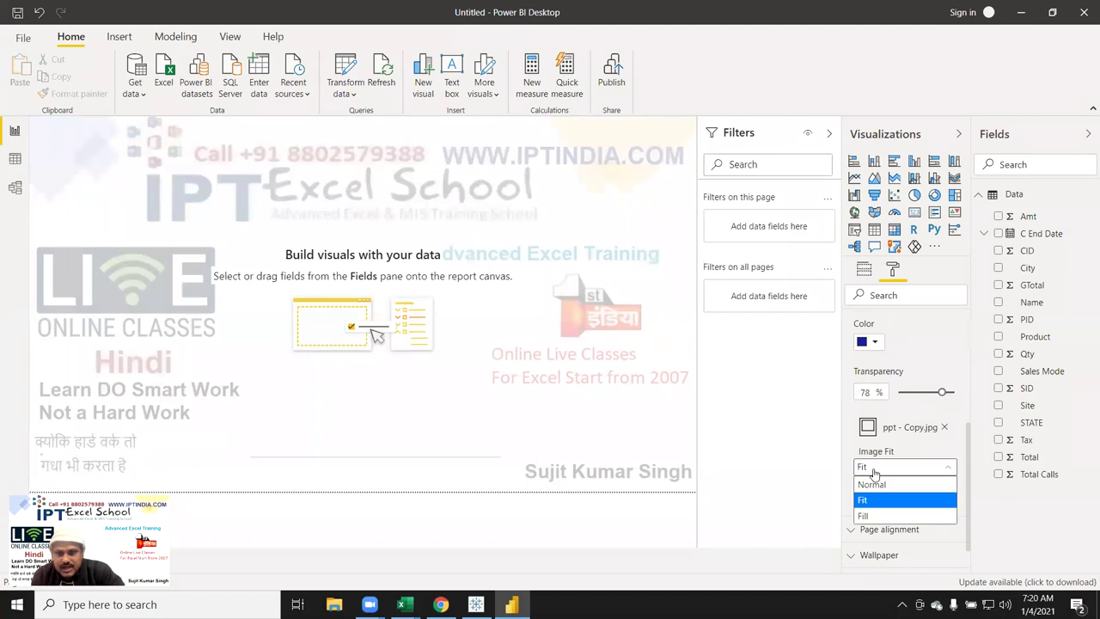
{"action": "left_click", "coordinate": [878, 518]}
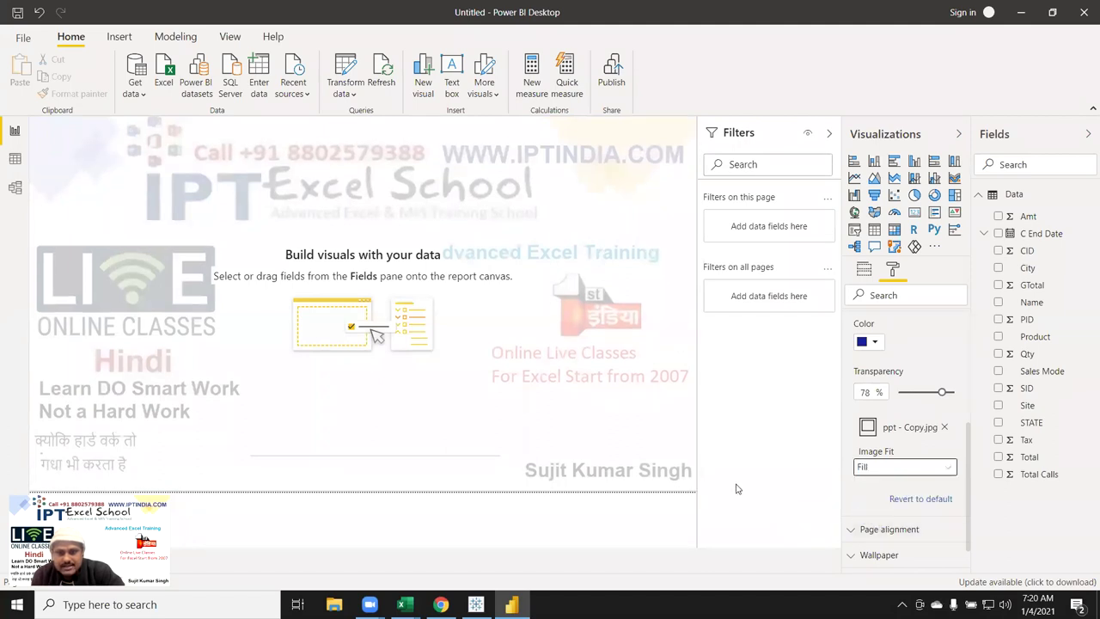
{"action": "left_click", "coordinate": [875, 469]}
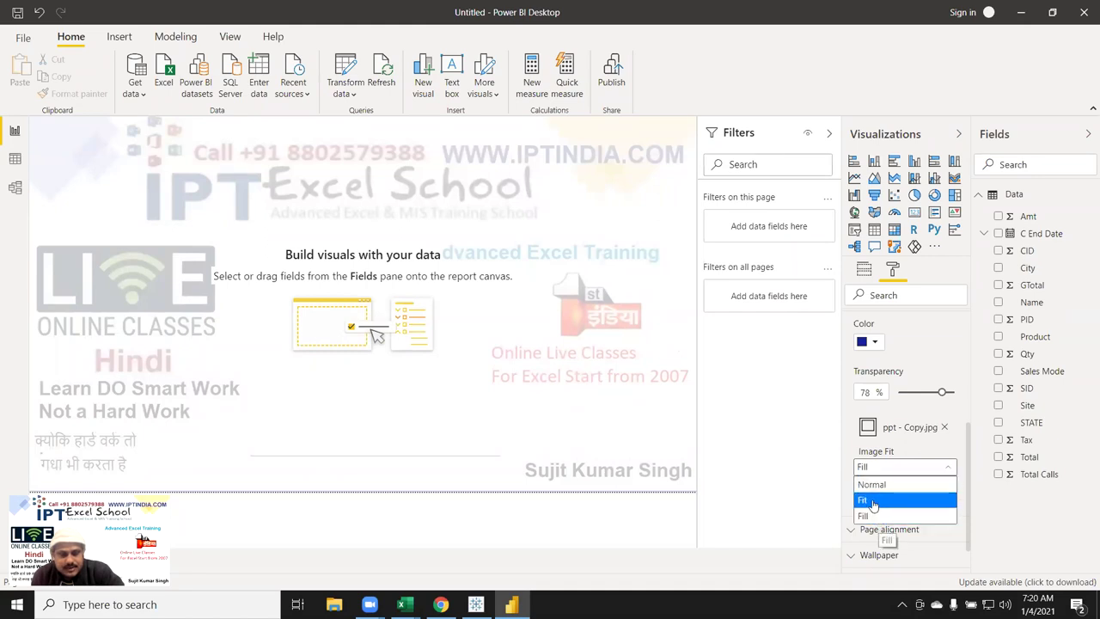
{"action": "left_click", "coordinate": [873, 486]}
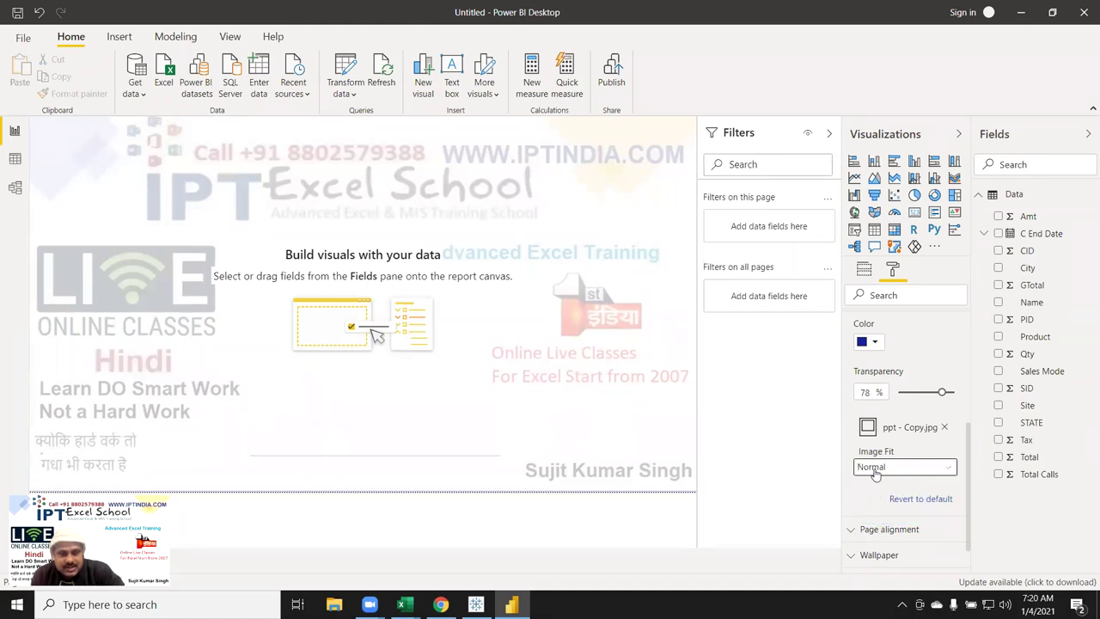
{"action": "left_click", "coordinate": [875, 468]}
{"action": "left_click", "coordinate": [873, 503]}
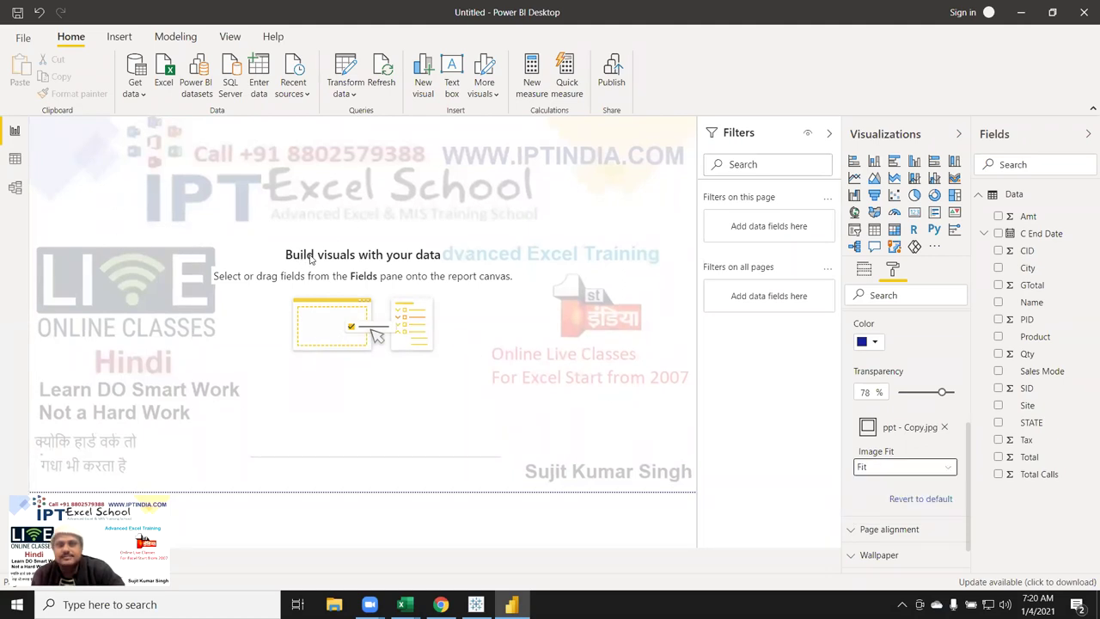
{"action": "left_click", "coordinate": [899, 471]}
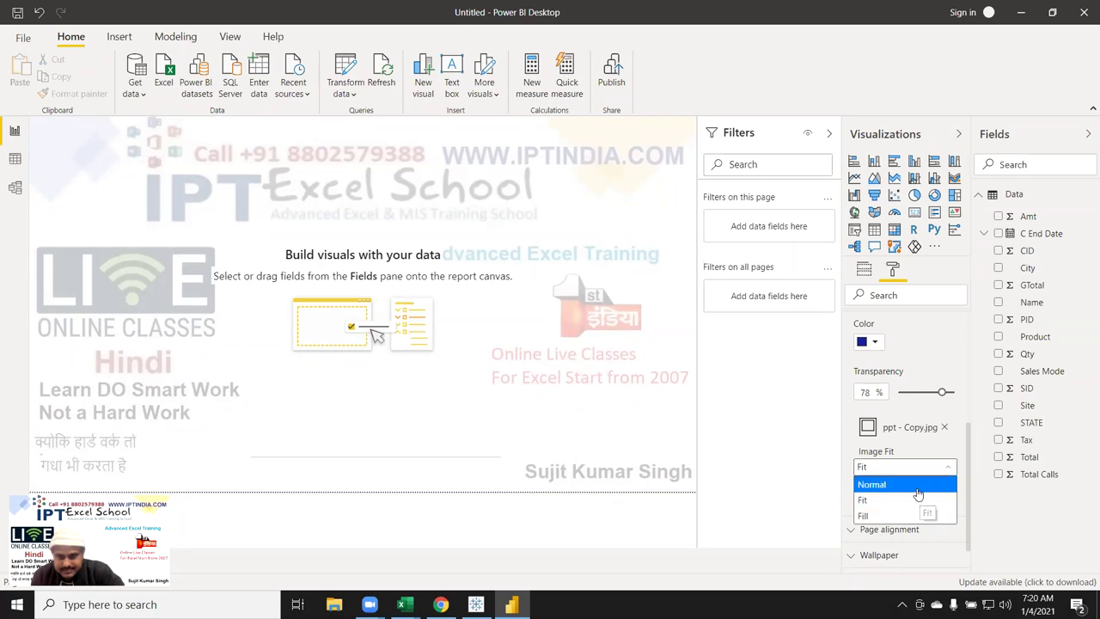
{"action": "left_click", "coordinate": [933, 484]}
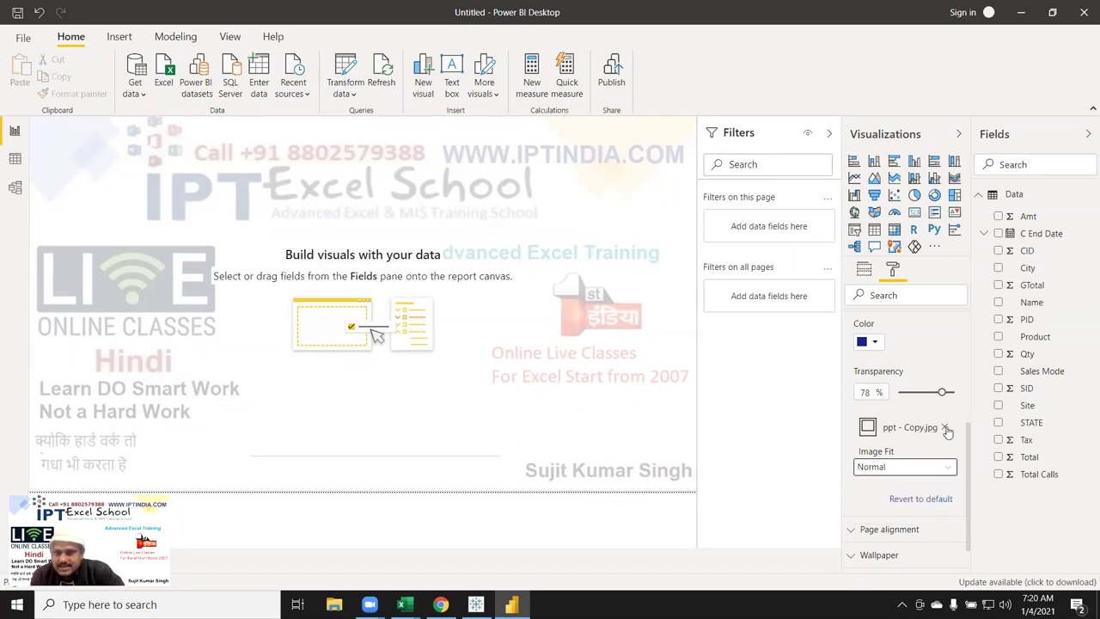
{"action": "left_click", "coordinate": [944, 427]}
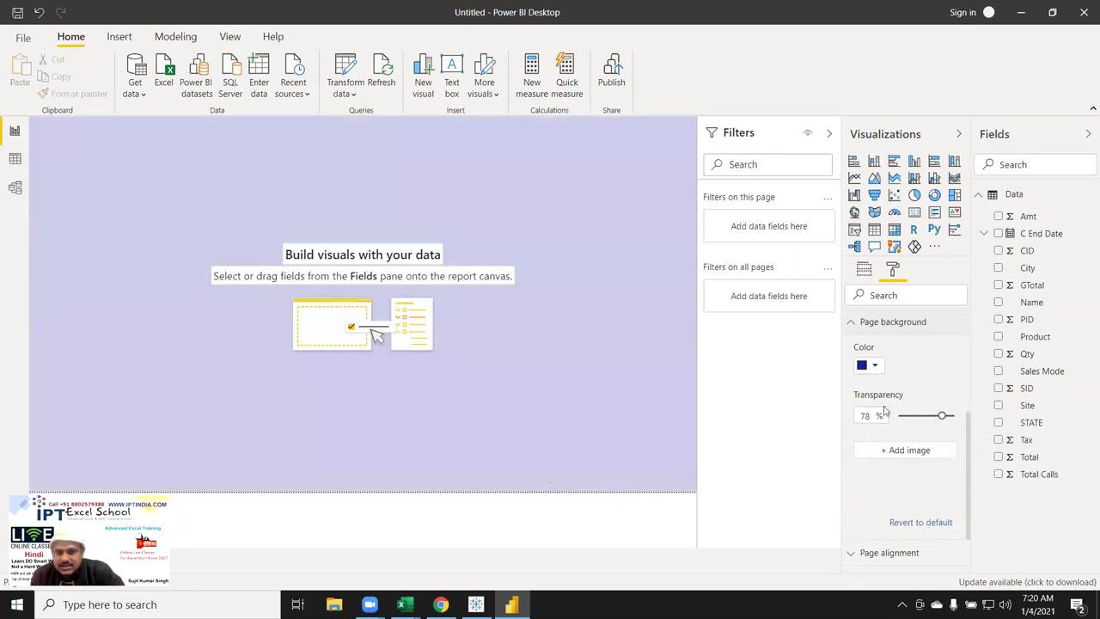
{"action": "left_click_drag", "start_coordinate": [943, 416], "coordinate": [956, 416]}
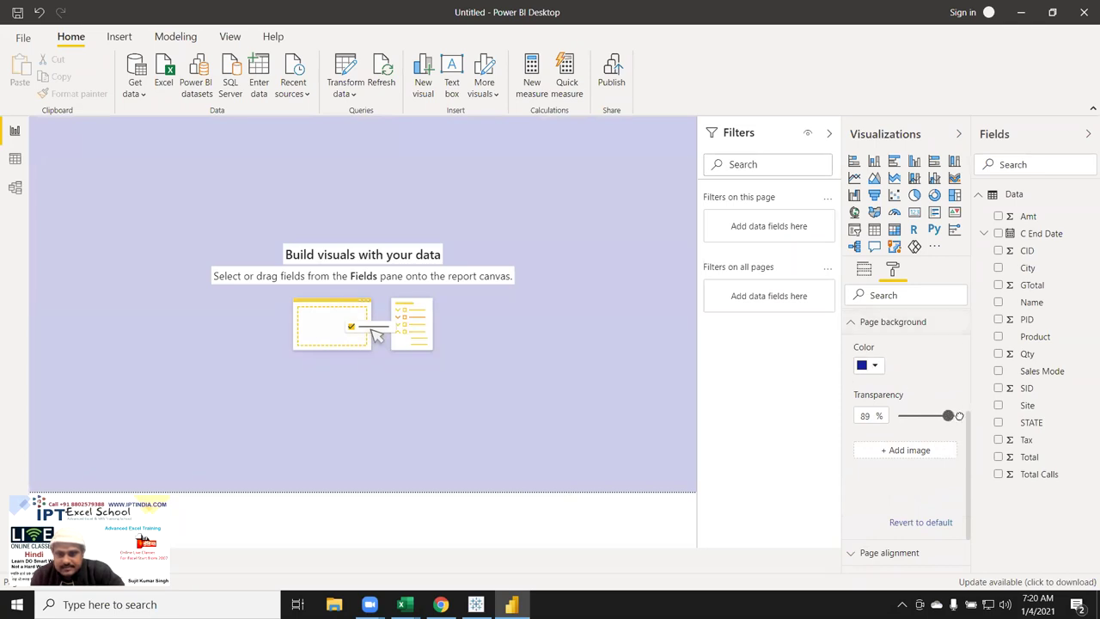
{"action": "scroll", "coordinate": [937, 465], "scroll_direction": "down", "scroll_amount": 2}
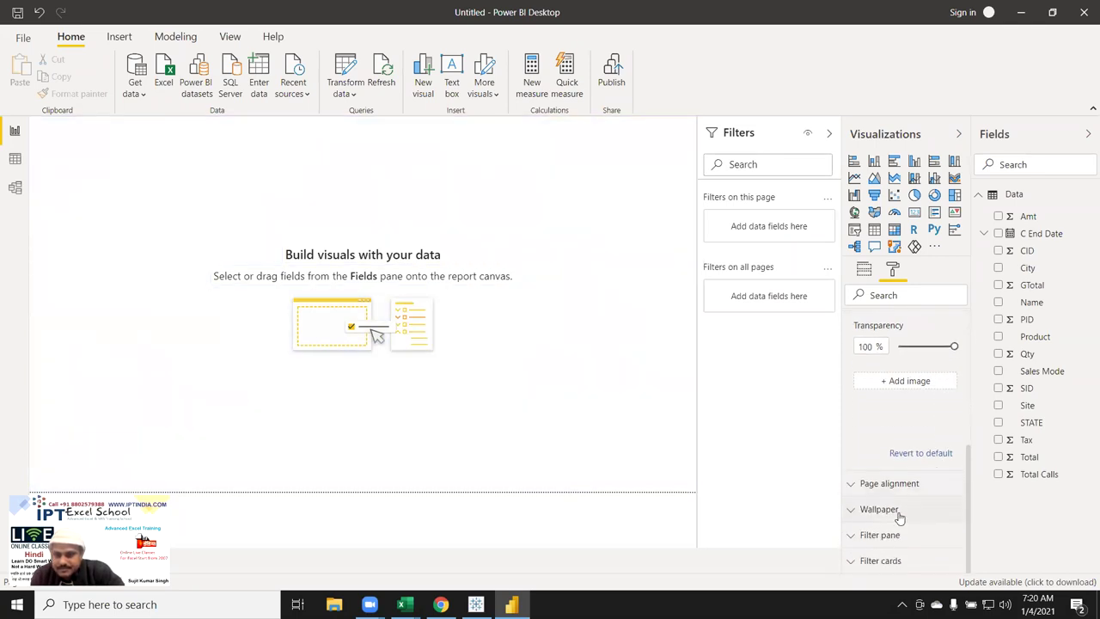
{"action": "left_click", "coordinate": [872, 484]}
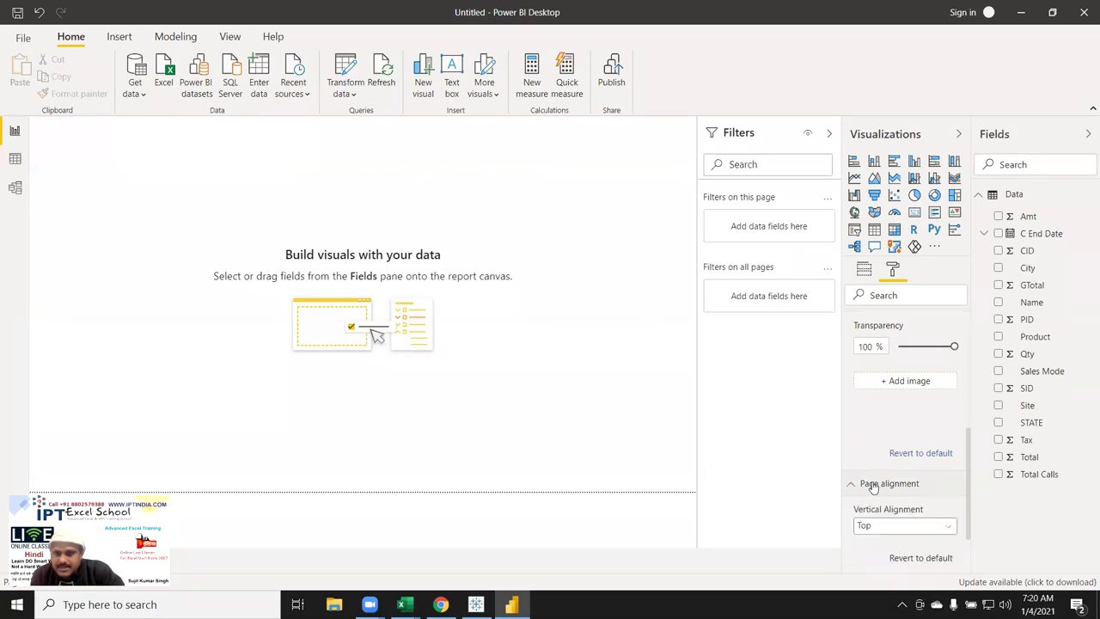
{"action": "scroll", "coordinate": [876, 464], "scroll_direction": "down", "scroll_amount": 2}
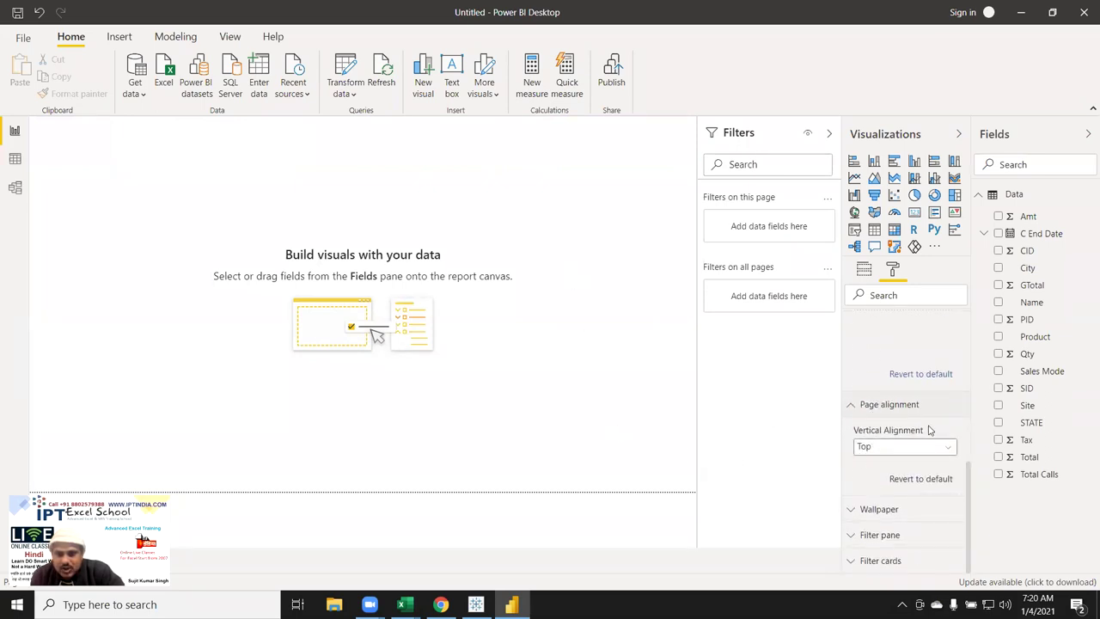
{"action": "left_click", "coordinate": [891, 453]}
{"action": "left_click", "coordinate": [887, 482]}
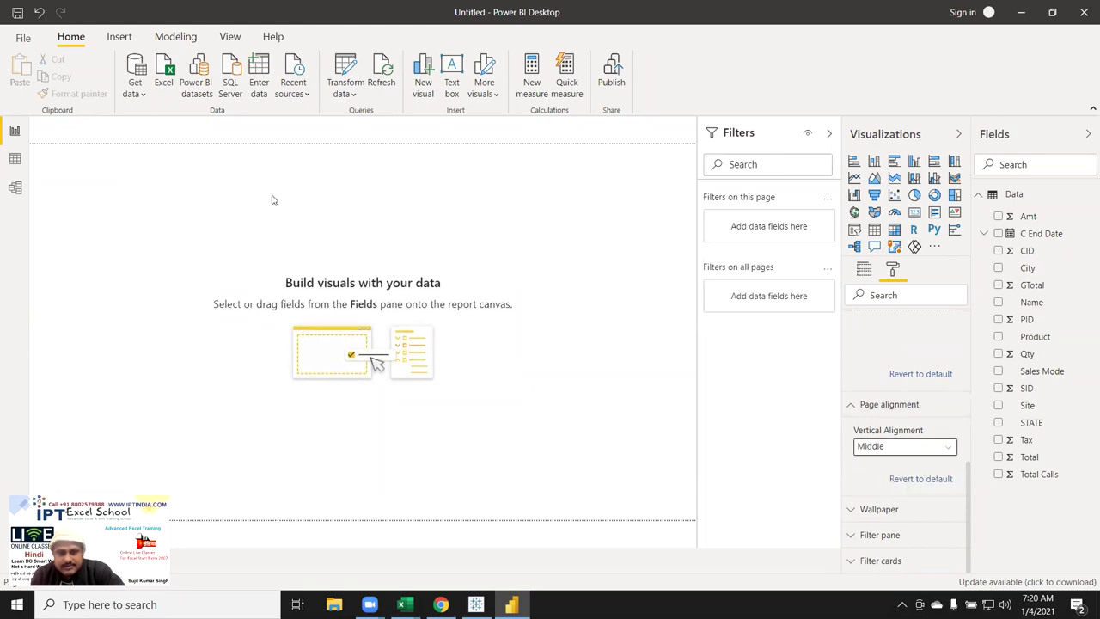
{"action": "left_click", "coordinate": [903, 449]}
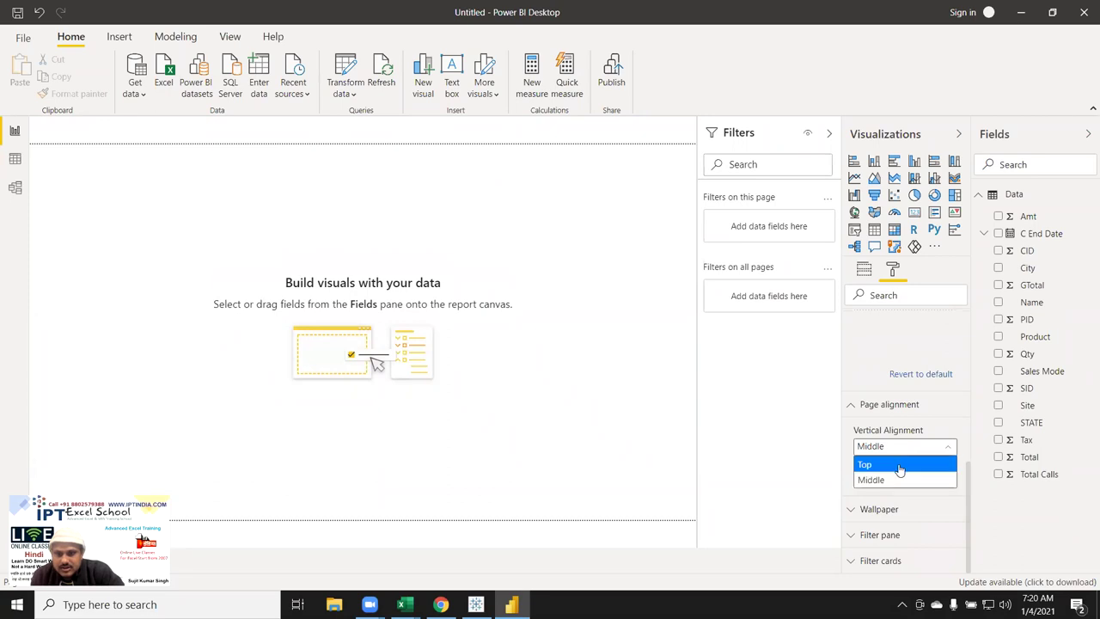
{"action": "left_click", "coordinate": [900, 465]}
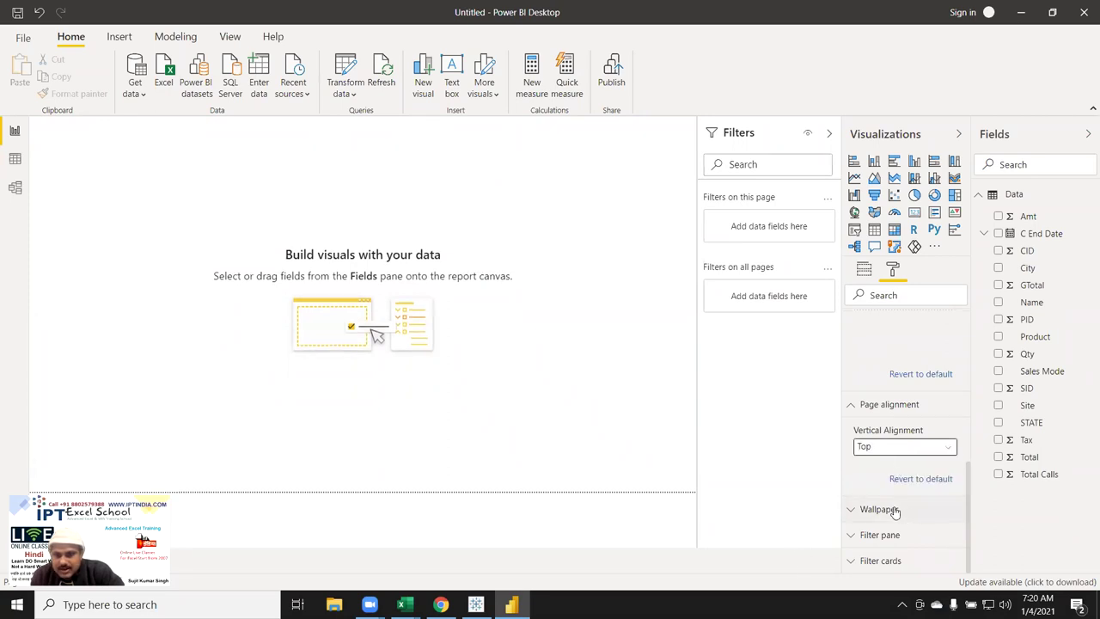
Try dark orange then pink wallpaper colours before reverting the wallpaper to default white.
{"action": "left_click", "coordinate": [898, 511]}
{"action": "scroll", "coordinate": [915, 513], "scroll_direction": "down", "scroll_amount": 3}
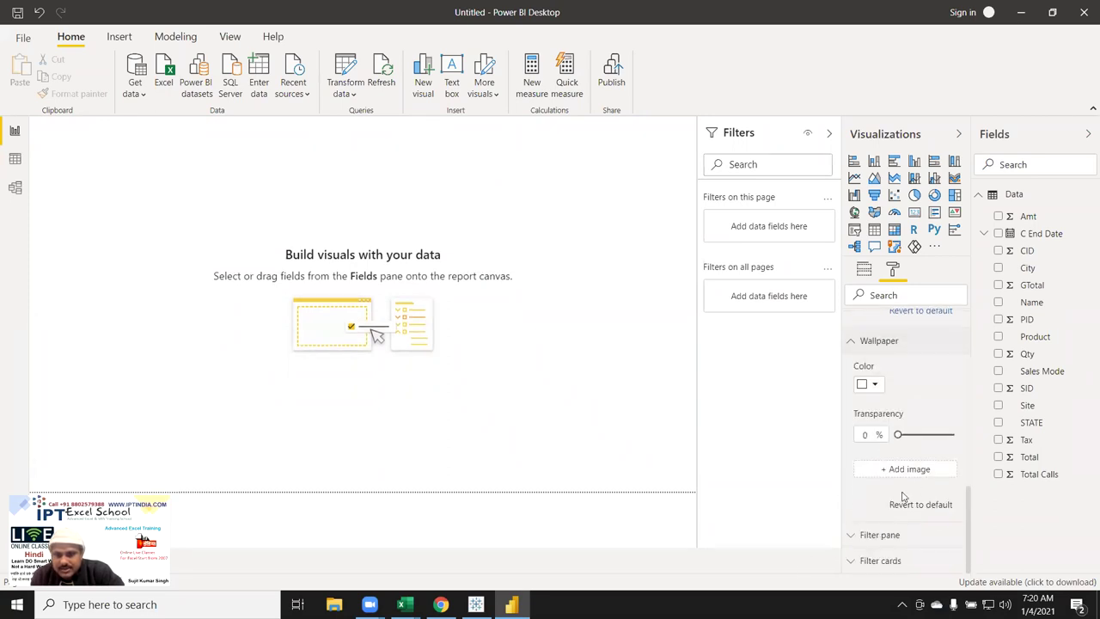
{"action": "left_click", "coordinate": [875, 385]}
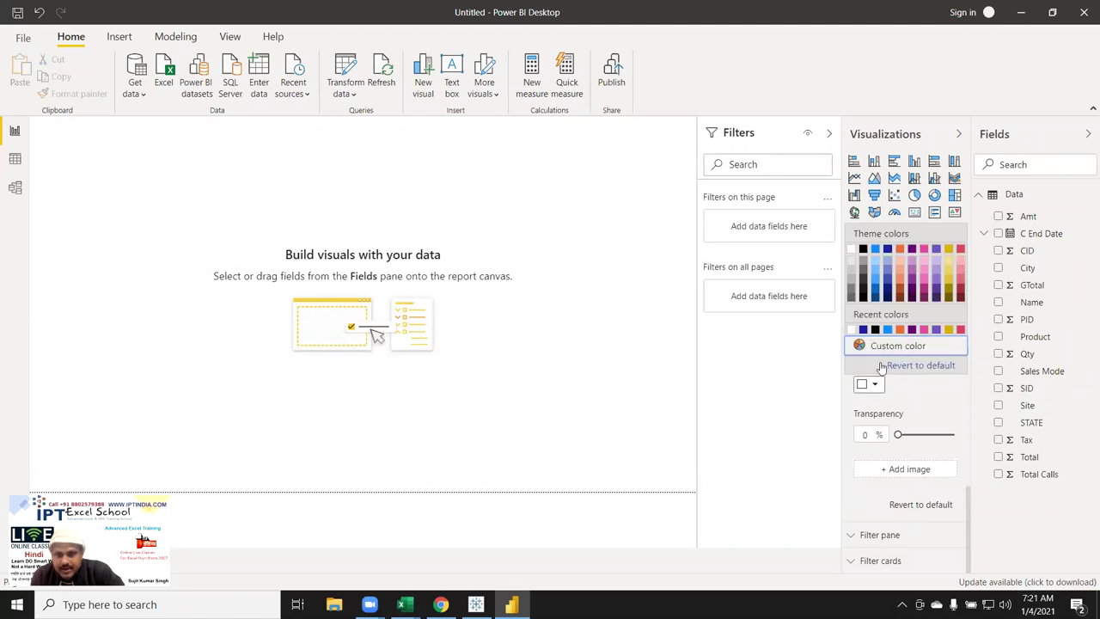
{"action": "left_click", "coordinate": [900, 292]}
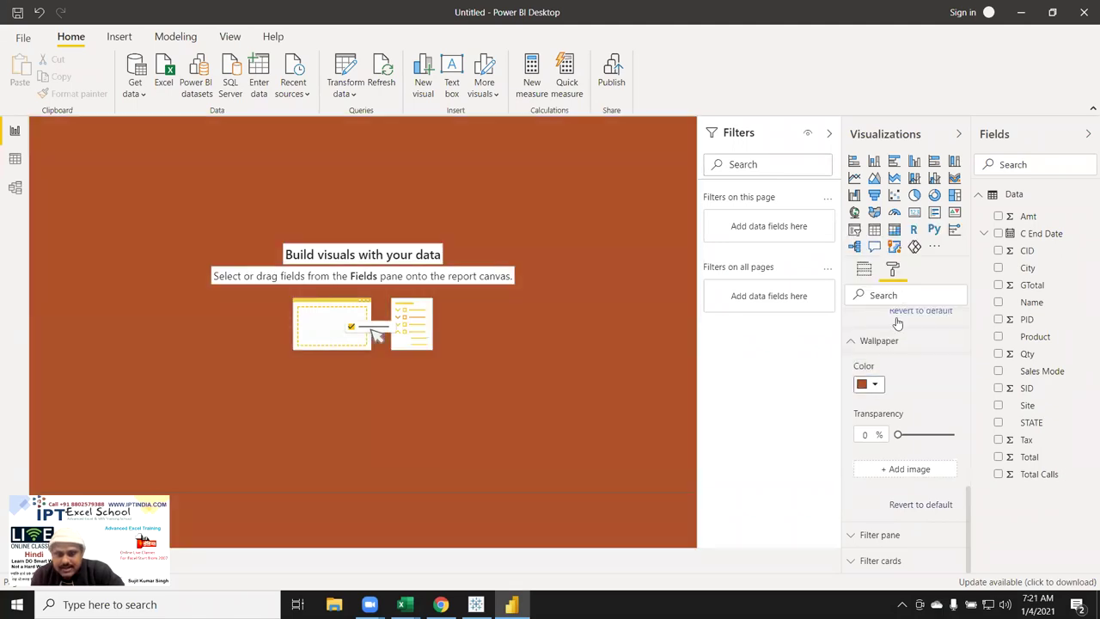
{"action": "left_click", "coordinate": [875, 385]}
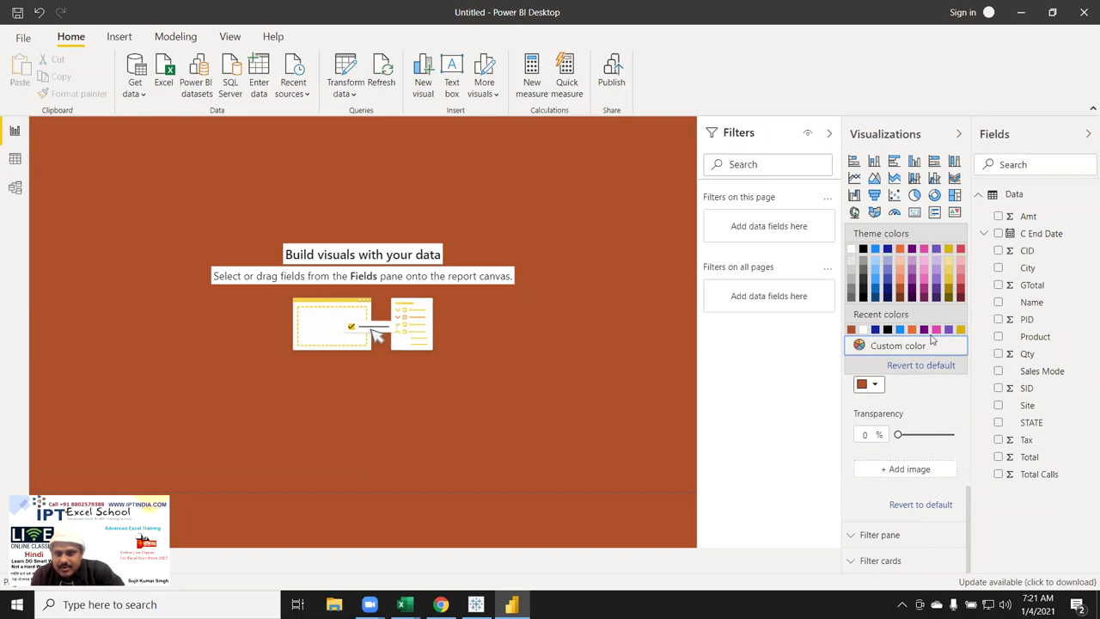
{"action": "left_click", "coordinate": [935, 331]}
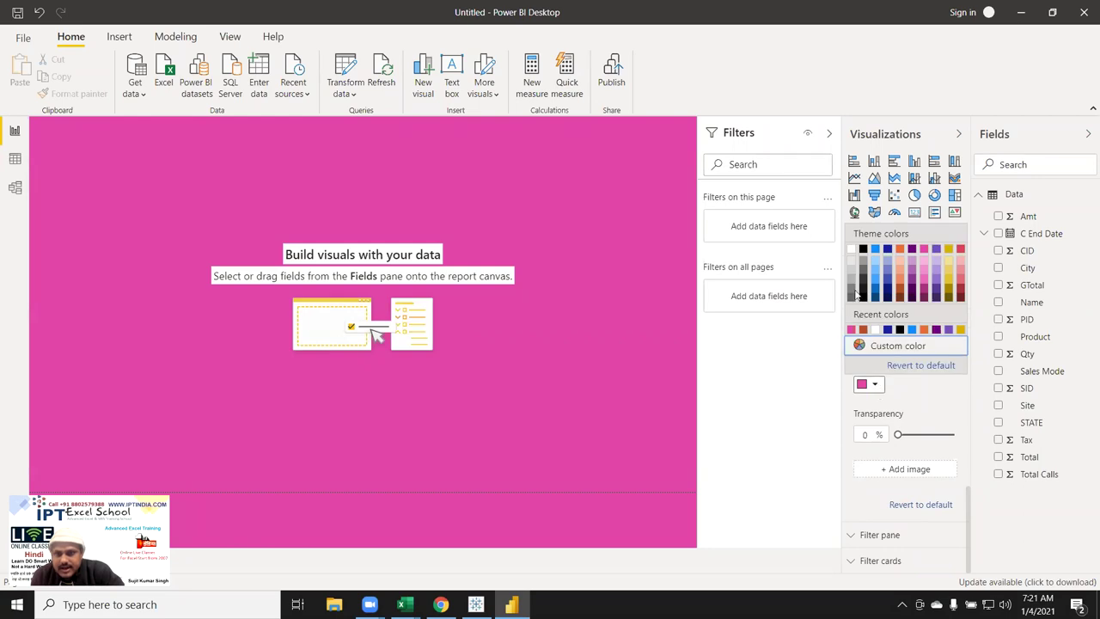
{"action": "left_click", "coordinate": [899, 367]}
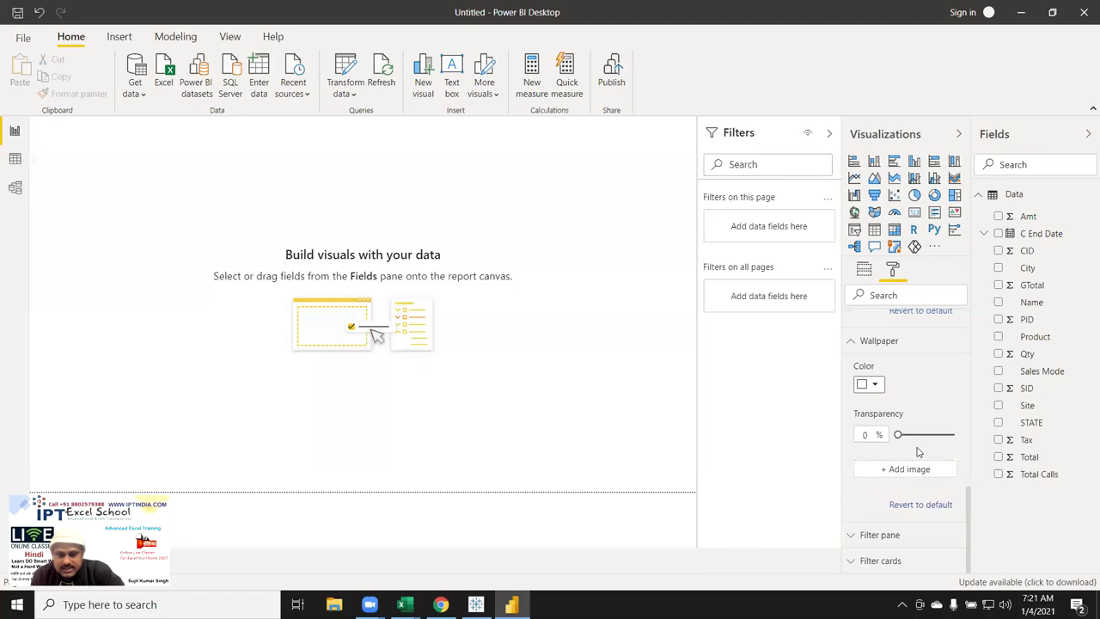
Give the Filters pane a brown background, then revert it to default white.
{"action": "left_click", "coordinate": [868, 536]}
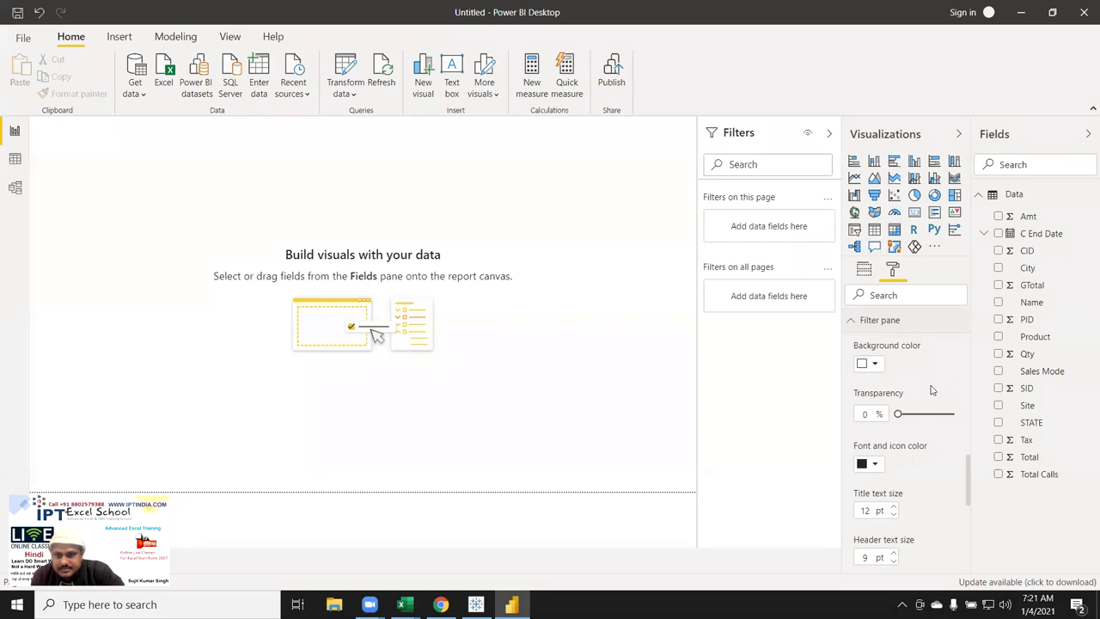
{"action": "left_click", "coordinate": [864, 368]}
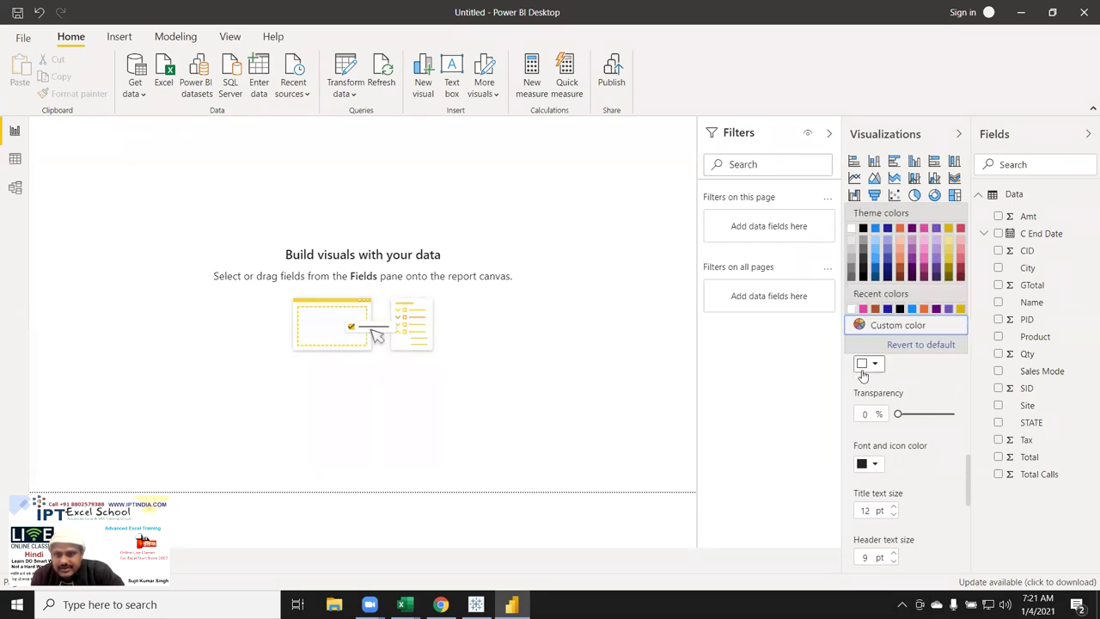
{"action": "left_click", "coordinate": [875, 309]}
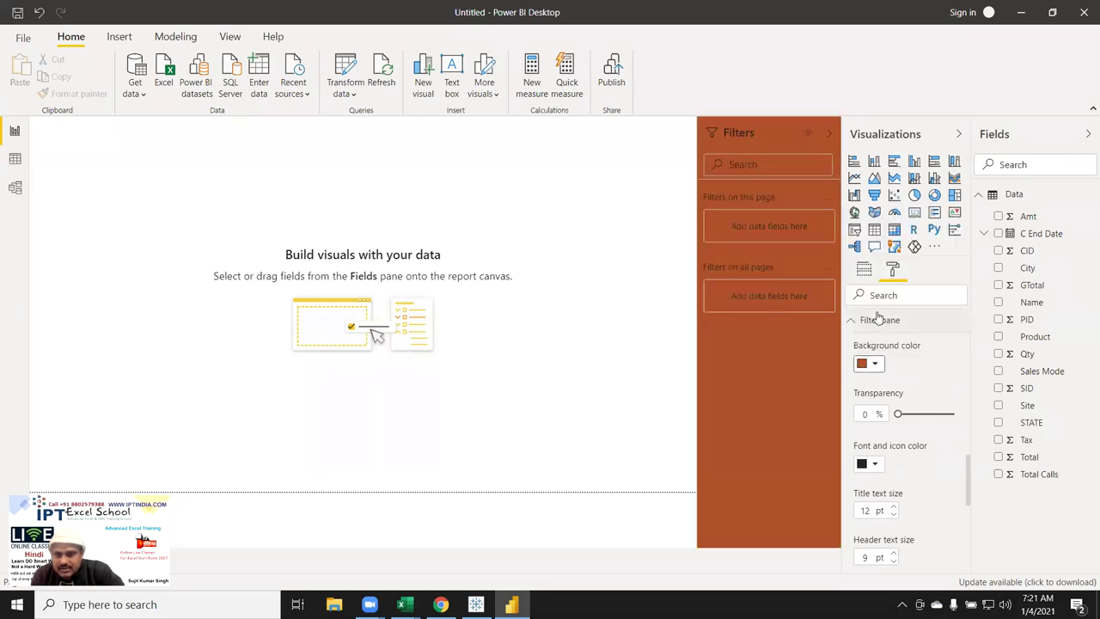
{"action": "left_click", "coordinate": [876, 365]}
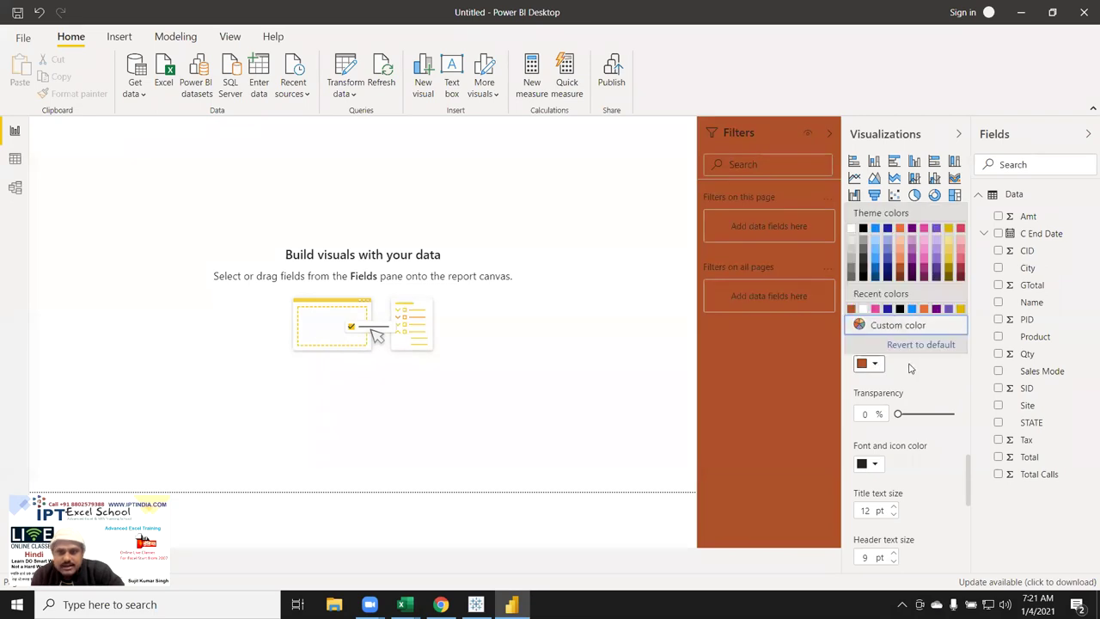
{"action": "left_click", "coordinate": [920, 375]}
{"action": "left_click", "coordinate": [872, 368]}
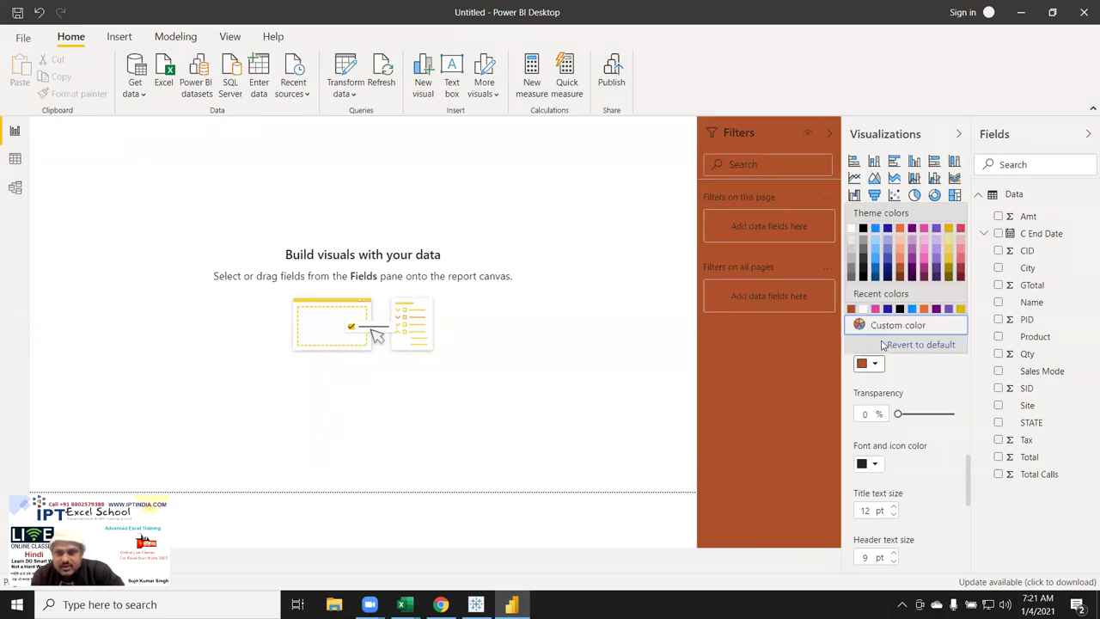
{"action": "left_click", "coordinate": [901, 346]}
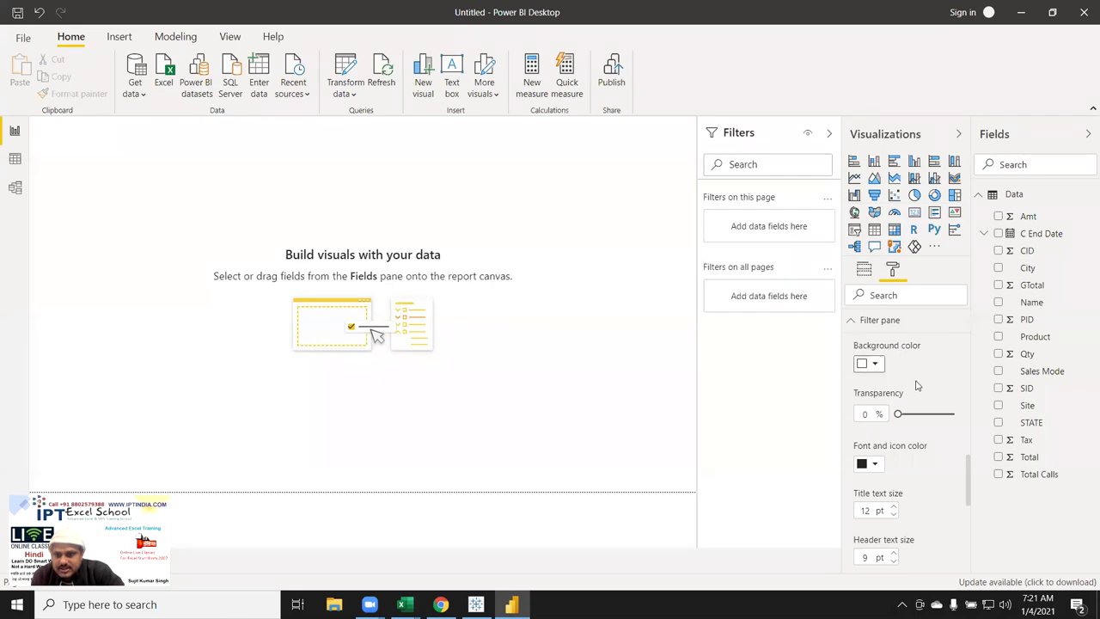
{"action": "scroll", "coordinate": [913, 379], "scroll_direction": "down", "scroll_amount": 1}
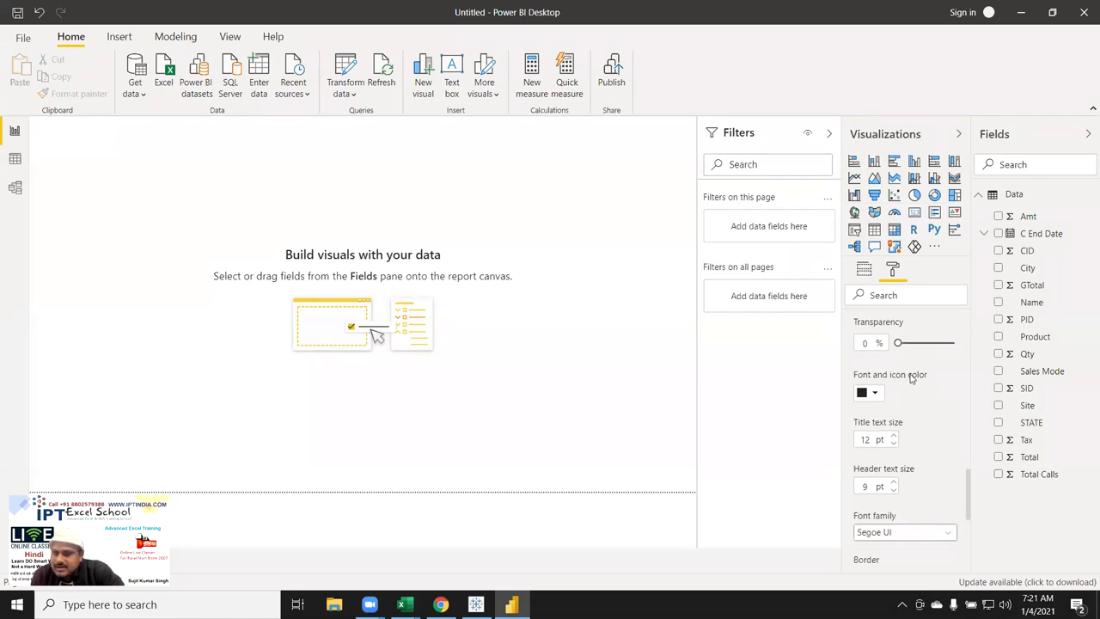
{"action": "scroll", "coordinate": [912, 380], "scroll_direction": "up", "scroll_amount": 1}
{"action": "mouse_move", "coordinate": [921, 415]}
{"action": "left_mouse_down"}
{"action": "mouse_move", "coordinate": [952, 414]}
{"action": "mouse_move", "coordinate": [897, 414]}
{"action": "left_mouse_up"}
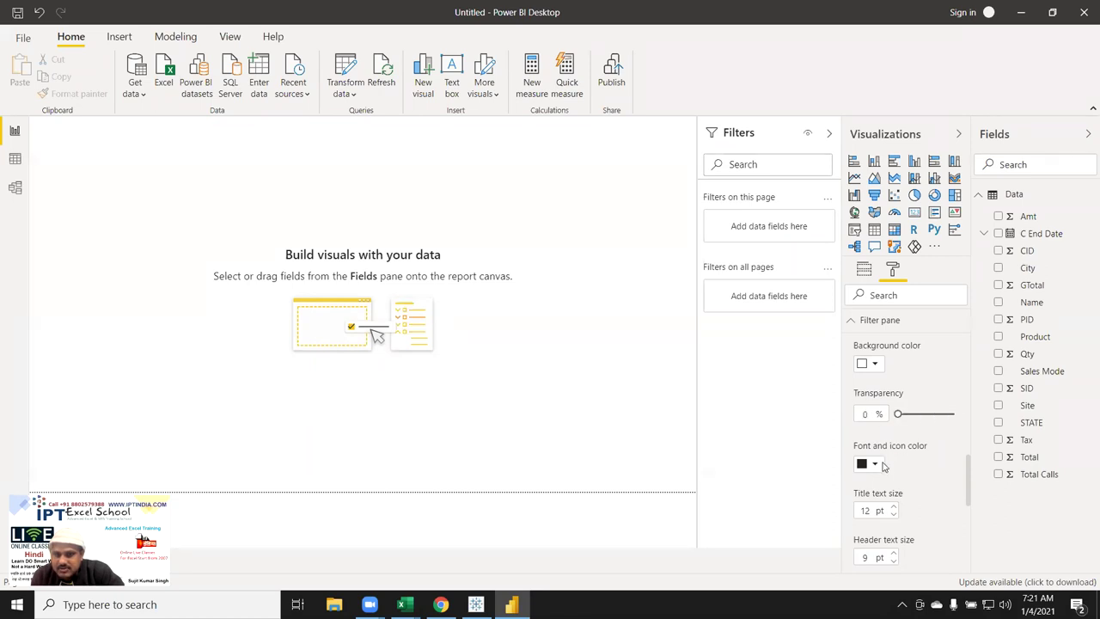
Turn the Filters pane border off and then back on.
{"action": "scroll", "coordinate": [927, 413], "scroll_direction": "down", "scroll_amount": 2}
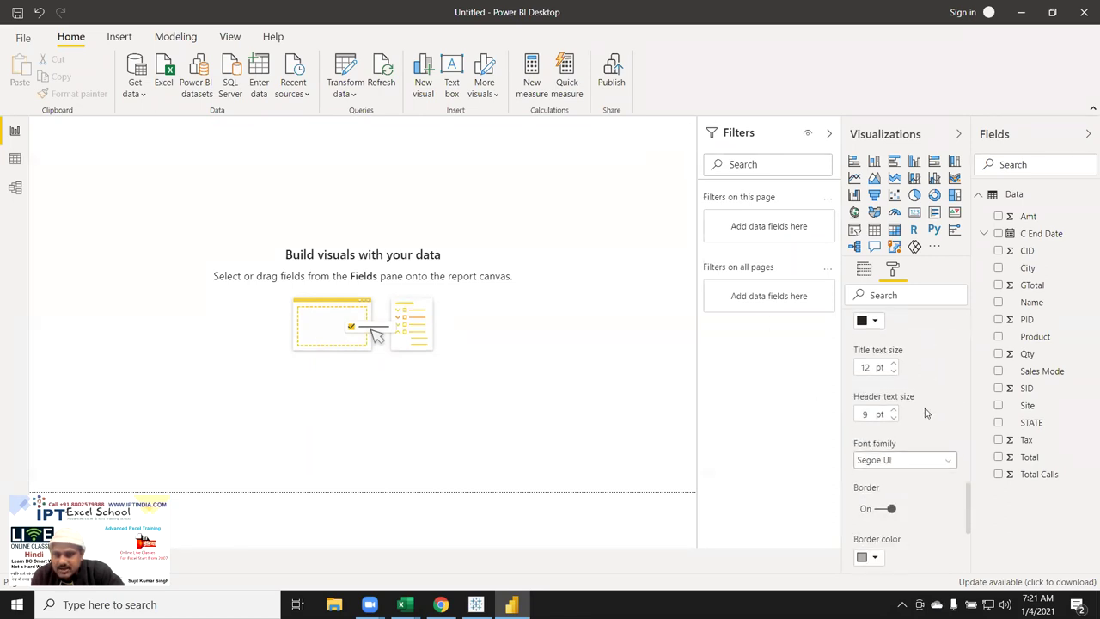
{"action": "scroll", "coordinate": [925, 413], "scroll_direction": "up", "scroll_amount": 3}
{"action": "scroll", "coordinate": [920, 412], "scroll_direction": "up", "scroll_amount": 1}
{"action": "scroll", "coordinate": [903, 417], "scroll_direction": "up", "scroll_amount": 2}
{"action": "scroll", "coordinate": [881, 423], "scroll_direction": "down", "scroll_amount": 2}
{"action": "scroll", "coordinate": [906, 481], "scroll_direction": "down", "scroll_amount": 2}
{"action": "scroll", "coordinate": [902, 476], "scroll_direction": "down", "scroll_amount": 2}
{"action": "left_click", "coordinate": [878, 511]}
{"action": "left_click", "coordinate": [877, 512]}
{"action": "left_click", "coordinate": [877, 512]}
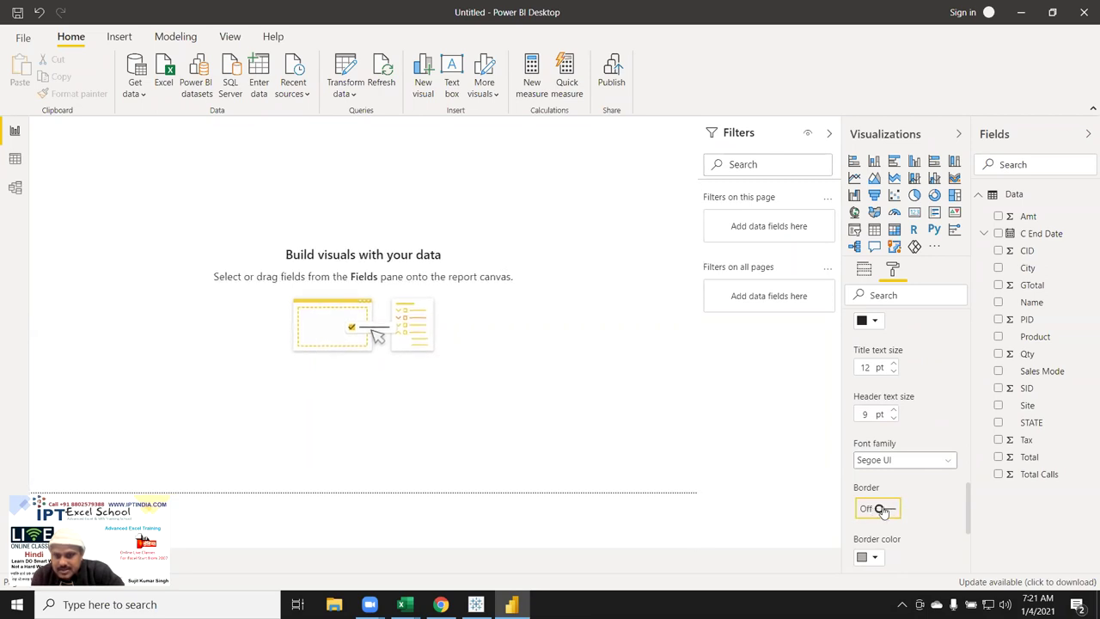
{"action": "left_click", "coordinate": [883, 510]}
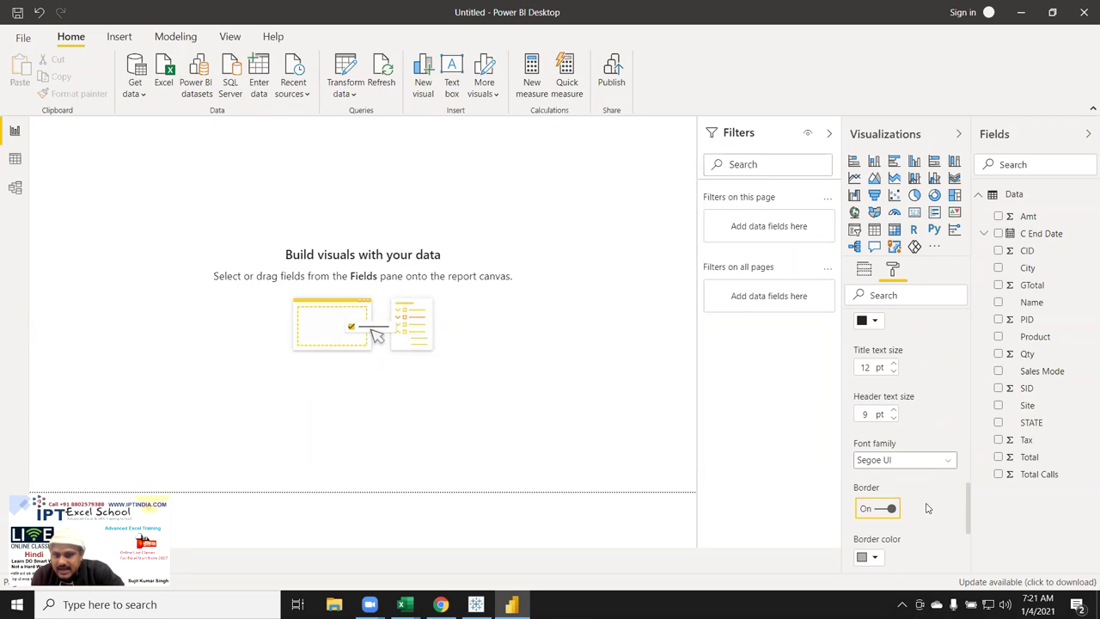
Expand the Filter cards formatting settings and look through them.
{"action": "scroll", "coordinate": [870, 472], "scroll_direction": "down", "scroll_amount": 3}
{"action": "scroll", "coordinate": [903, 468], "scroll_direction": "down", "scroll_amount": 1}
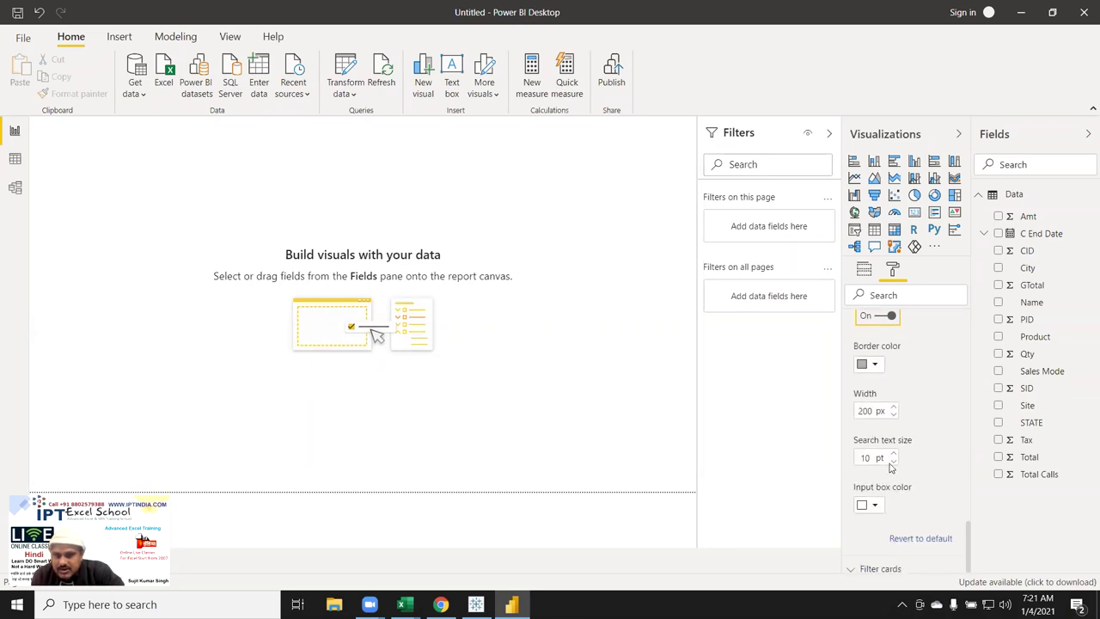
{"action": "scroll", "coordinate": [891, 467], "scroll_direction": "down", "scroll_amount": 1}
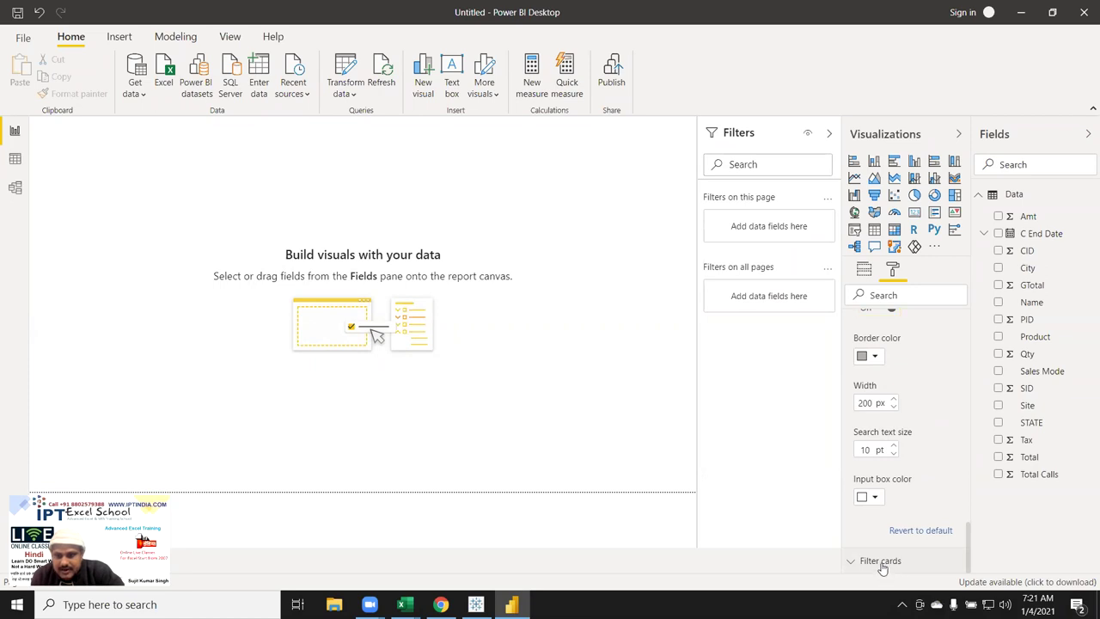
{"action": "left_click", "coordinate": [881, 561]}
{"action": "scroll", "coordinate": [860, 421], "scroll_direction": "down", "scroll_amount": 2}
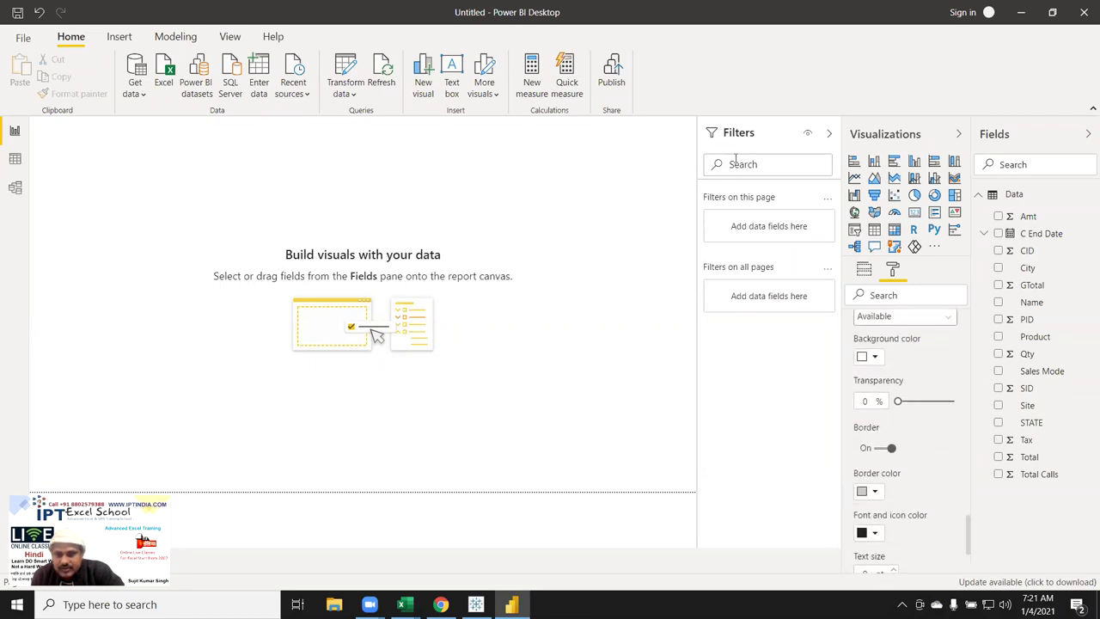
{"action": "scroll", "coordinate": [925, 496], "scroll_direction": "down", "scroll_amount": 3}
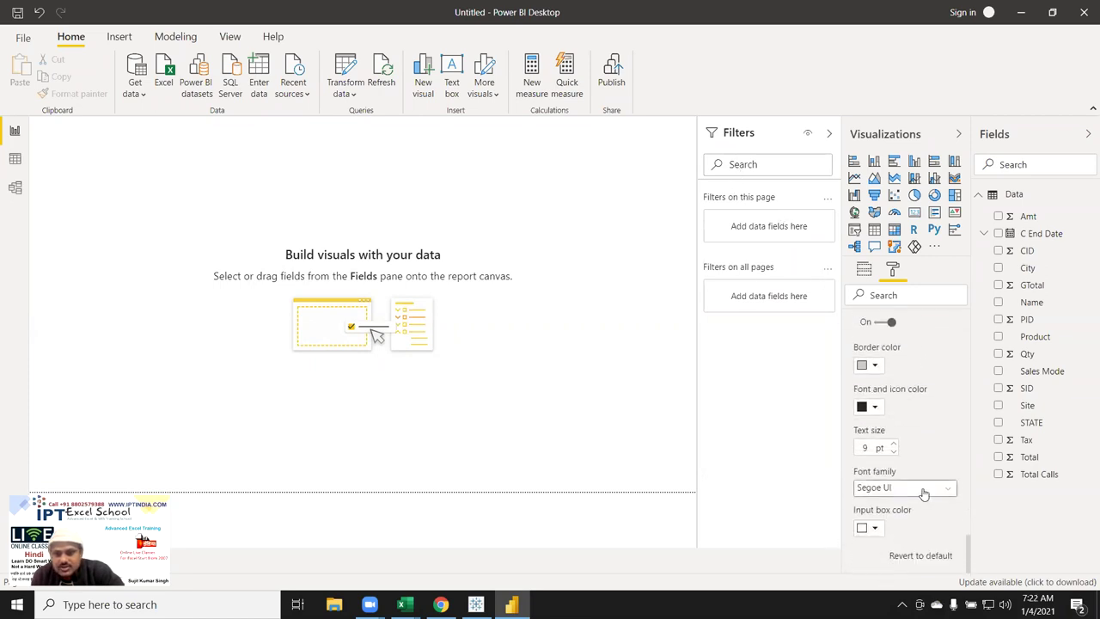
{"action": "scroll", "coordinate": [907, 447], "scroll_direction": "up", "scroll_amount": 5}
{"action": "scroll", "coordinate": [907, 447], "scroll_direction": "up", "scroll_amount": 5}
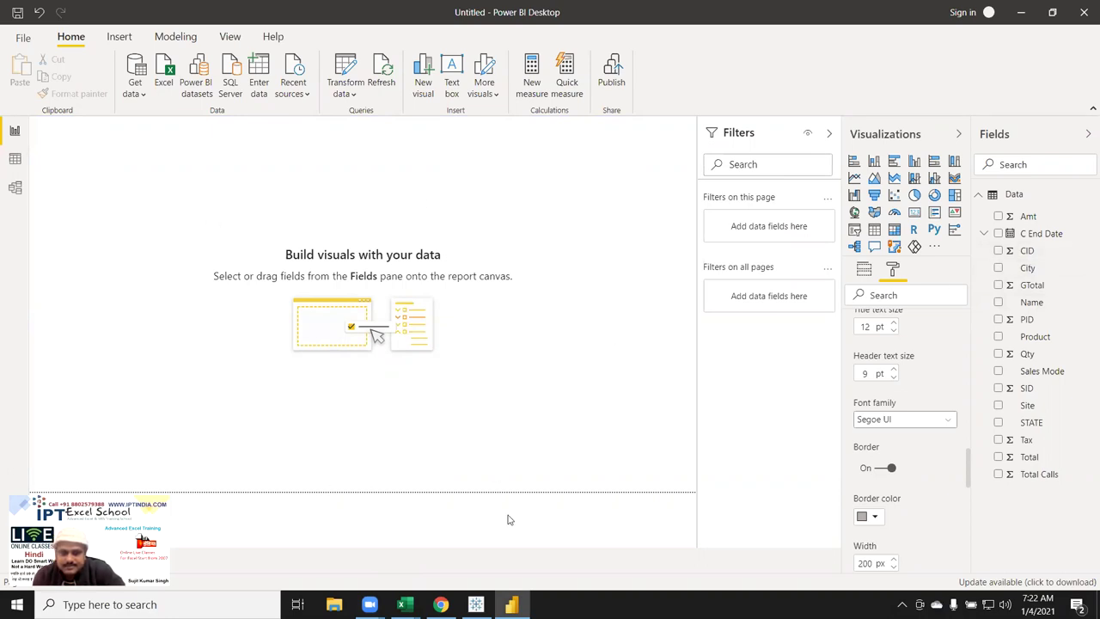
Collapse the Filters, Visualizations and Fields panes, cancelling an accidental close of Power BI.
{"action": "left_click", "coordinate": [829, 135]}
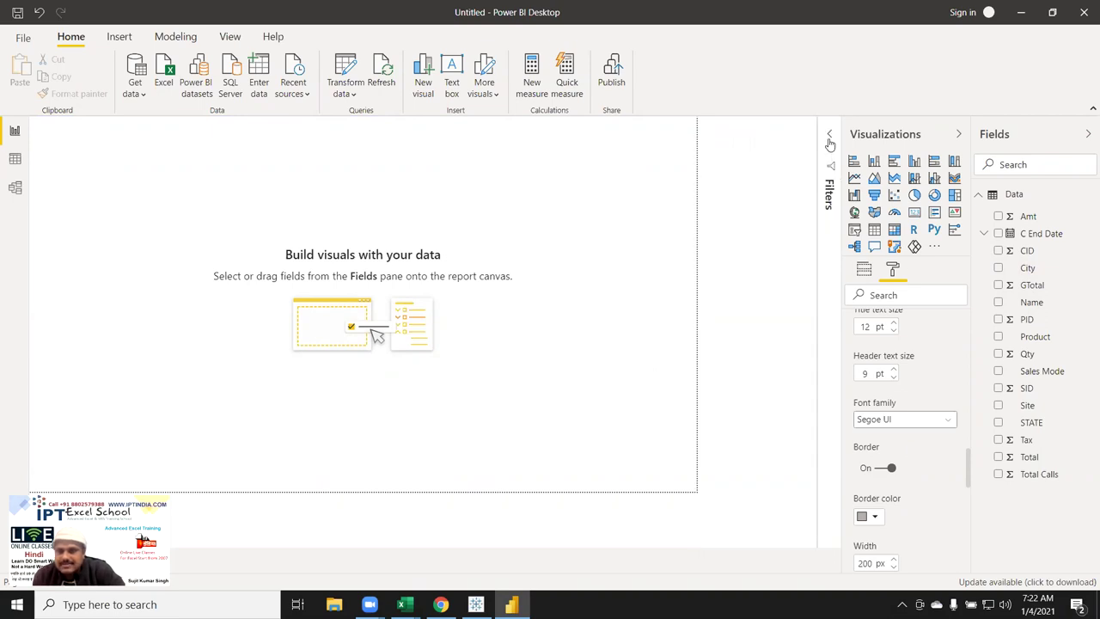
{"action": "left_click", "coordinate": [960, 135]}
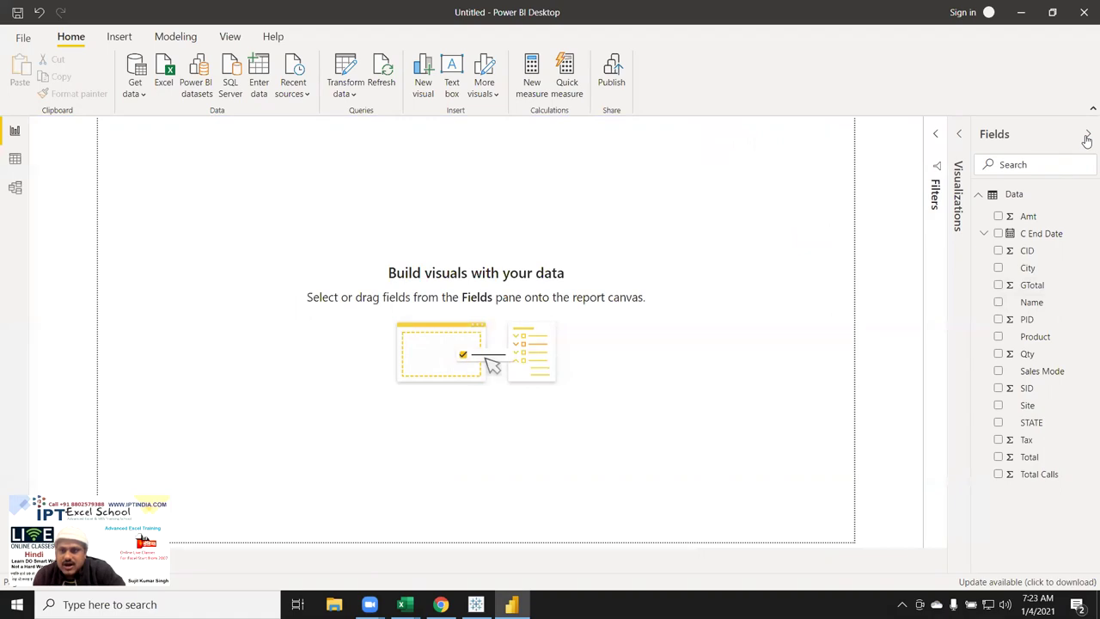
{"action": "left_click", "coordinate": [1087, 137]}
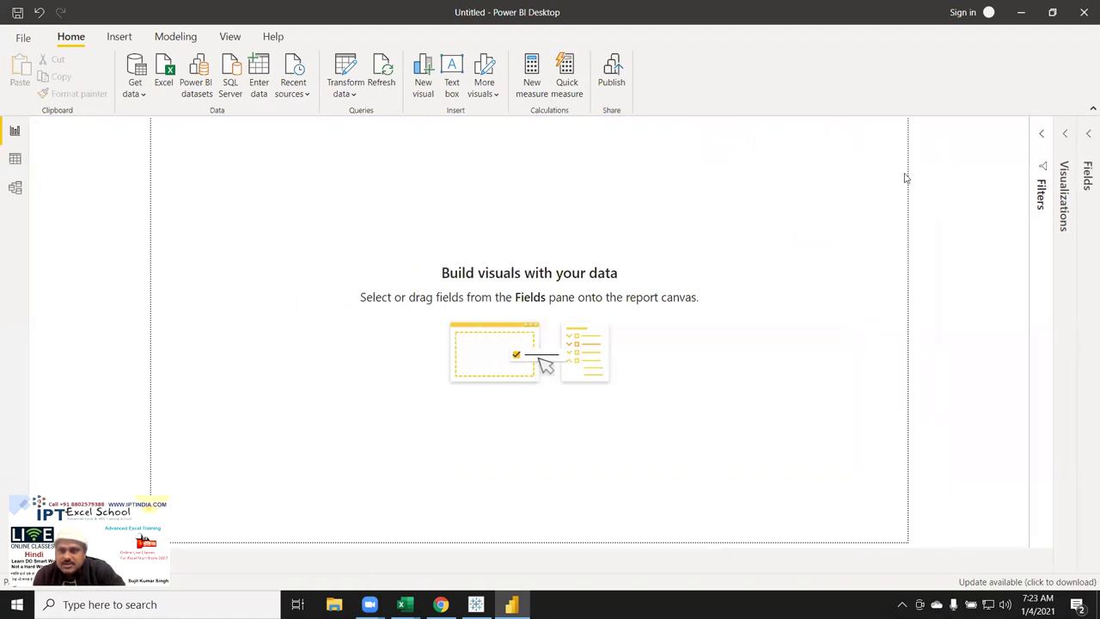
{"action": "left_click", "coordinate": [1084, 13]}
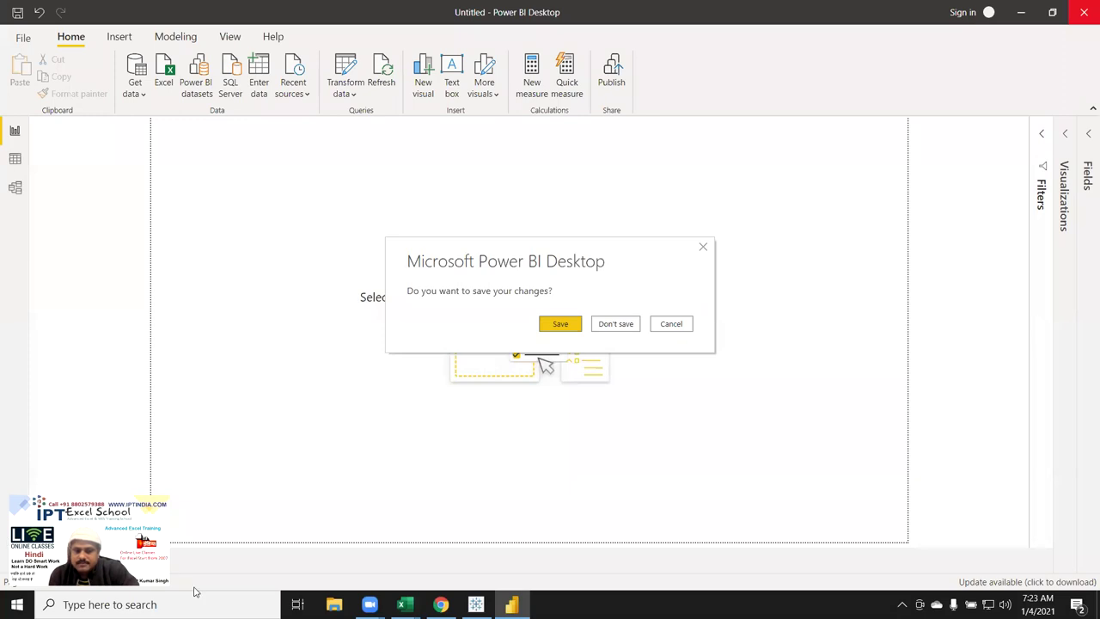
{"action": "left_click", "coordinate": [706, 248]}
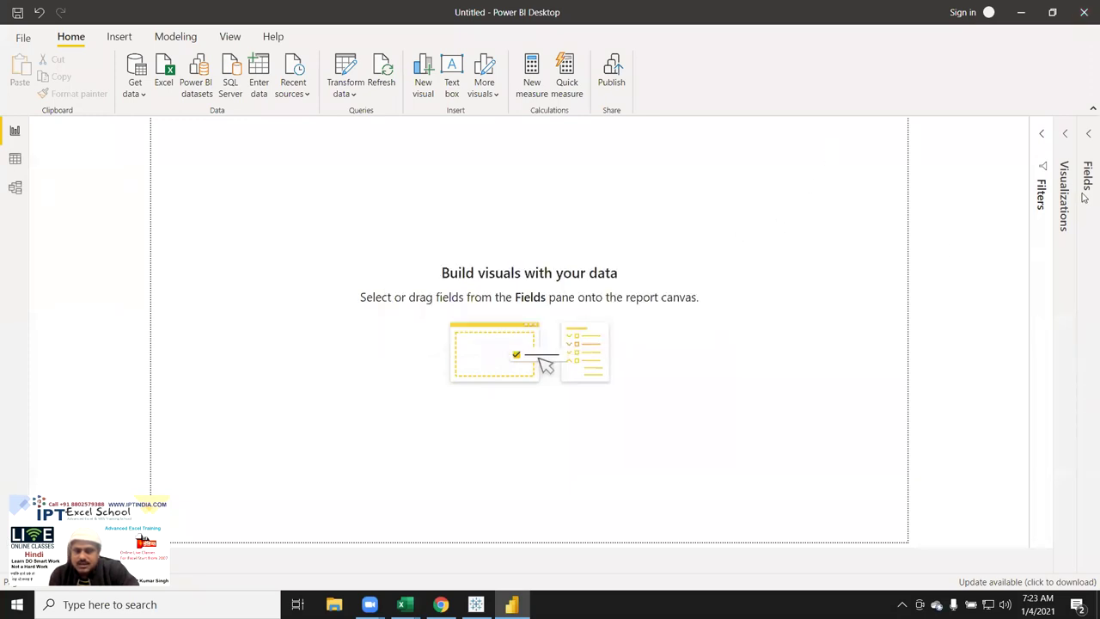
Re-expand all three panes, then collapse only the Filters pane.
{"action": "left_click", "coordinate": [1043, 135]}
{"action": "left_click", "coordinate": [1068, 136]}
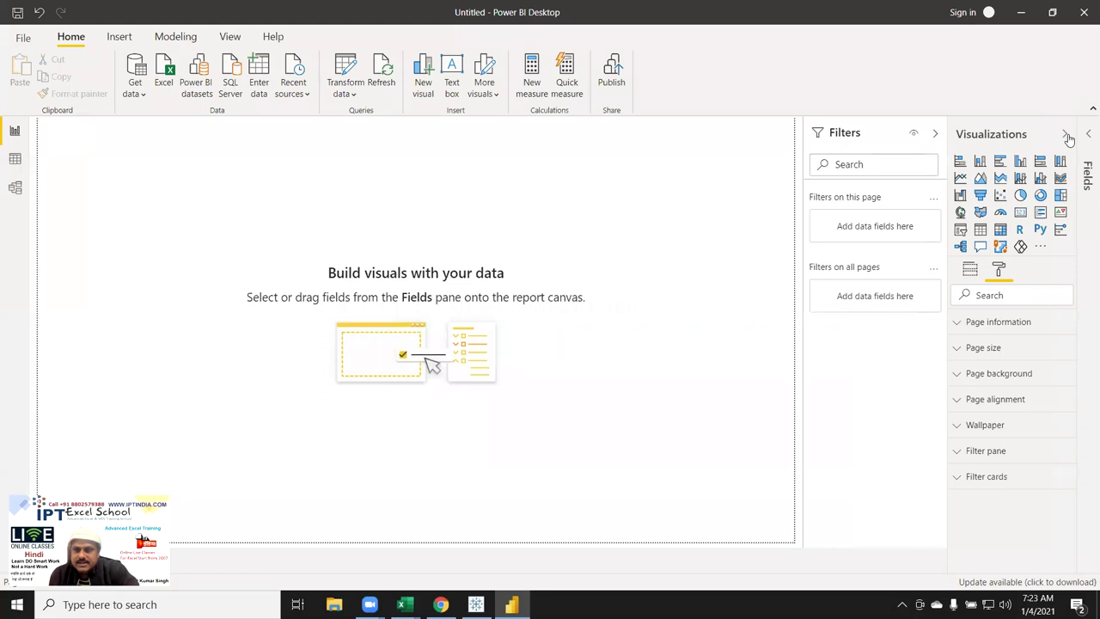
{"action": "left_click", "coordinate": [1087, 134]}
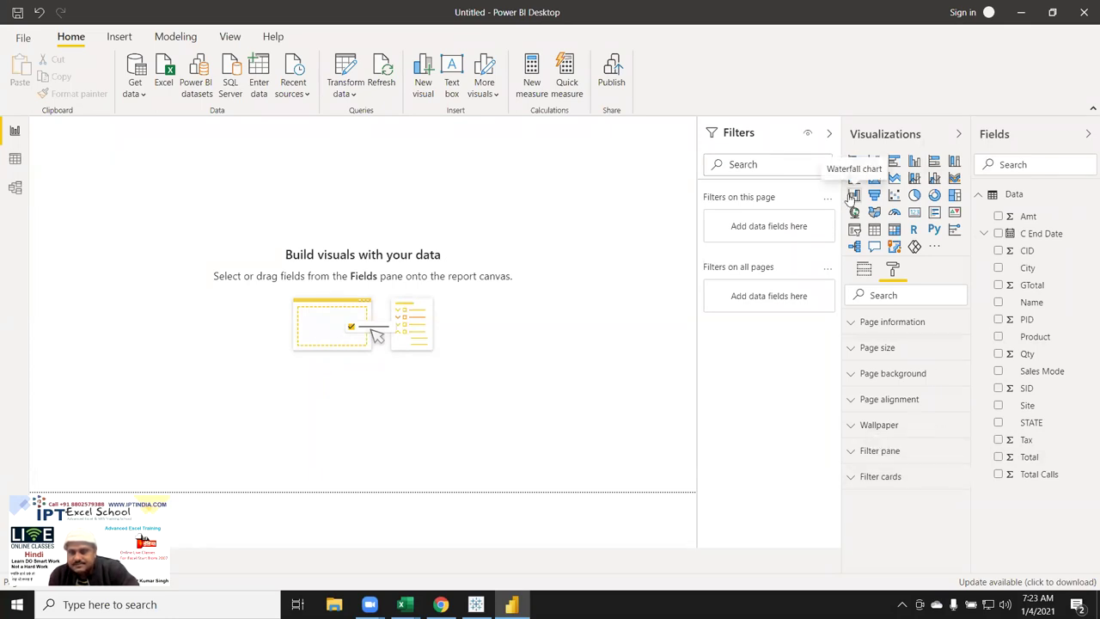
{"action": "left_click", "coordinate": [830, 135]}
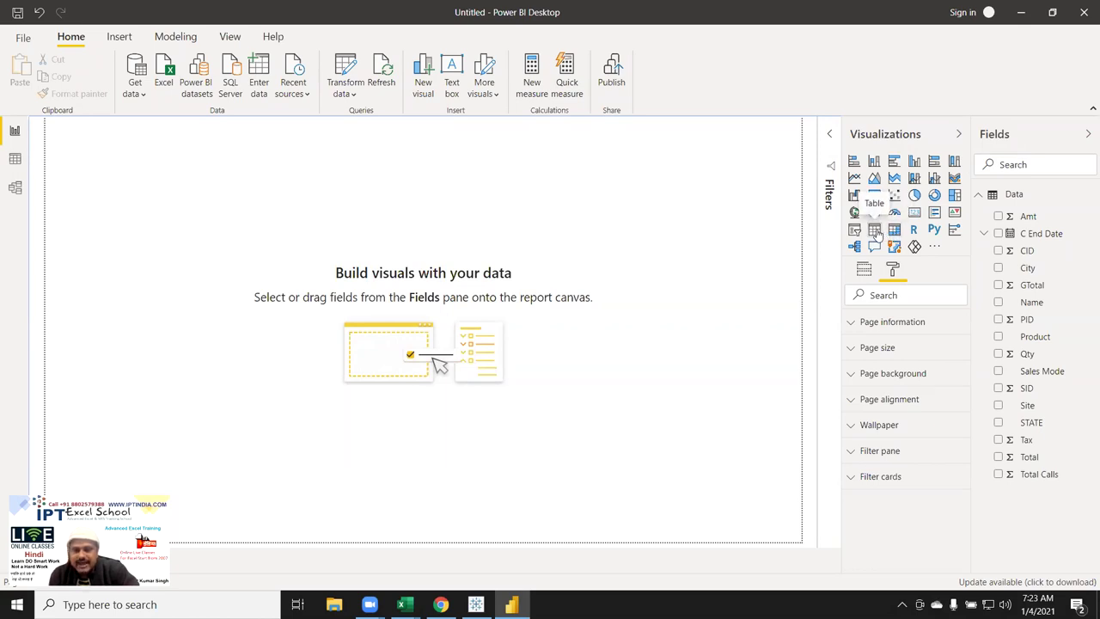
Add a table visual listing Qty per Product, totalling 198959.
{"action": "left_click", "coordinate": [874, 229]}
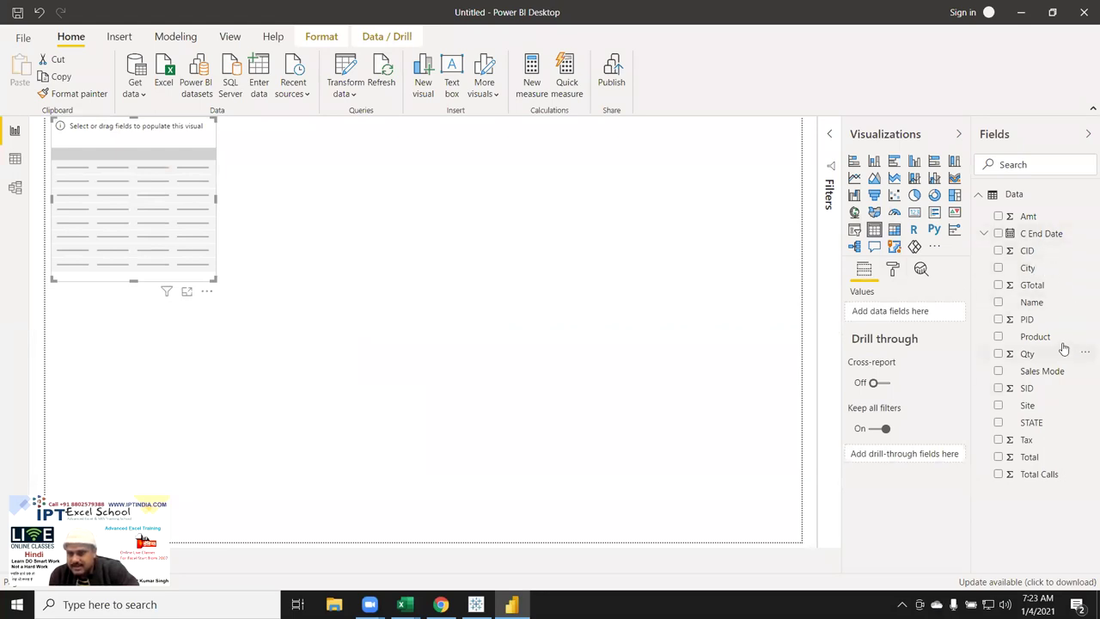
{"action": "left_click_drag", "start_coordinate": [1057, 342], "coordinate": [202, 248]}
{"action": "mouse_move", "coordinate": [1027, 353]}
{"action": "left_mouse_down"}
{"action": "mouse_move", "coordinate": [143, 220]}
{"action": "mouse_move", "coordinate": [175, 251]}
{"action": "left_mouse_up"}
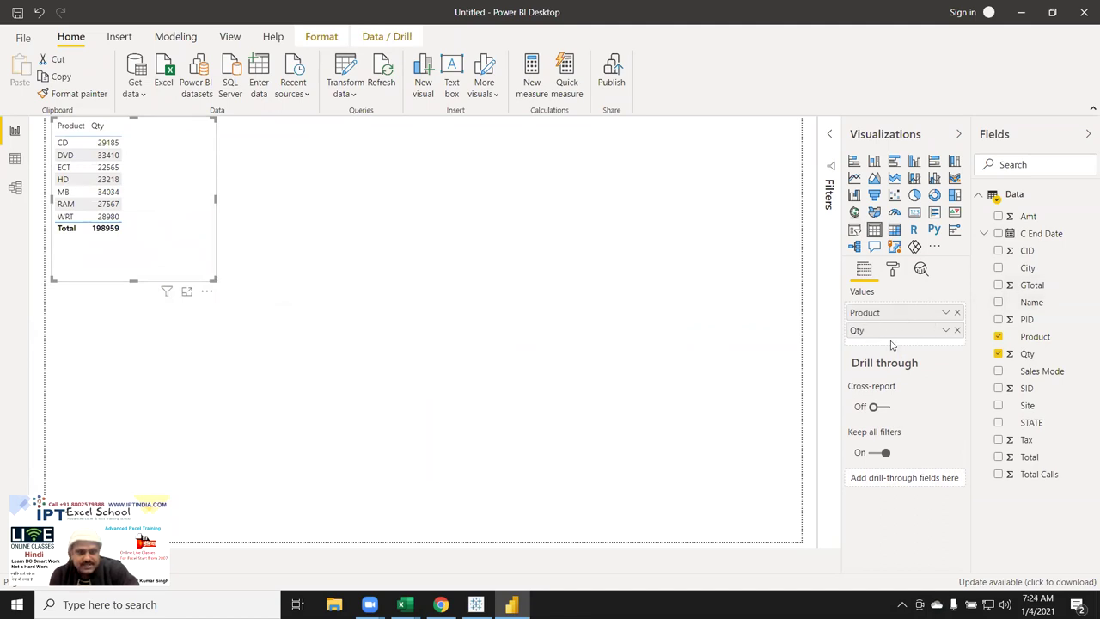
Shrink the table to fit its columns and position it near the canvas's upper left.
{"action": "left_click_drag", "start_coordinate": [215, 279], "coordinate": [130, 246]}
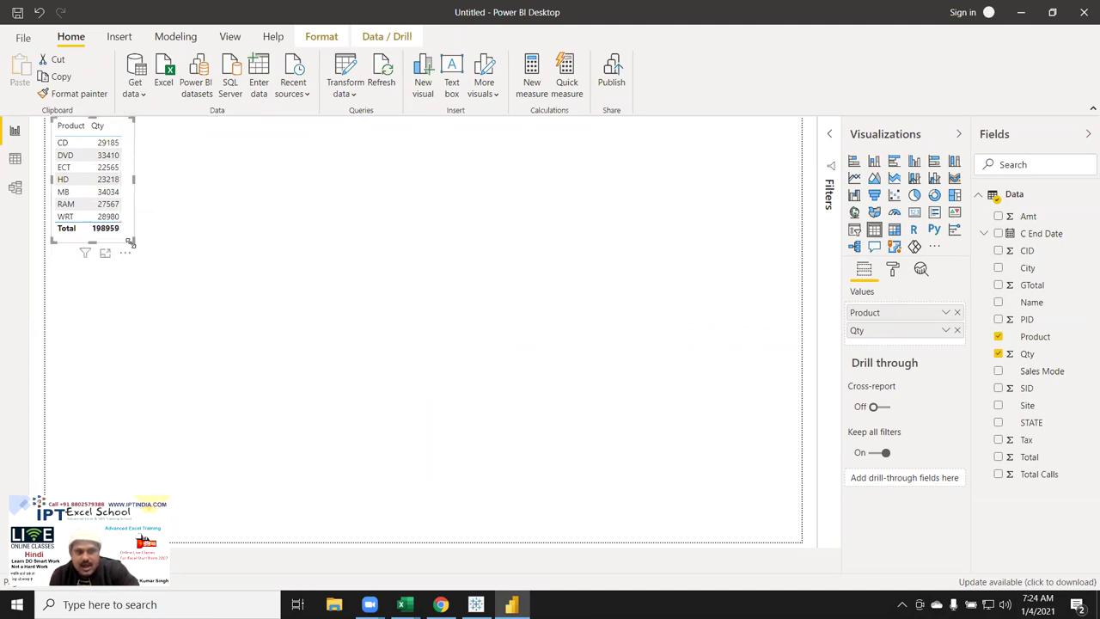
{"action": "left_click_drag", "start_coordinate": [127, 227], "coordinate": [146, 298]}
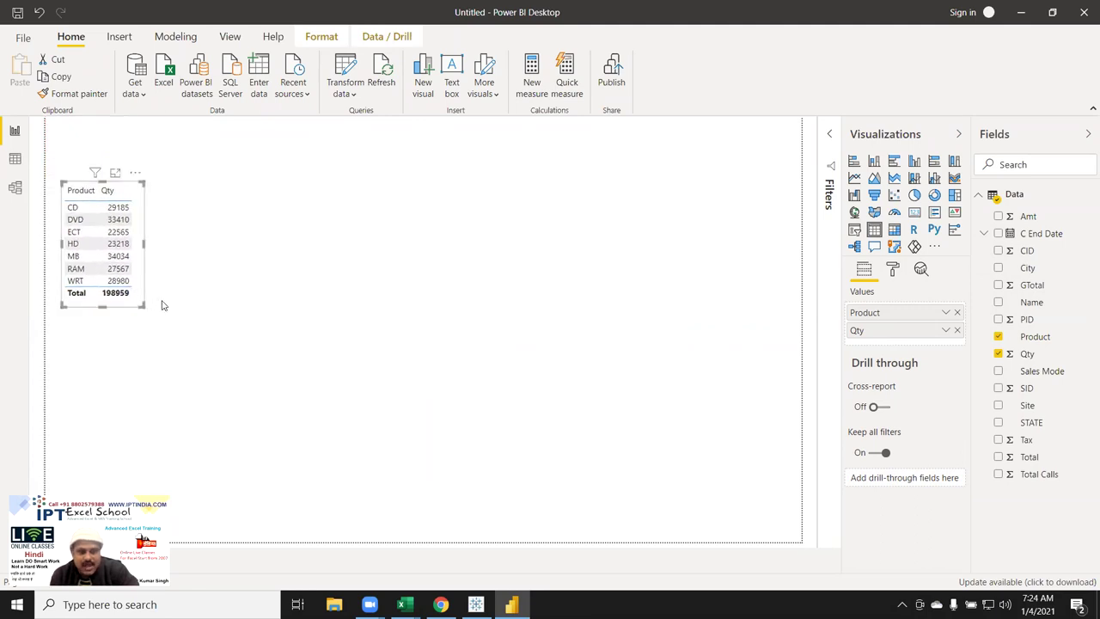
{"action": "mouse_move", "coordinate": [145, 305]}
{"action": "left_mouse_down"}
{"action": "mouse_move", "coordinate": [154, 326]}
{"action": "mouse_move", "coordinate": [157, 303]}
{"action": "left_mouse_up"}
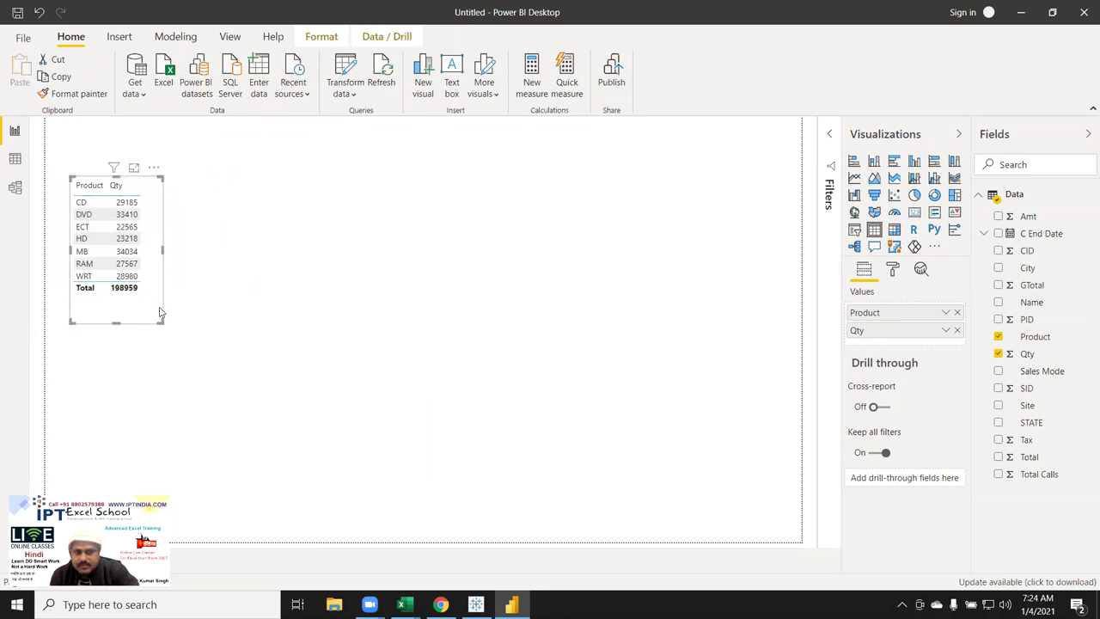
{"action": "left_click_drag", "start_coordinate": [160, 316], "coordinate": [155, 301]}
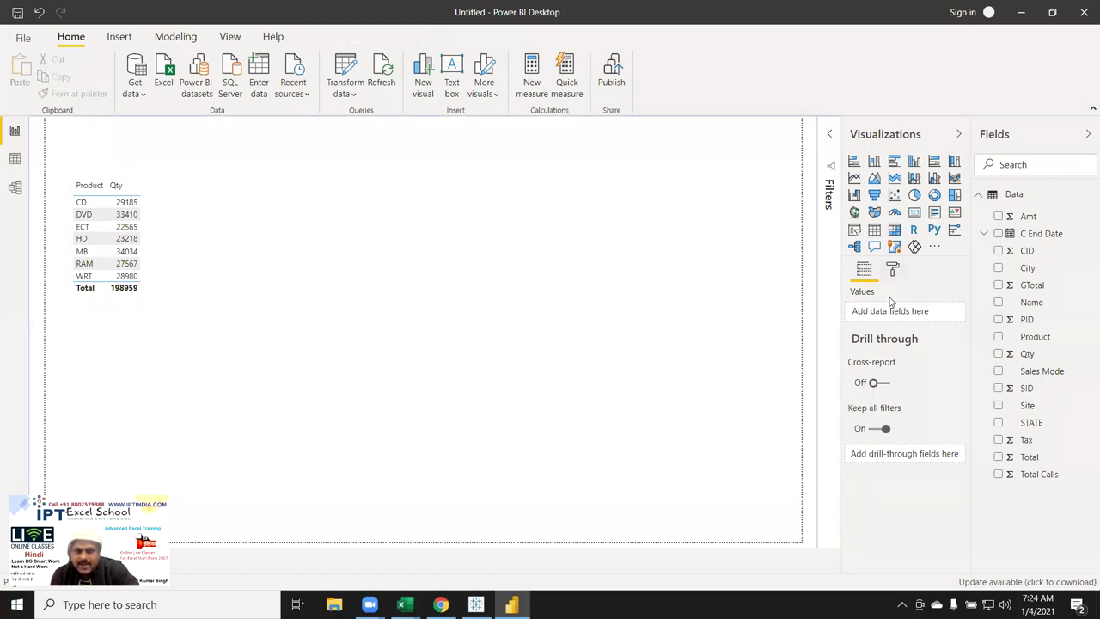
{"action": "left_click", "coordinate": [893, 270]}
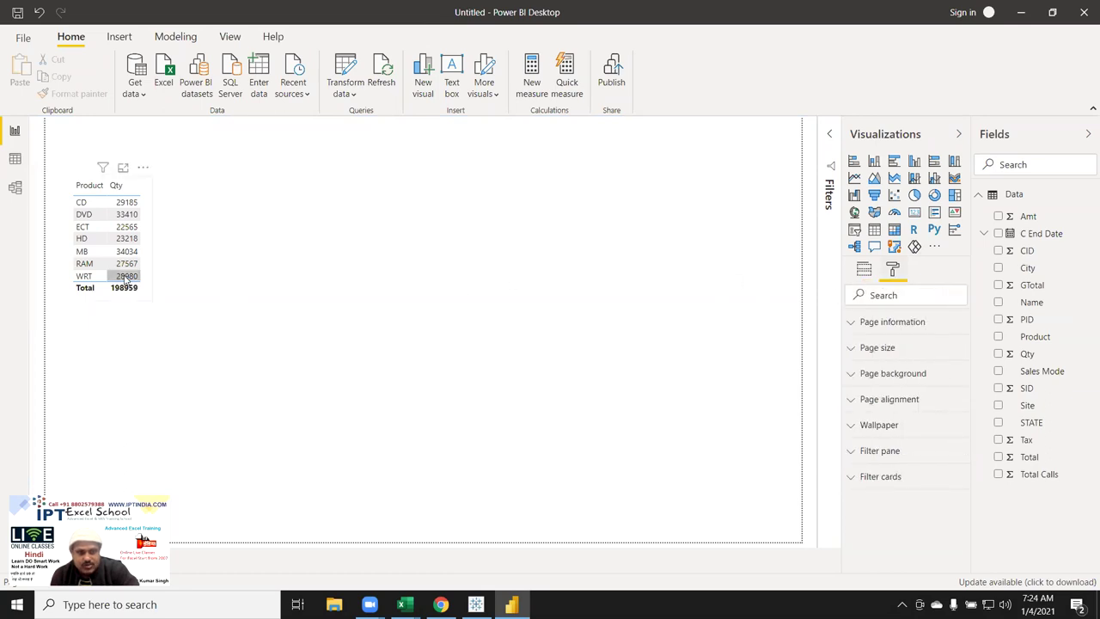
{"action": "mouse_move", "coordinate": [110, 237]}
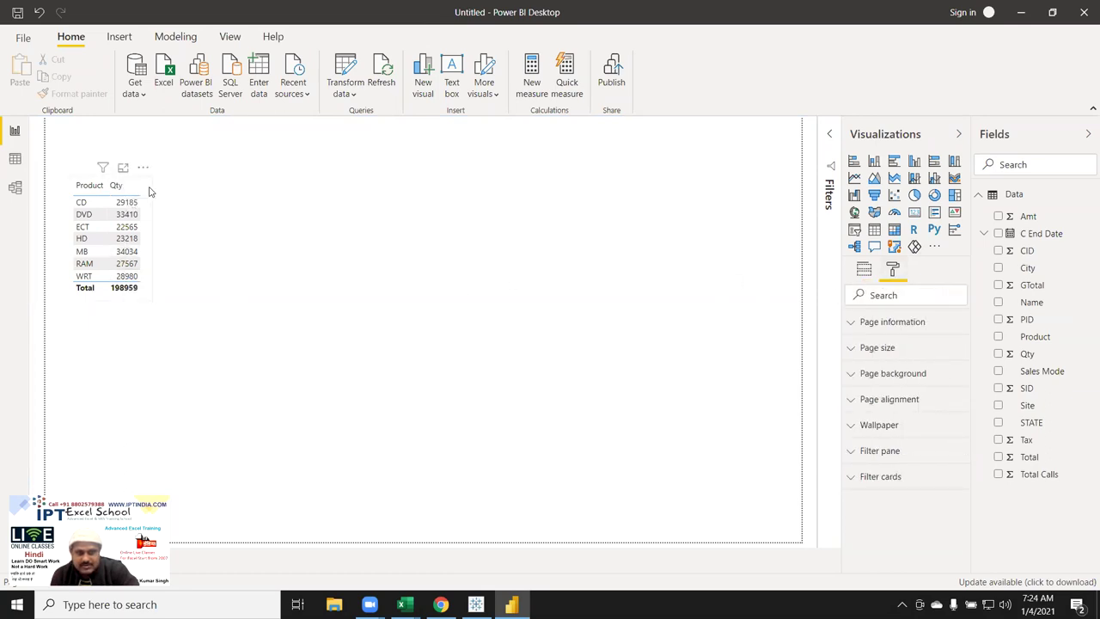
{"action": "left_click", "coordinate": [149, 191]}
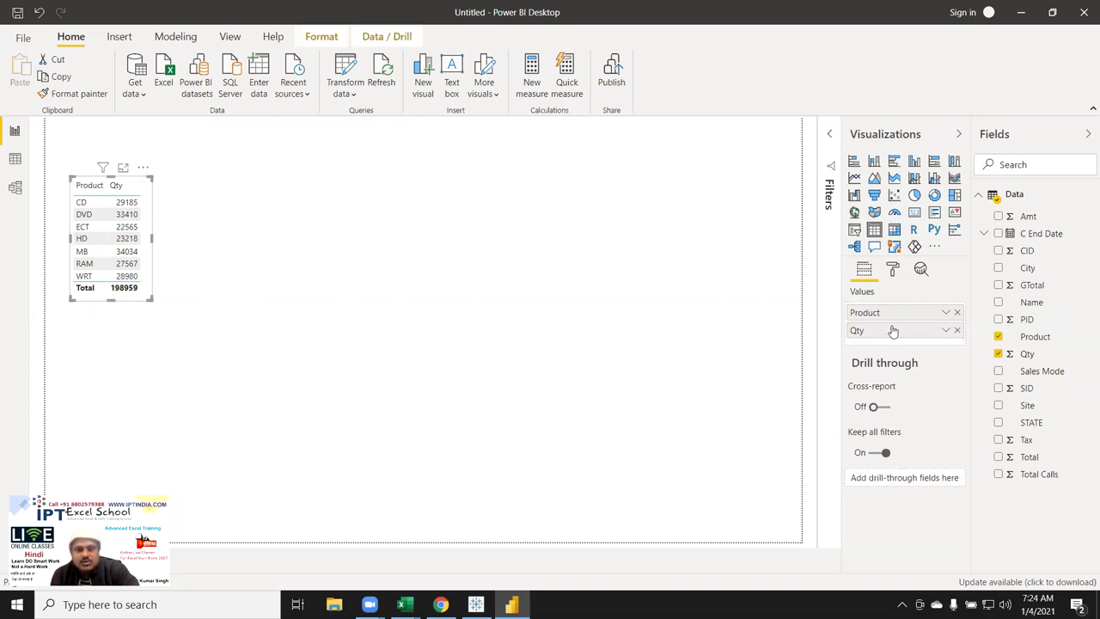
{"action": "left_click", "coordinate": [892, 271]}
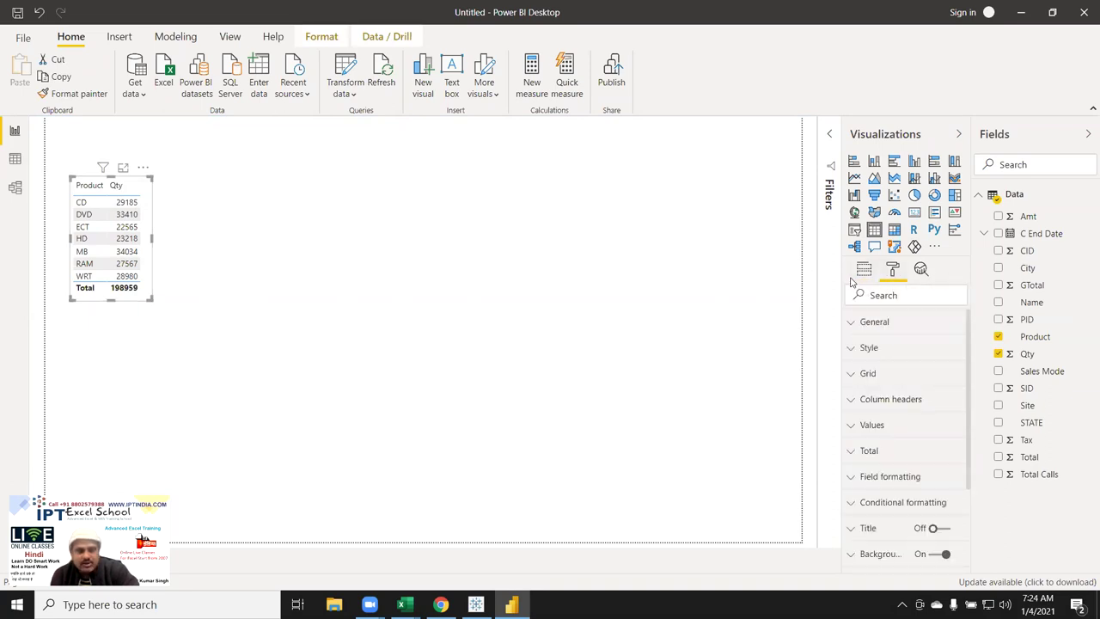
{"action": "left_click", "coordinate": [864, 270]}
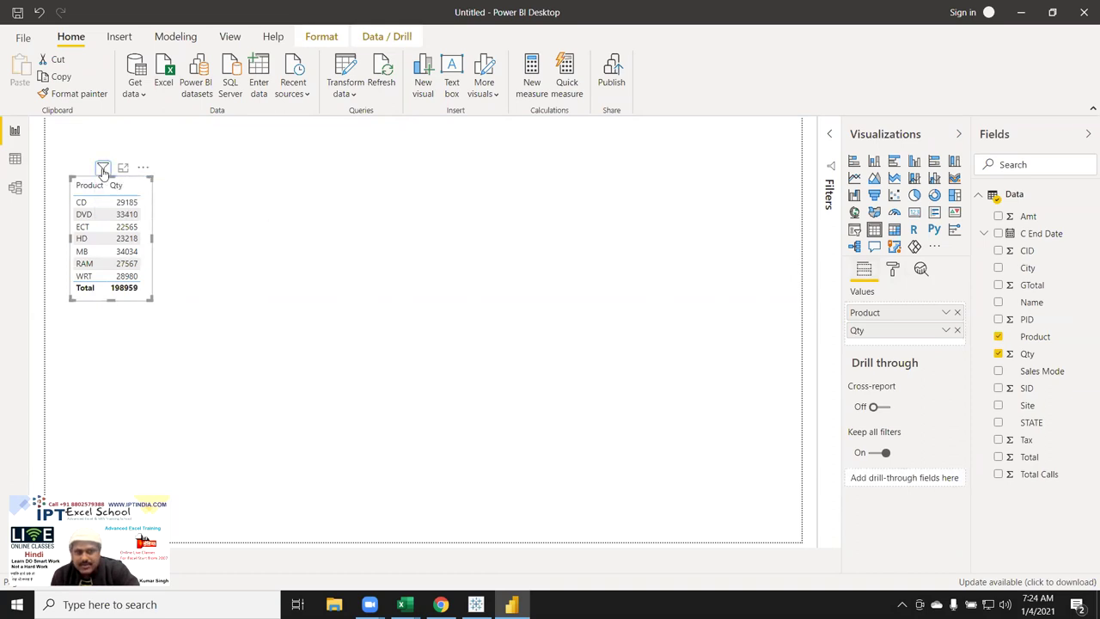
{"action": "mouse_move", "coordinate": [102, 167]}
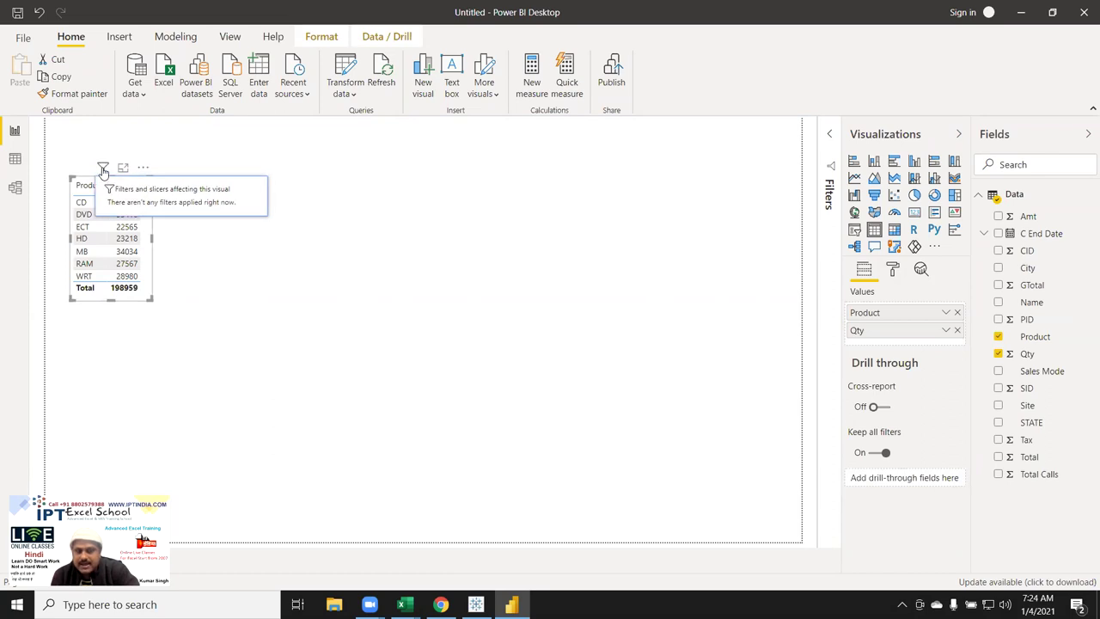
{"action": "left_click", "coordinate": [834, 134]}
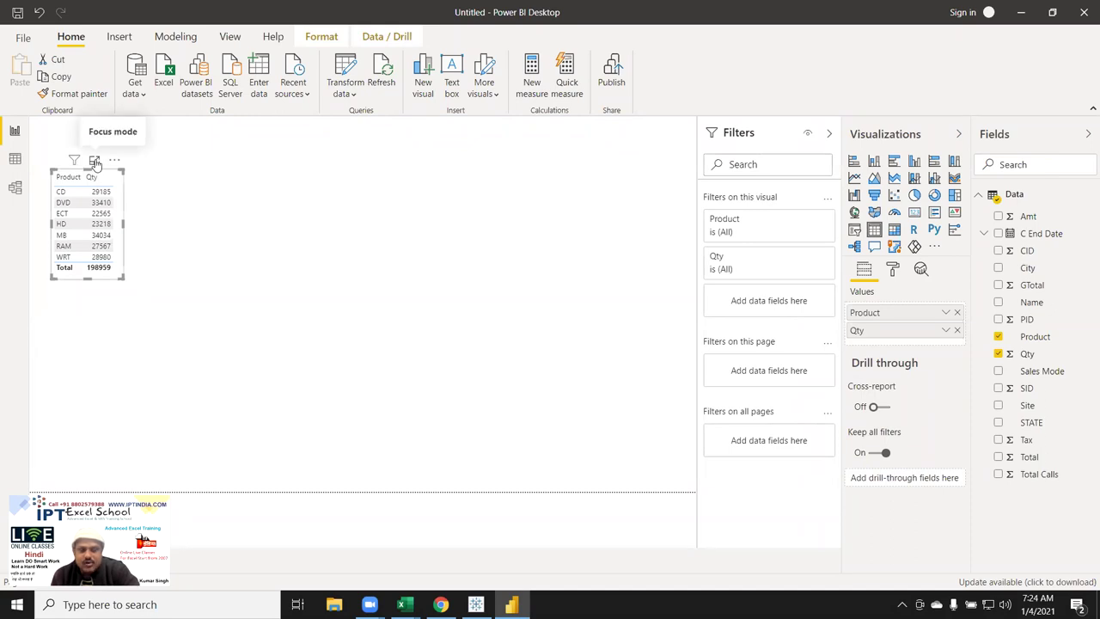
{"action": "left_click", "coordinate": [829, 133]}
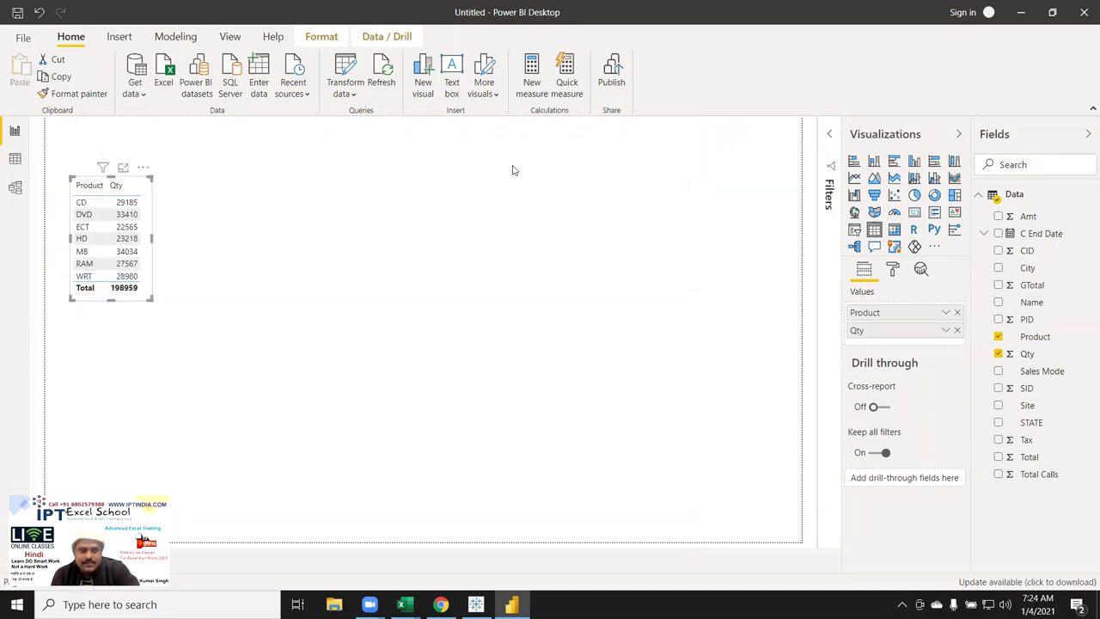
{"action": "left_click", "coordinate": [124, 168]}
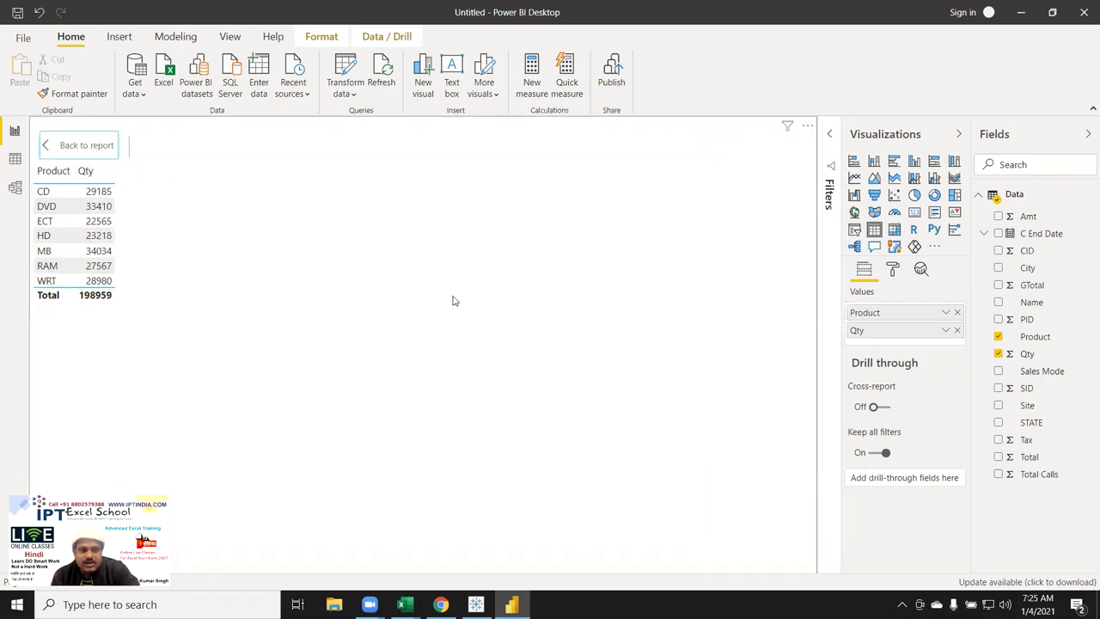
{"action": "left_click", "coordinate": [85, 146]}
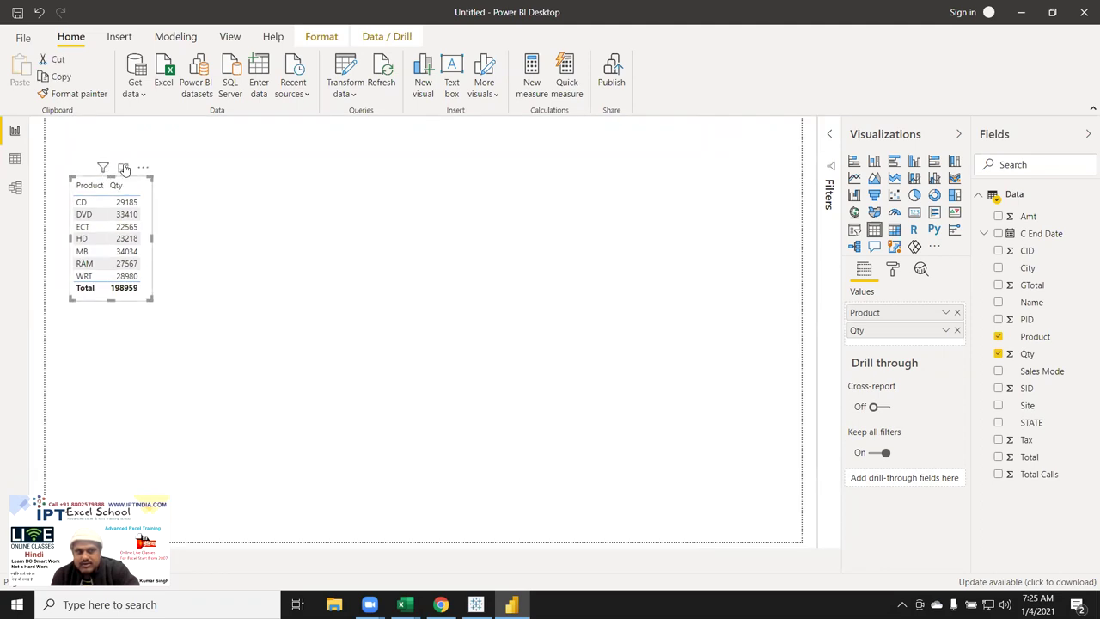
{"action": "left_click", "coordinate": [123, 167]}
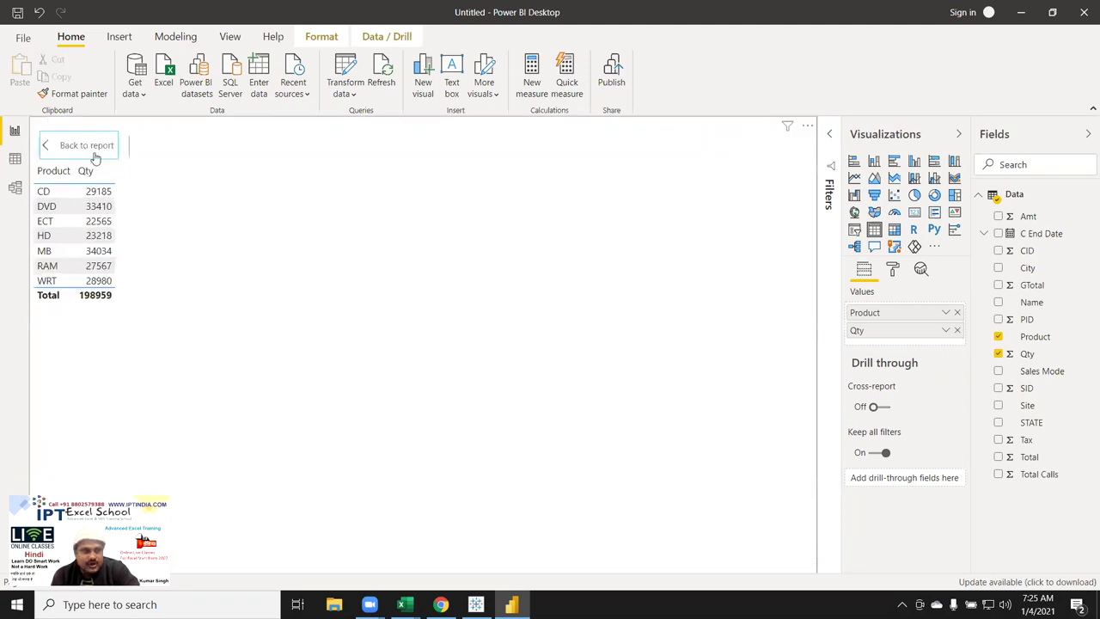
{"action": "left_click", "coordinate": [92, 152]}
{"action": "left_click", "coordinate": [301, 330]}
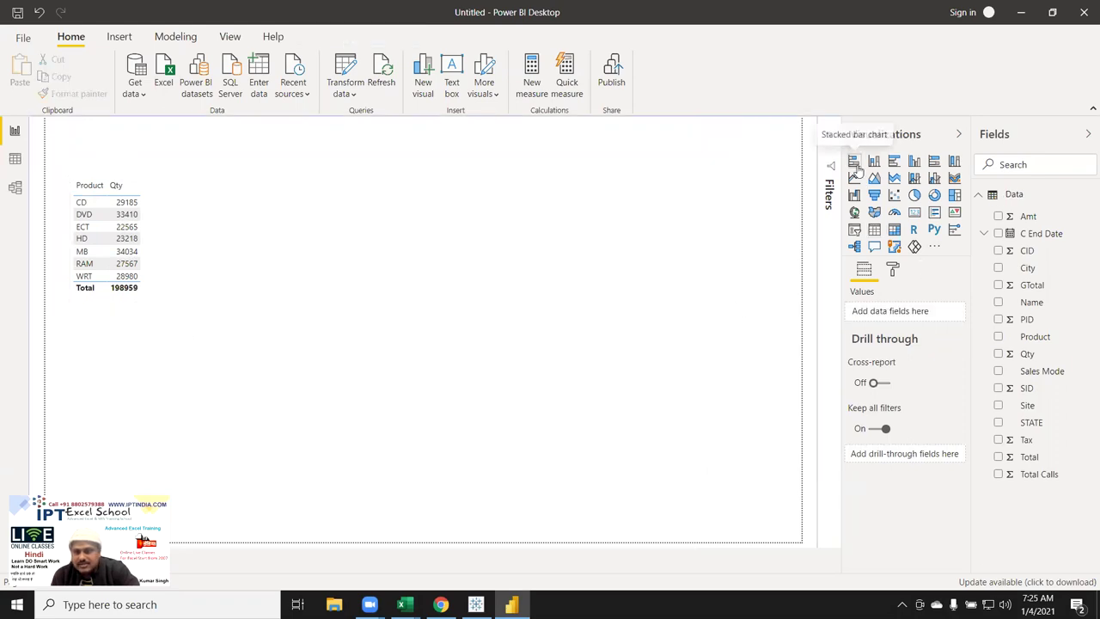
{"action": "left_click_drag", "start_coordinate": [131, 351], "coordinate": [295, 208]}
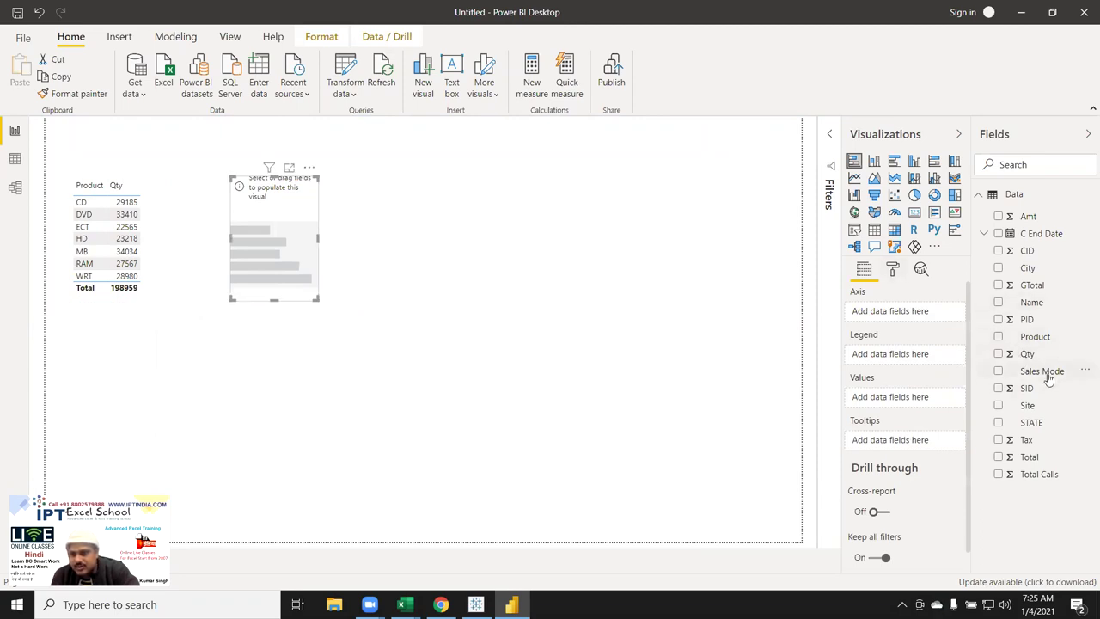
{"action": "left_click_drag", "start_coordinate": [1042, 371], "coordinate": [296, 249]}
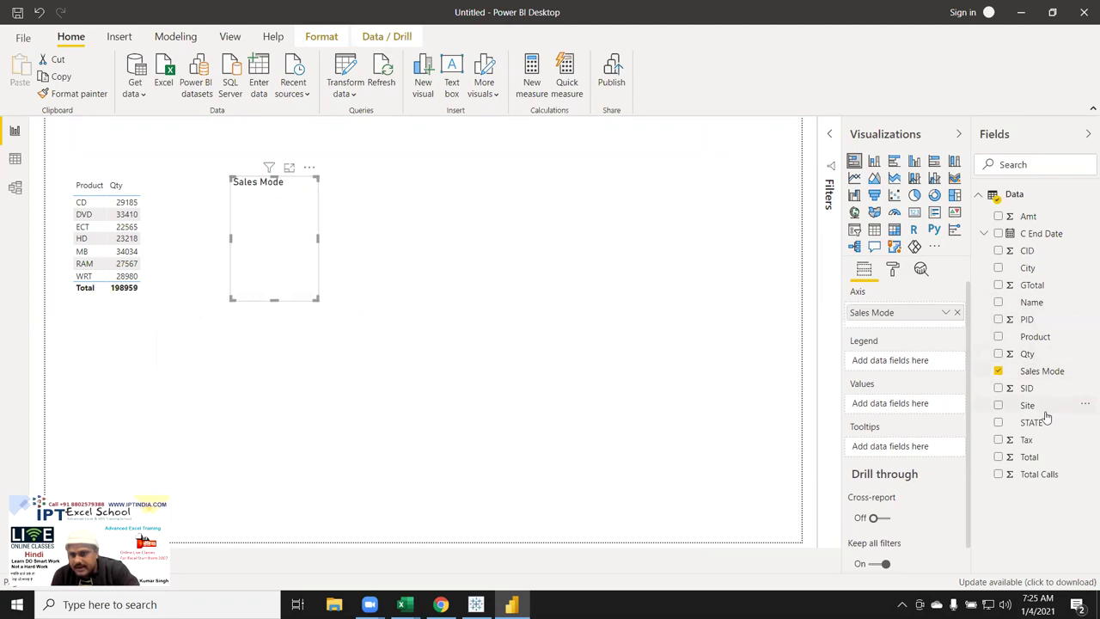
{"action": "left_click_drag", "start_coordinate": [1029, 355], "coordinate": [298, 256]}
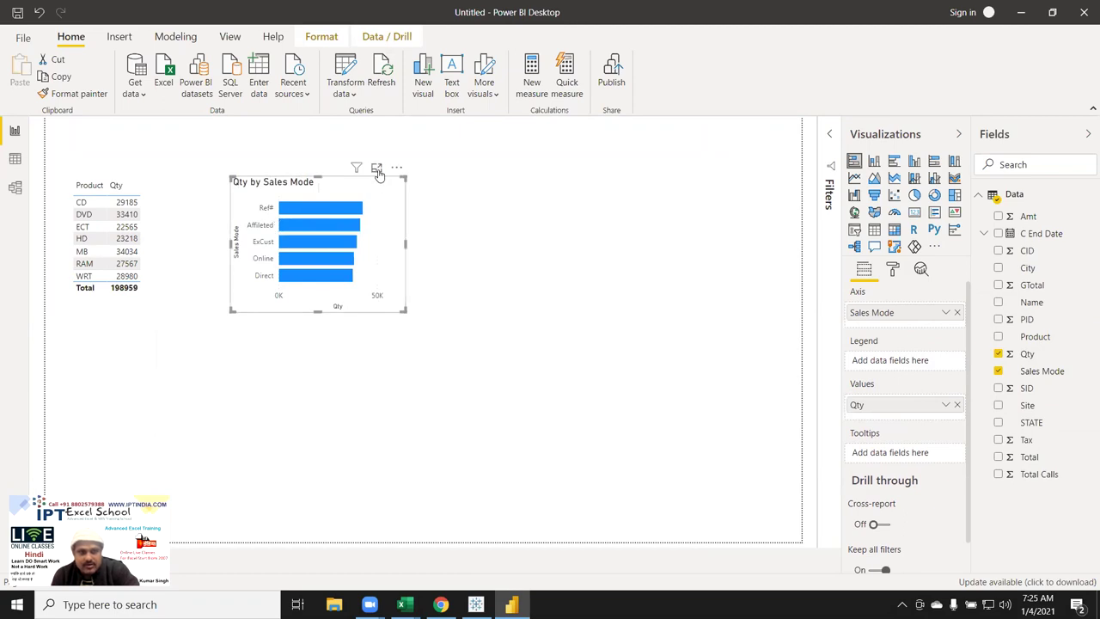
{"action": "left_click", "coordinate": [376, 168]}
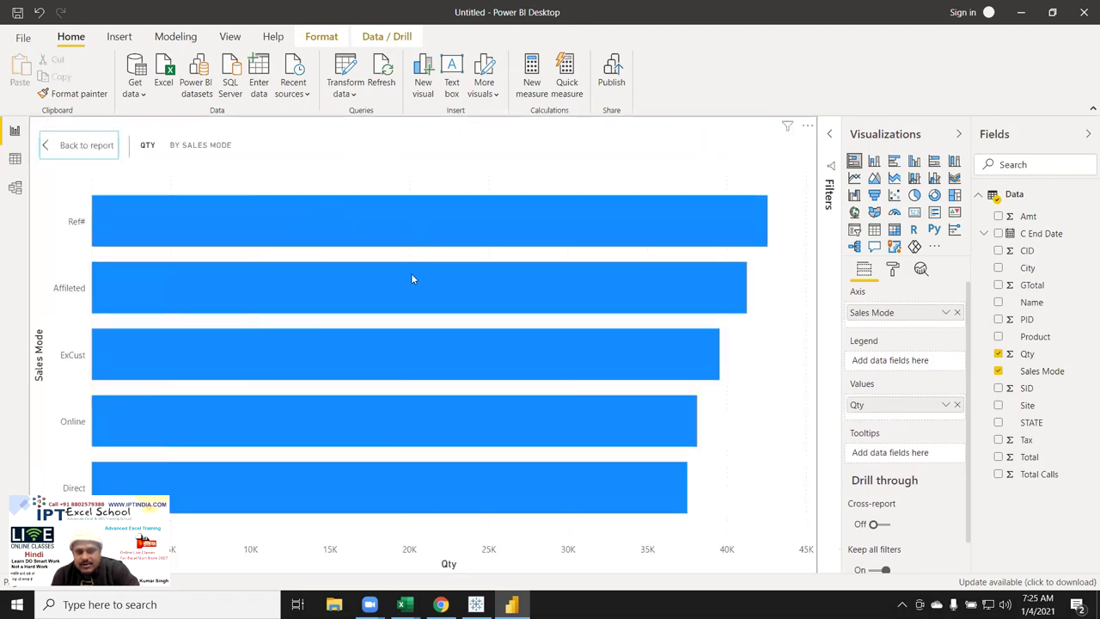
{"action": "left_click", "coordinate": [85, 156]}
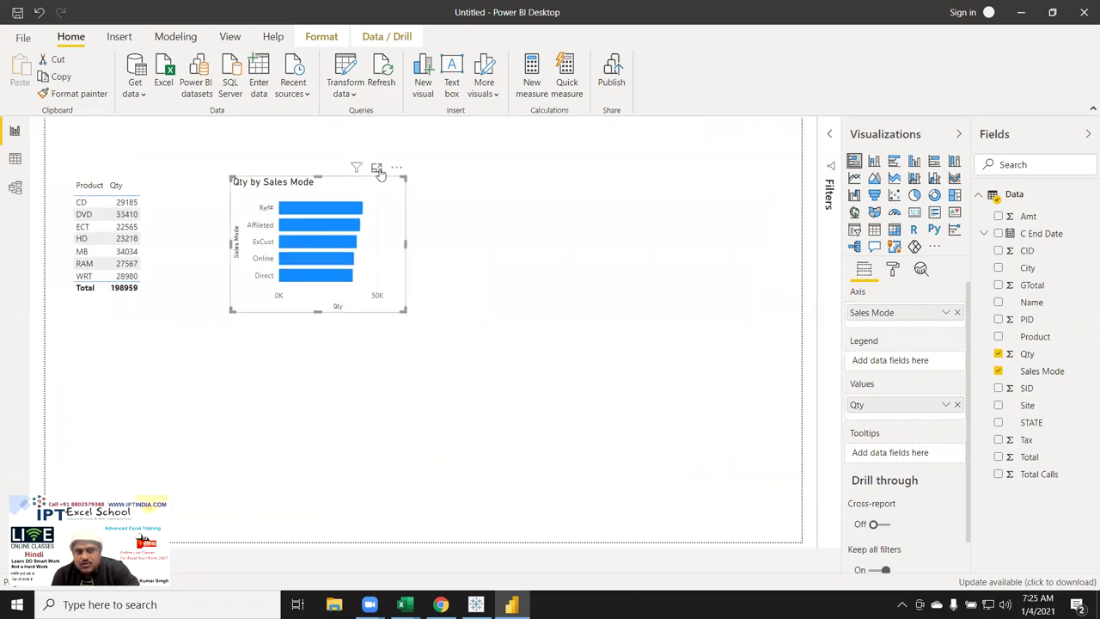
{"action": "left_click", "coordinate": [377, 168]}
{"action": "left_click", "coordinate": [86, 146]}
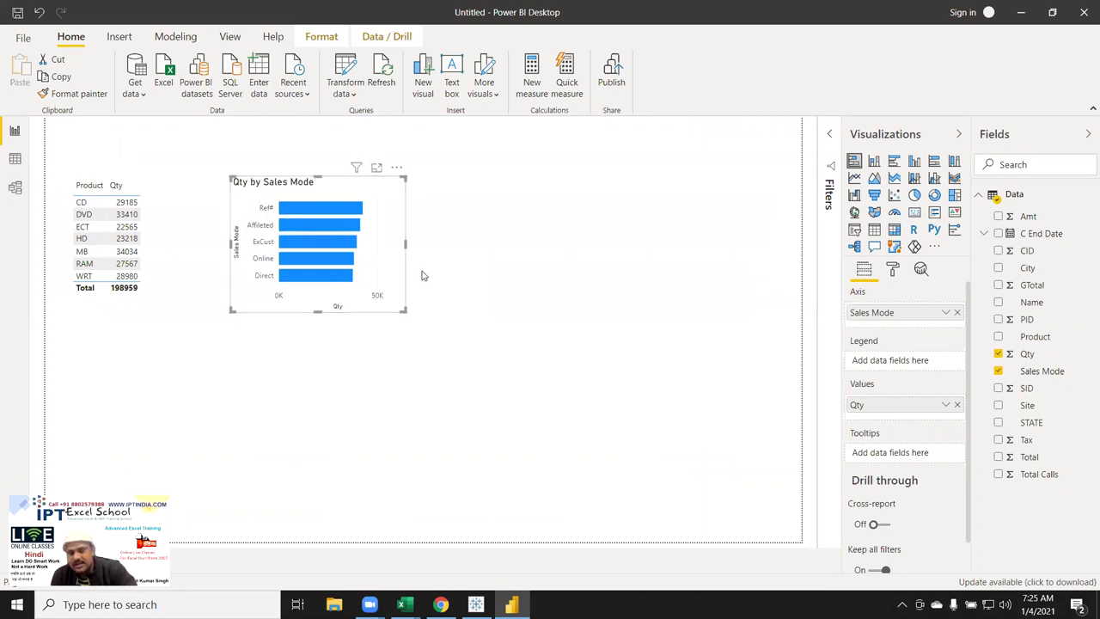
{"action": "key", "text": "Delete"}
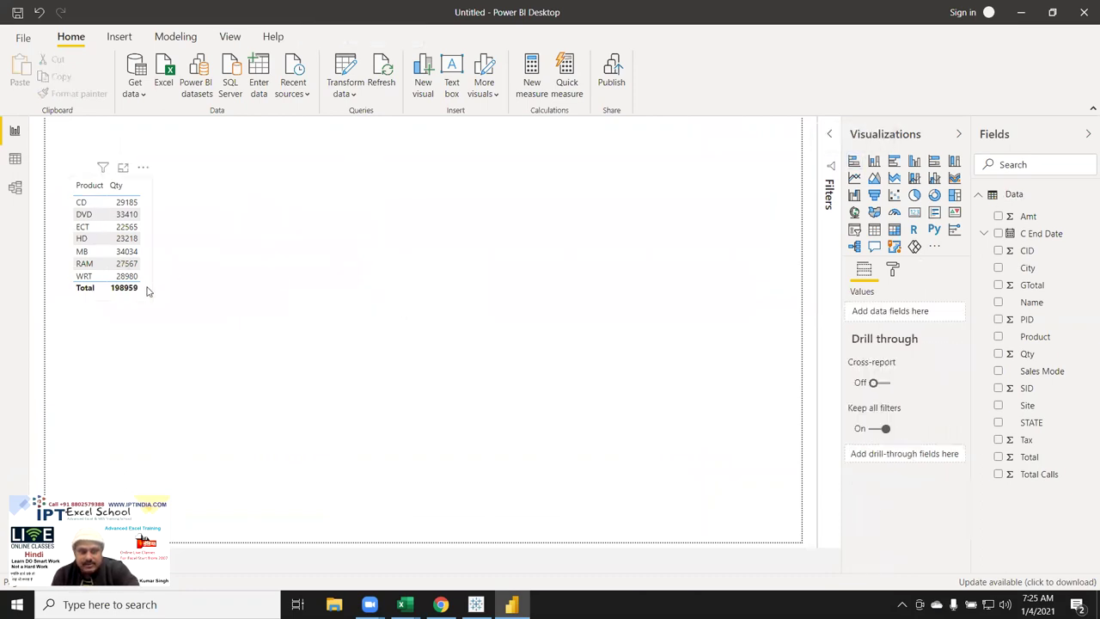
Add Site after Product in the table, fit it to three columns, and insert an empty matrix.
{"action": "left_click", "coordinate": [146, 291]}
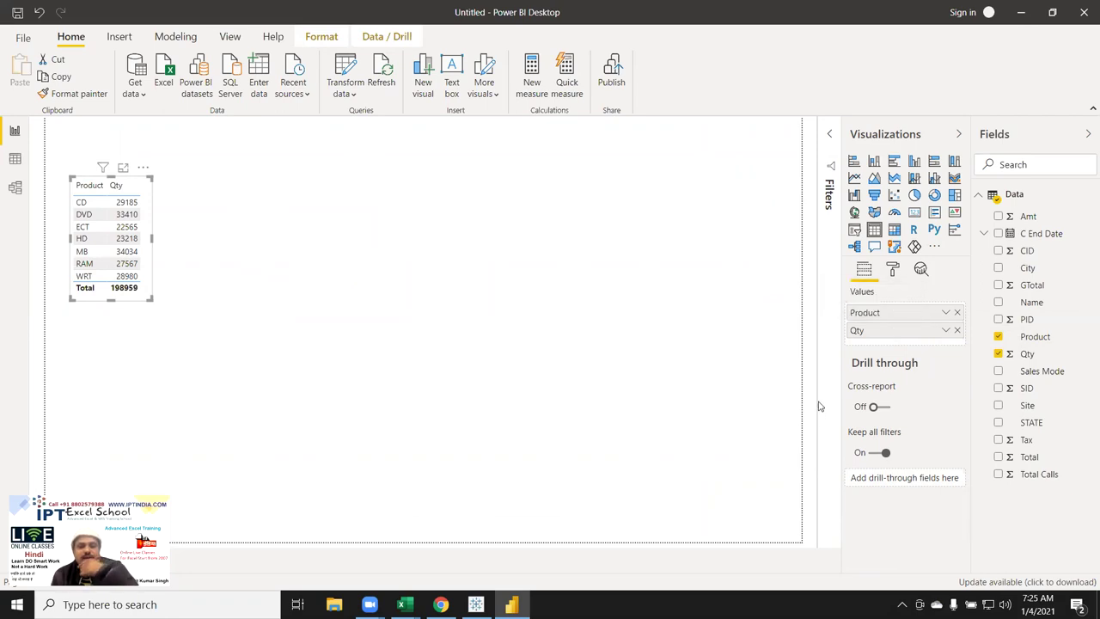
{"action": "left_click_drag", "start_coordinate": [1040, 410], "coordinate": [909, 324]}
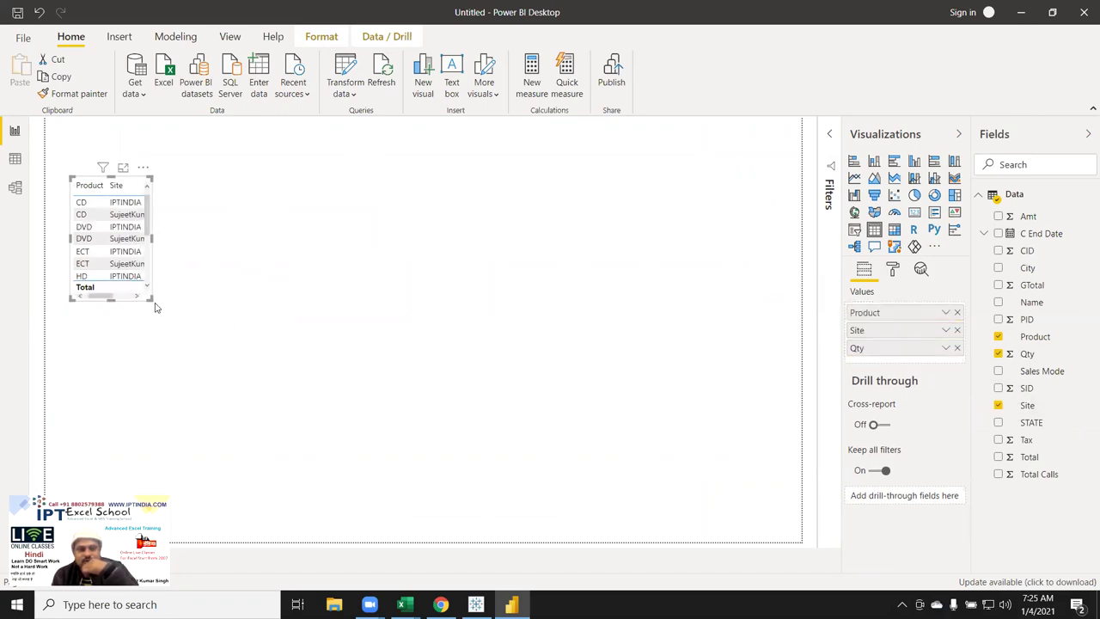
{"action": "left_click_drag", "start_coordinate": [151, 301], "coordinate": [321, 439]}
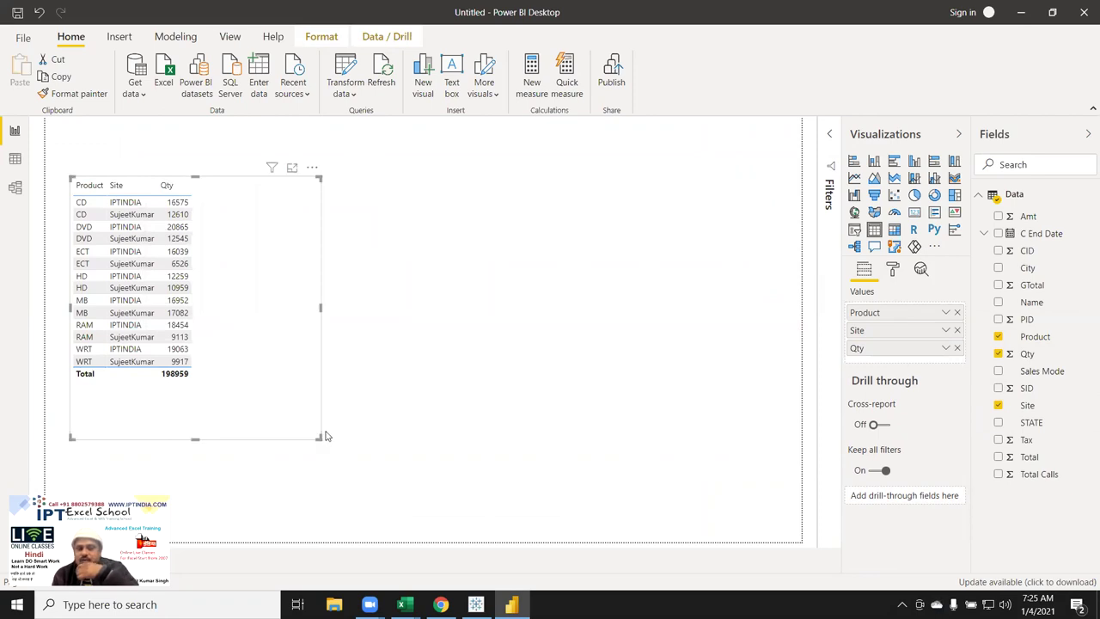
{"action": "left_click_drag", "start_coordinate": [320, 438], "coordinate": [211, 396]}
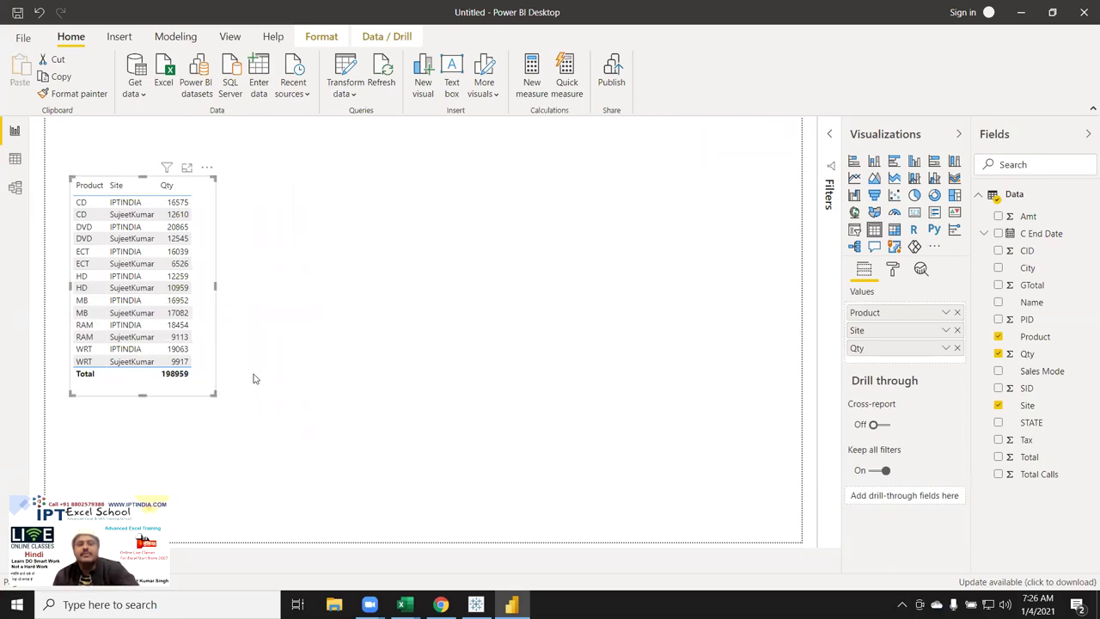
{"action": "left_click", "coordinate": [347, 332]}
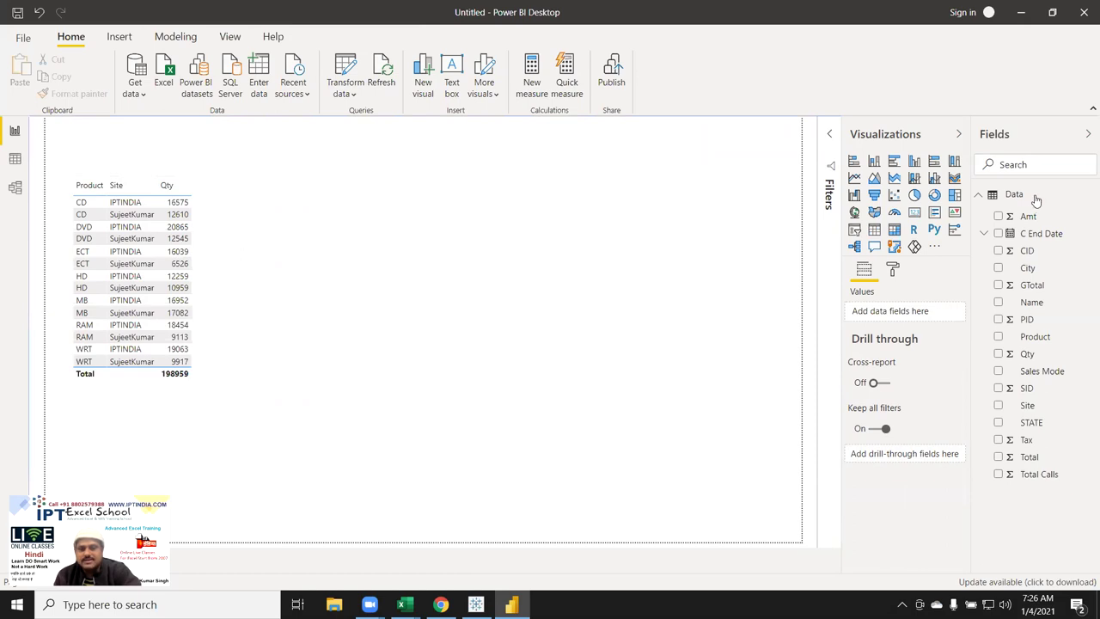
{"action": "left_click", "coordinate": [894, 230]}
Place the matrix beside the table with Product rows, Qty values and Sales Mode columns, enlarged to show Total.
{"action": "left_click_drag", "start_coordinate": [168, 423], "coordinate": [375, 207]}
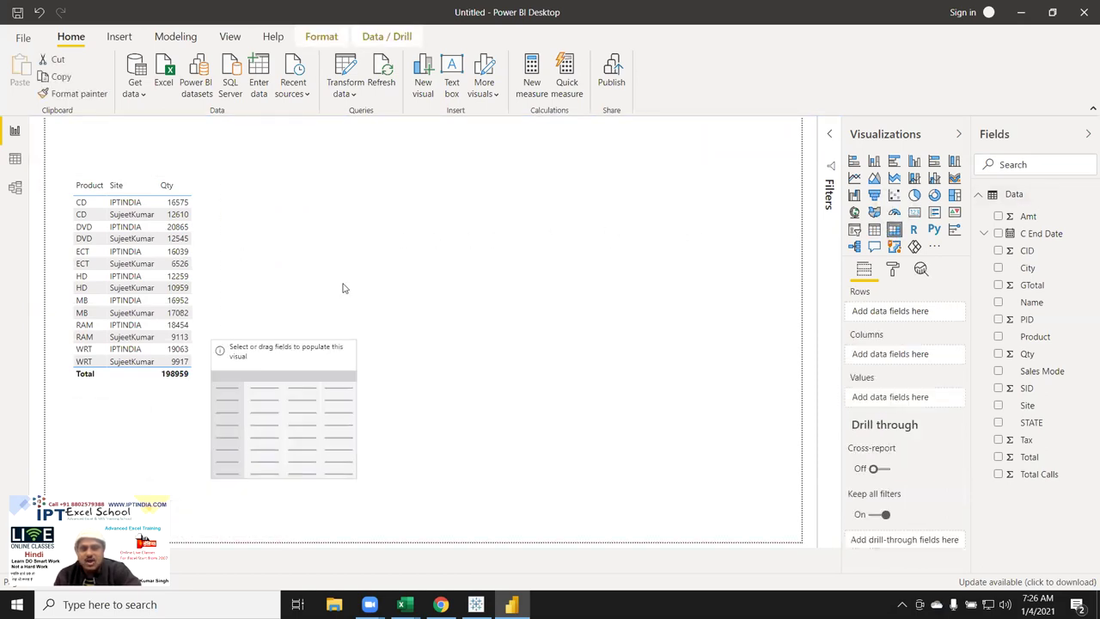
{"action": "left_click_drag", "start_coordinate": [499, 367], "coordinate": [498, 367]}
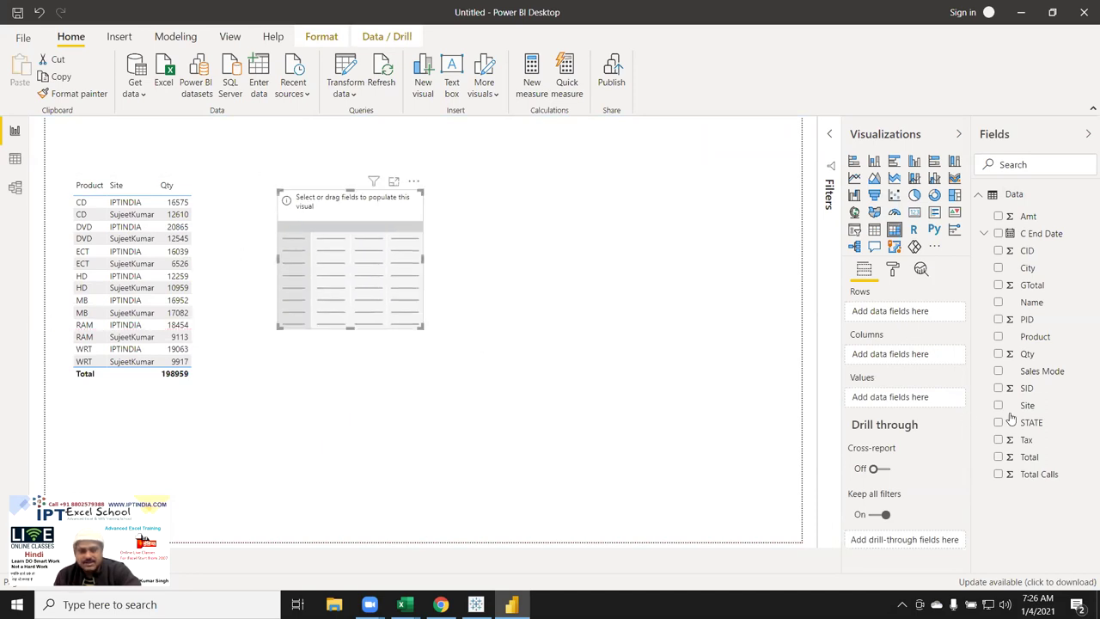
{"action": "left_click_drag", "start_coordinate": [1036, 337], "coordinate": [369, 275]}
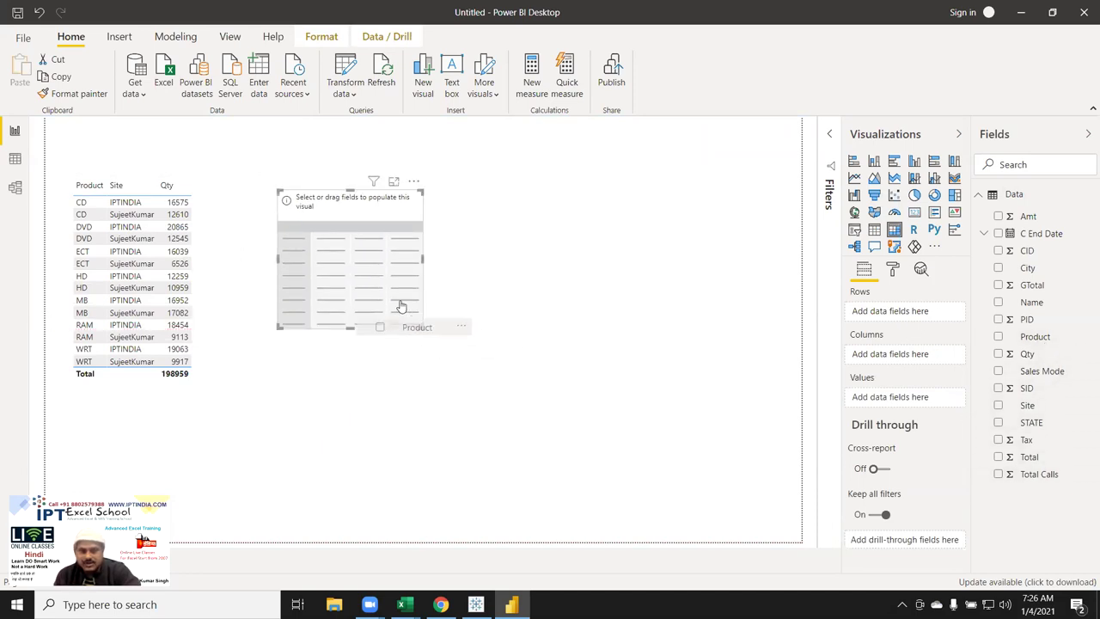
{"action": "left_click_drag", "start_coordinate": [1027, 353], "coordinate": [369, 275]}
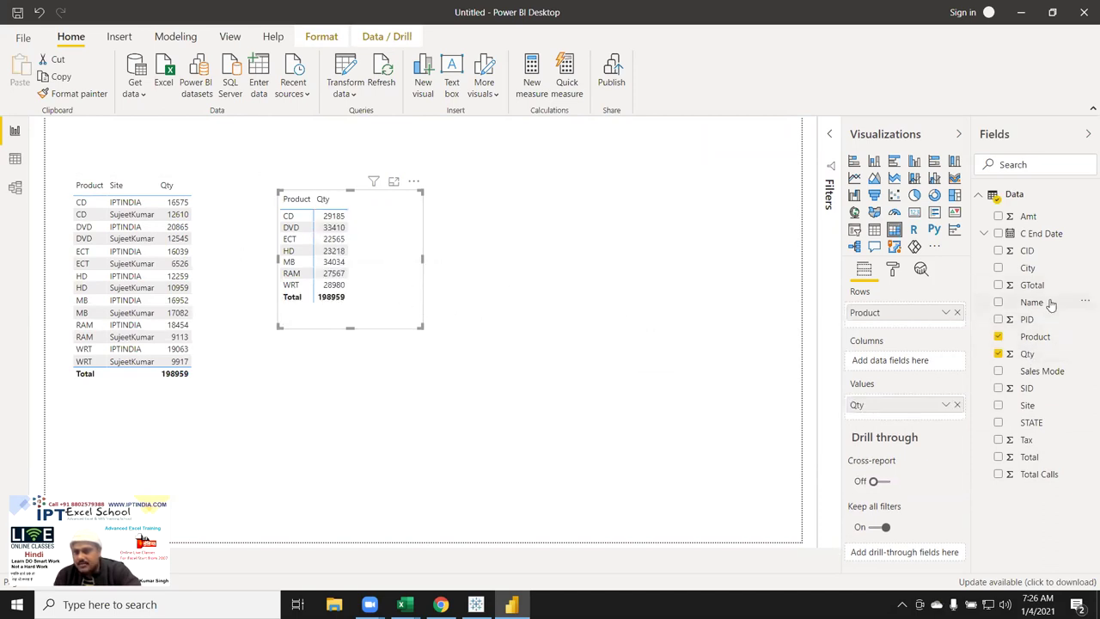
{"action": "mouse_move", "coordinate": [1045, 371]}
{"action": "left_mouse_down"}
{"action": "mouse_move", "coordinate": [397, 211]}
{"action": "mouse_move", "coordinate": [455, 262]}
{"action": "left_mouse_up"}
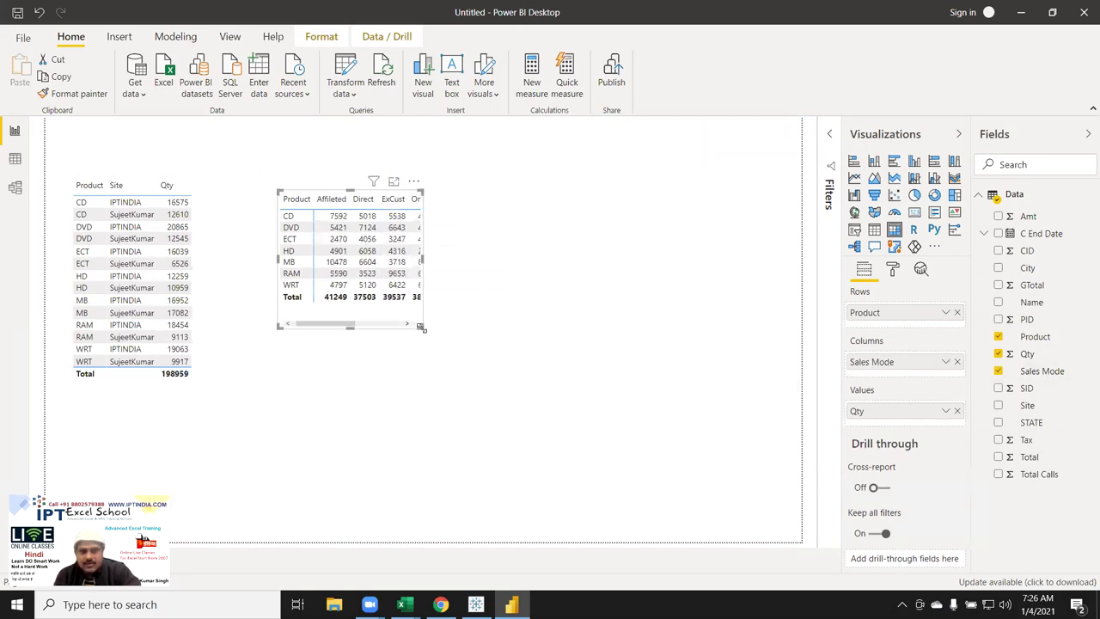
{"action": "left_click_drag", "start_coordinate": [420, 328], "coordinate": [524, 360]}
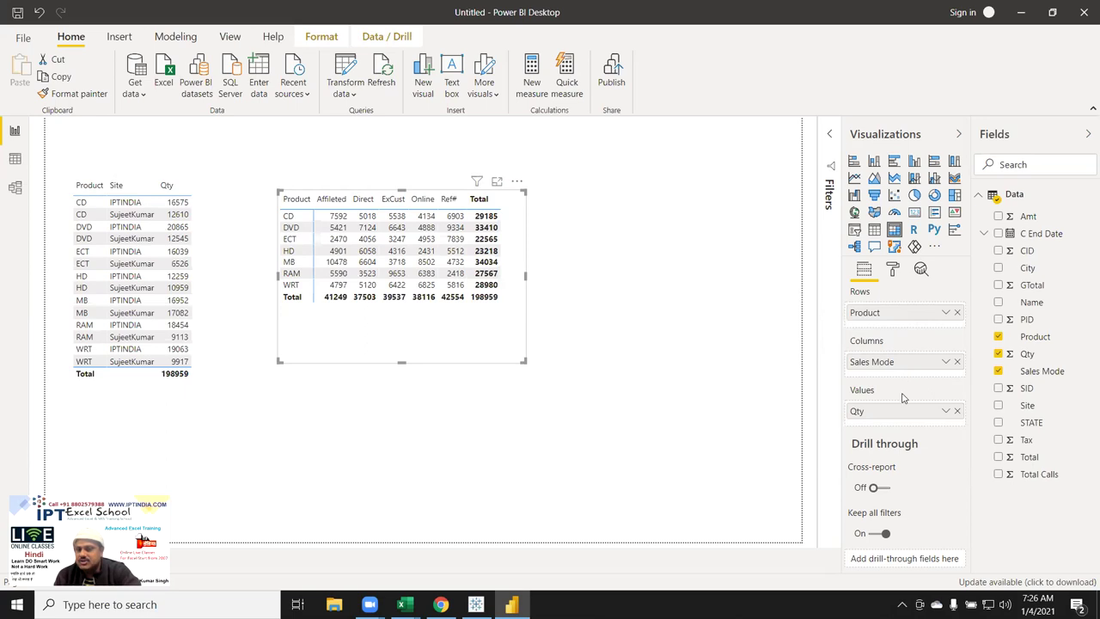
Pivot the matrix to Sales Mode rows and Product columns, widening it to reveal Total.
{"action": "left_click_drag", "start_coordinate": [891, 367], "coordinate": [888, 326]}
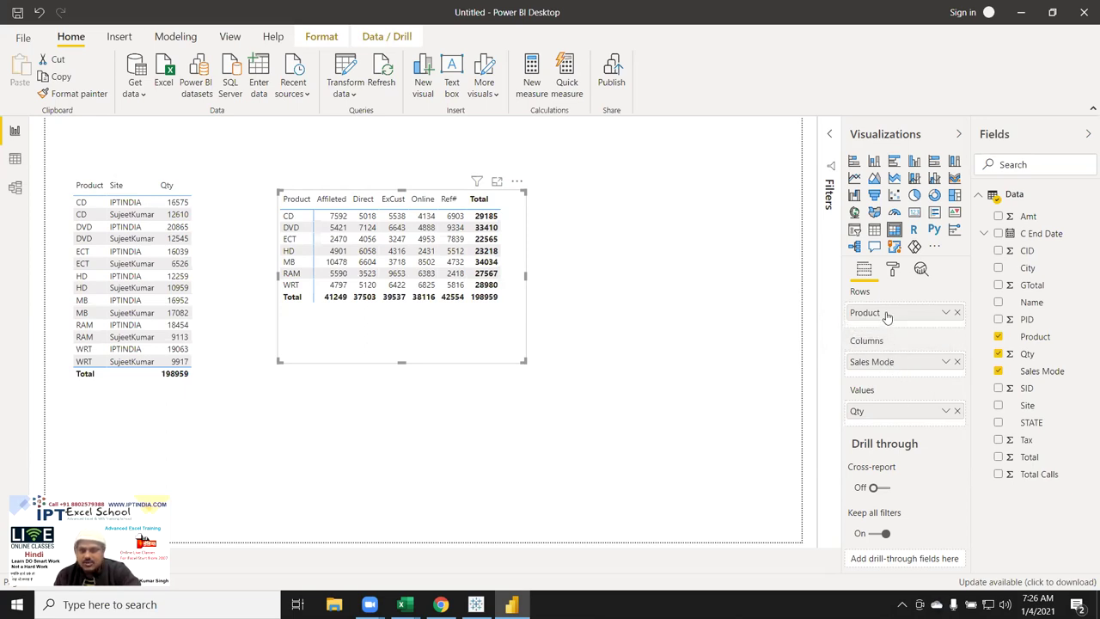
{"action": "mouse_move", "coordinate": [887, 318]}
{"action": "left_mouse_down"}
{"action": "mouse_move", "coordinate": [894, 376]}
{"action": "mouse_move", "coordinate": [900, 320]}
{"action": "left_mouse_up"}
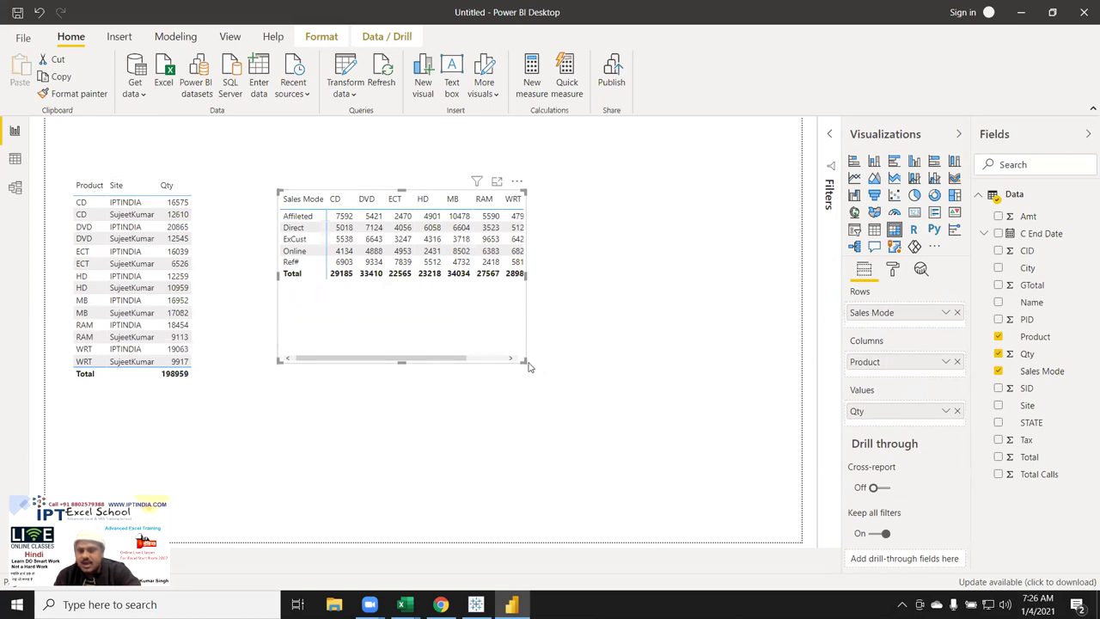
{"action": "mouse_move", "coordinate": [524, 362]}
{"action": "left_mouse_down"}
{"action": "mouse_move", "coordinate": [582, 361]}
{"action": "mouse_move", "coordinate": [594, 346]}
{"action": "left_mouse_up"}
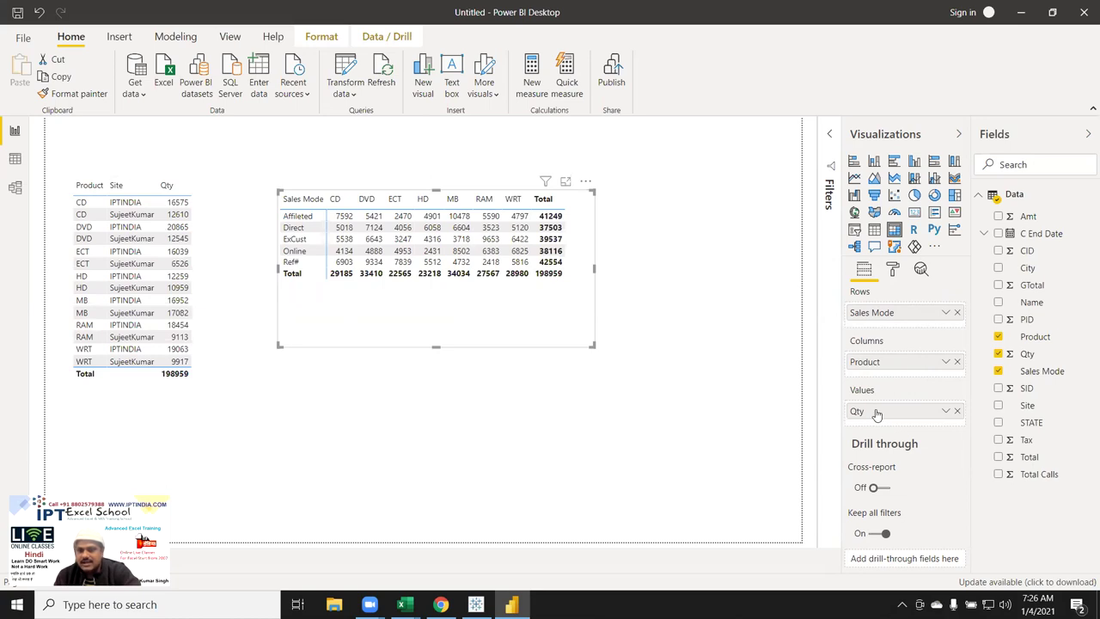
{"action": "mouse_move", "coordinate": [1032, 302]}
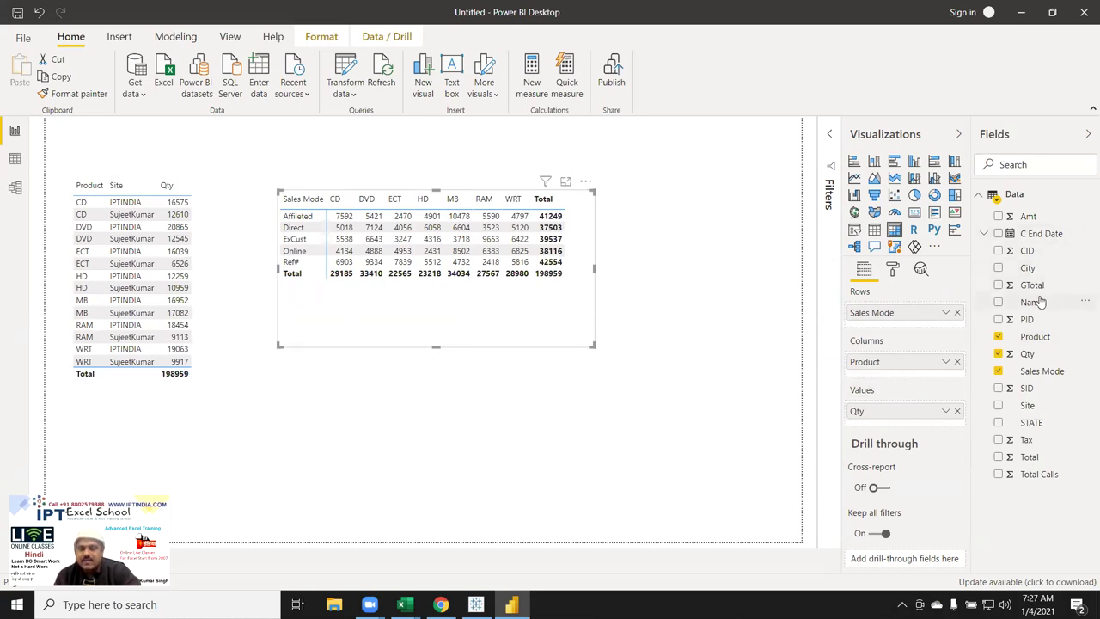
Replace Qty in the matrix values with Count of Name, giving Affiliated 780 and total 3913.
{"action": "left_click", "coordinate": [956, 411]}
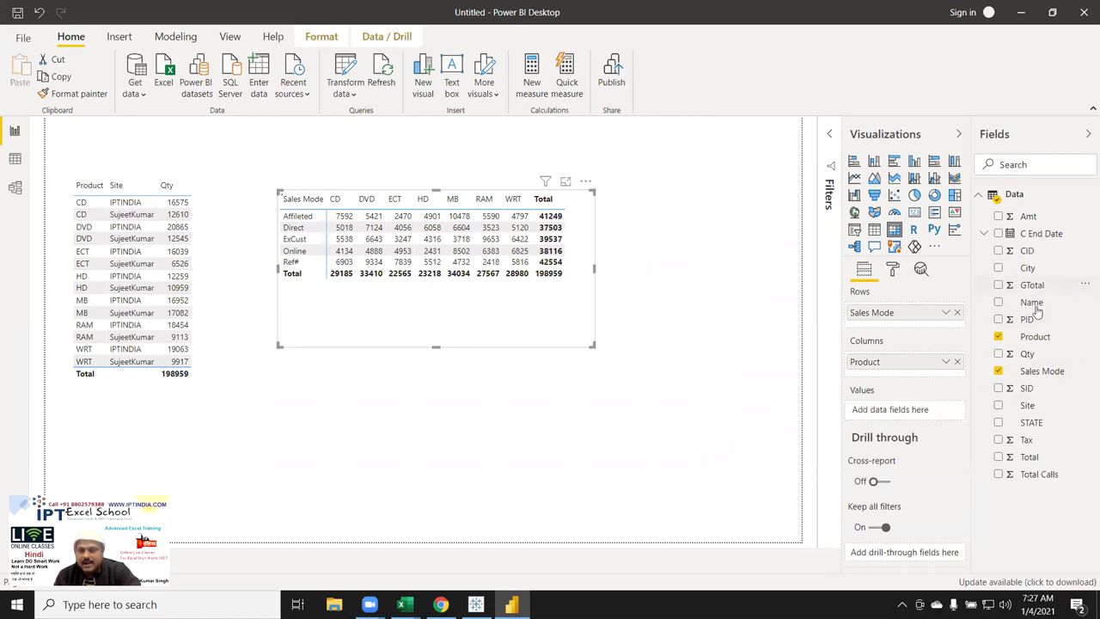
{"action": "left_click_drag", "start_coordinate": [1042, 371], "coordinate": [913, 416]}
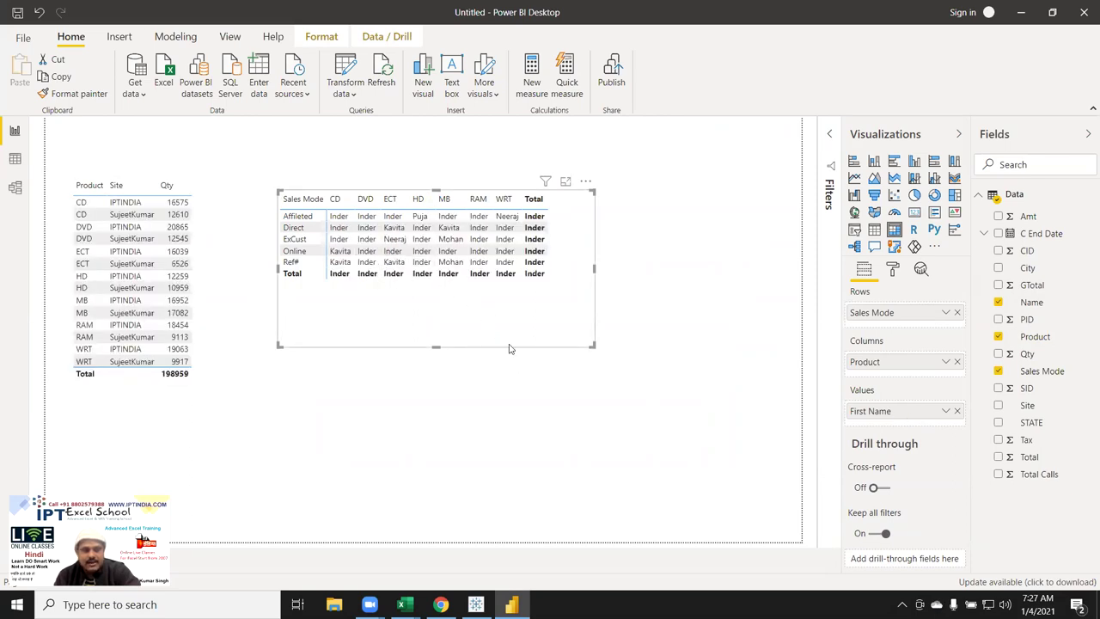
{"action": "left_click", "coordinate": [944, 414]}
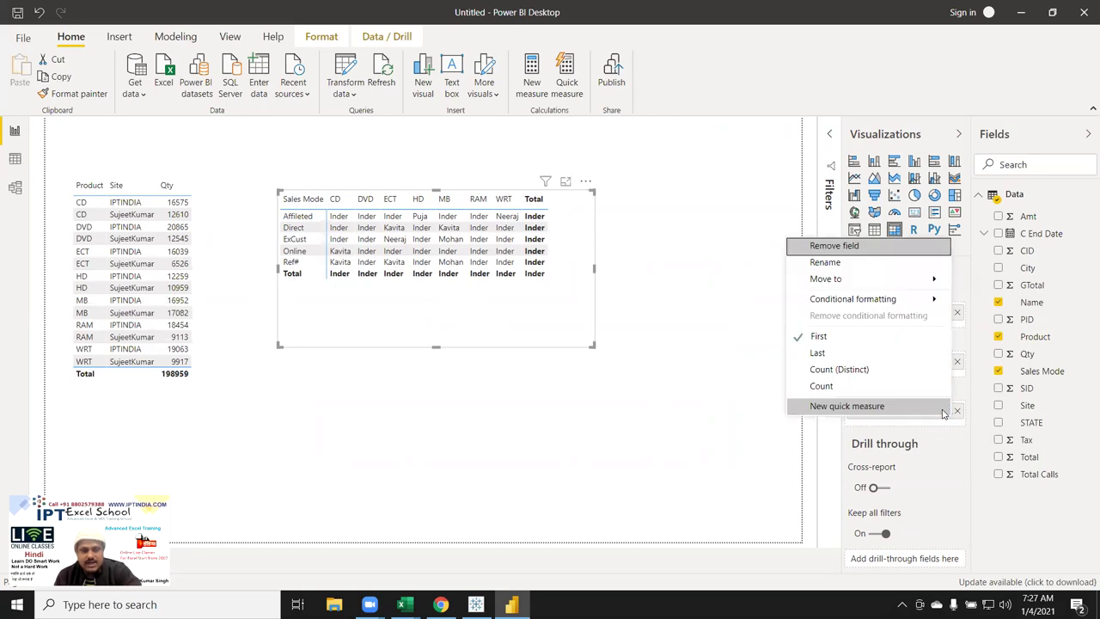
{"action": "left_click", "coordinate": [832, 386]}
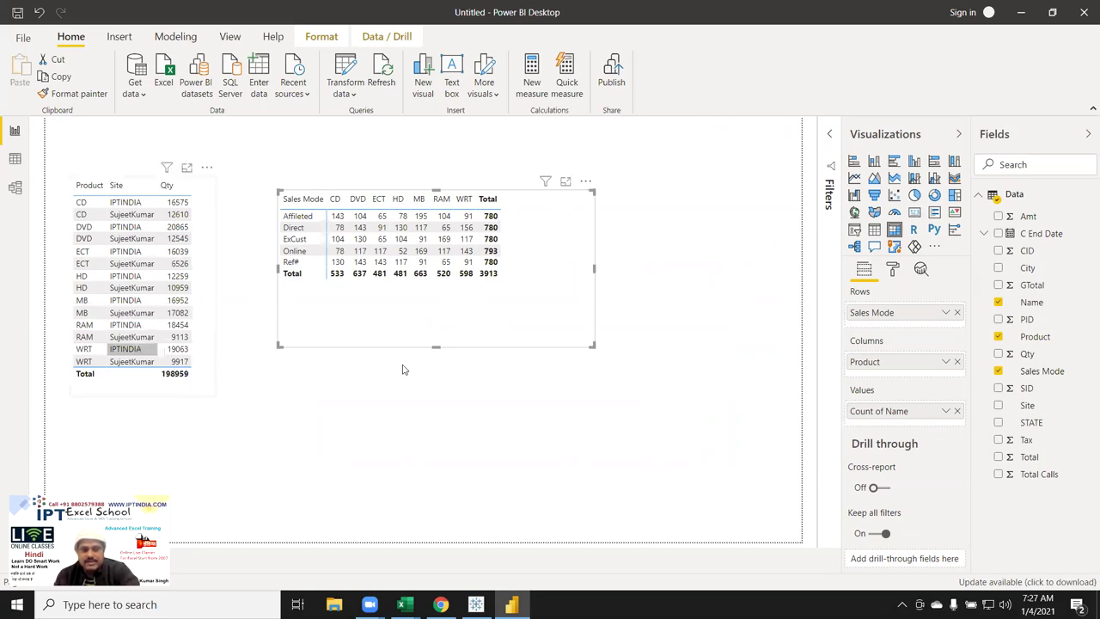
{"action": "left_click", "coordinate": [125, 349]}
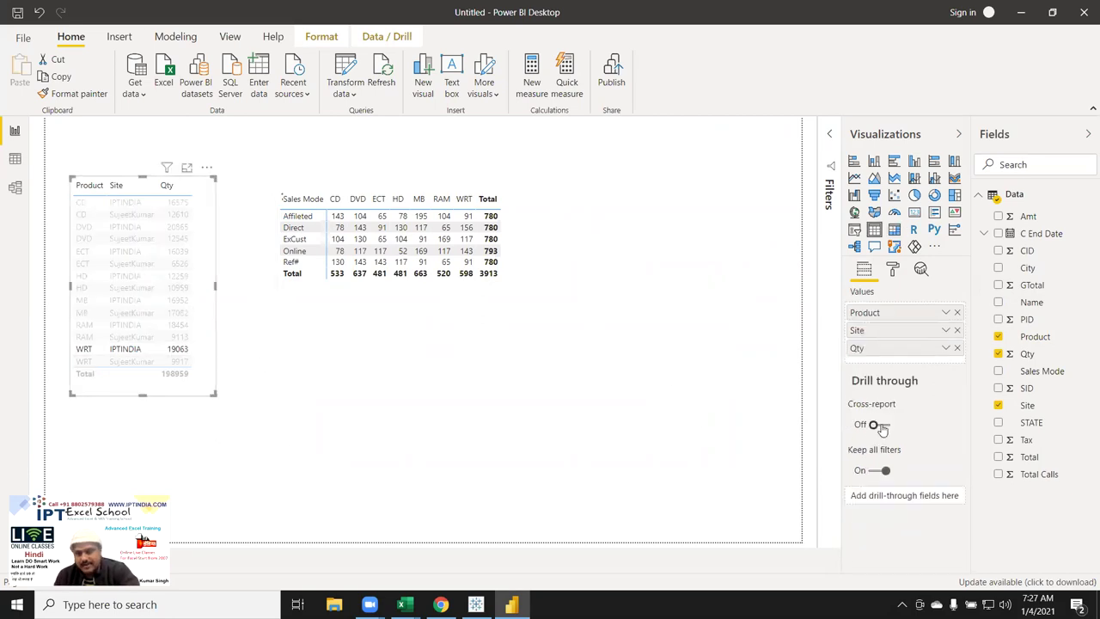
In the left table, replace Qty with a single Name field.
{"action": "left_click", "coordinate": [946, 351]}
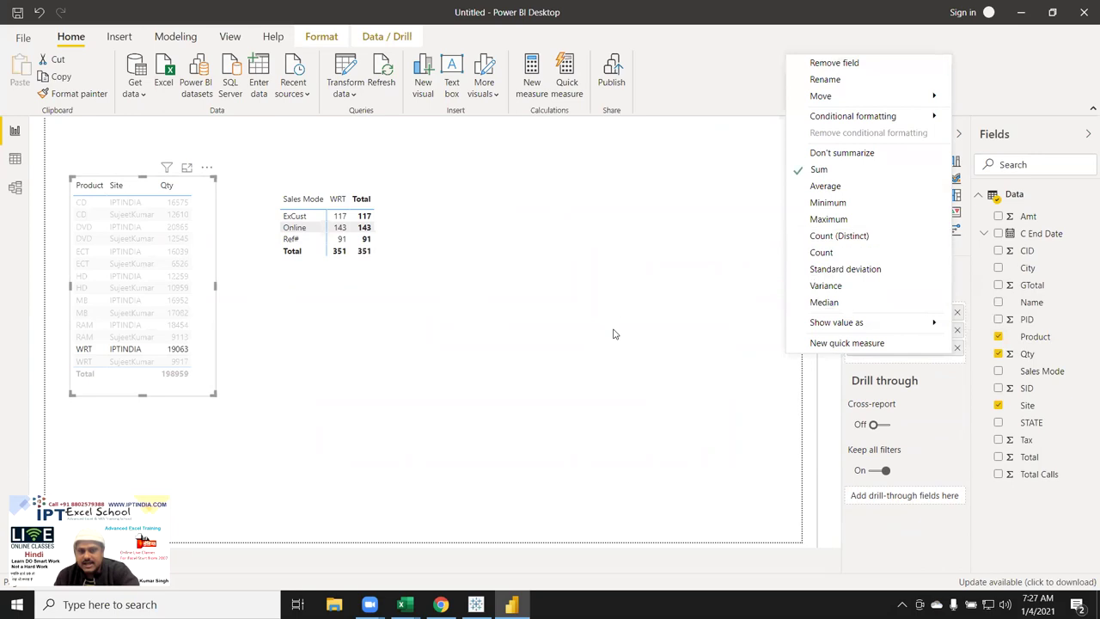
{"action": "left_click", "coordinate": [891, 391]}
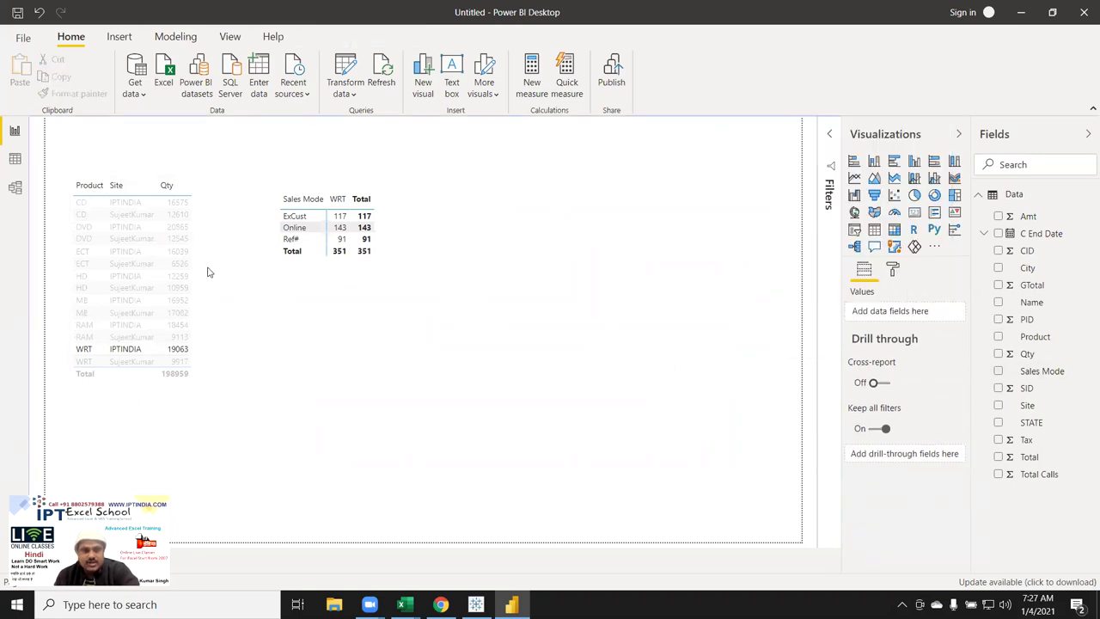
{"action": "left_click", "coordinate": [365, 331]}
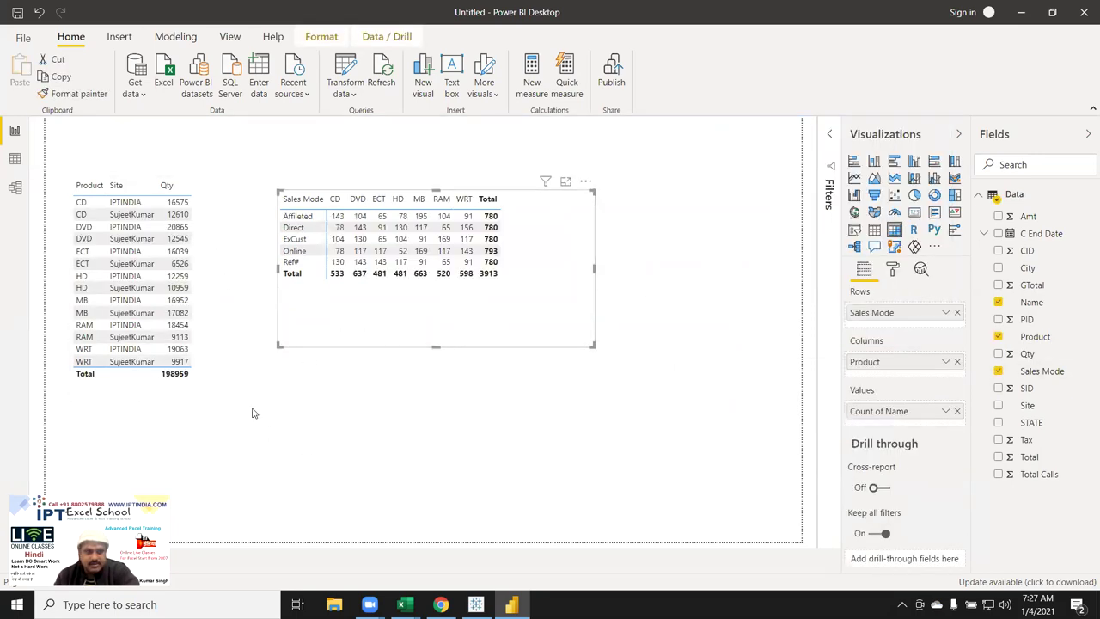
{"action": "left_click", "coordinate": [206, 359]}
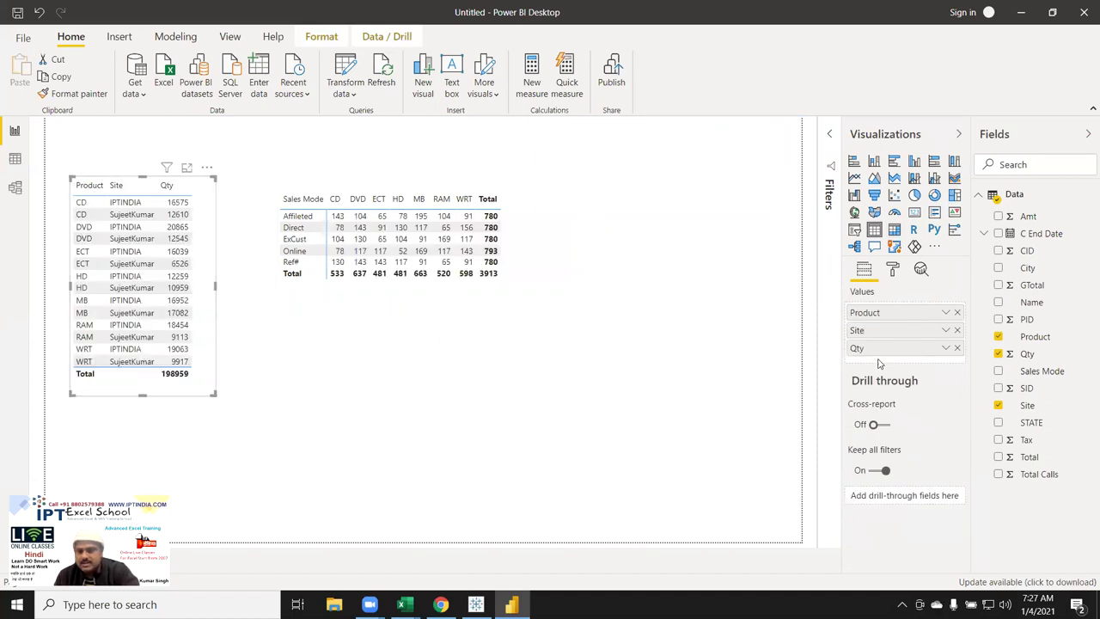
{"action": "left_click", "coordinate": [956, 348]}
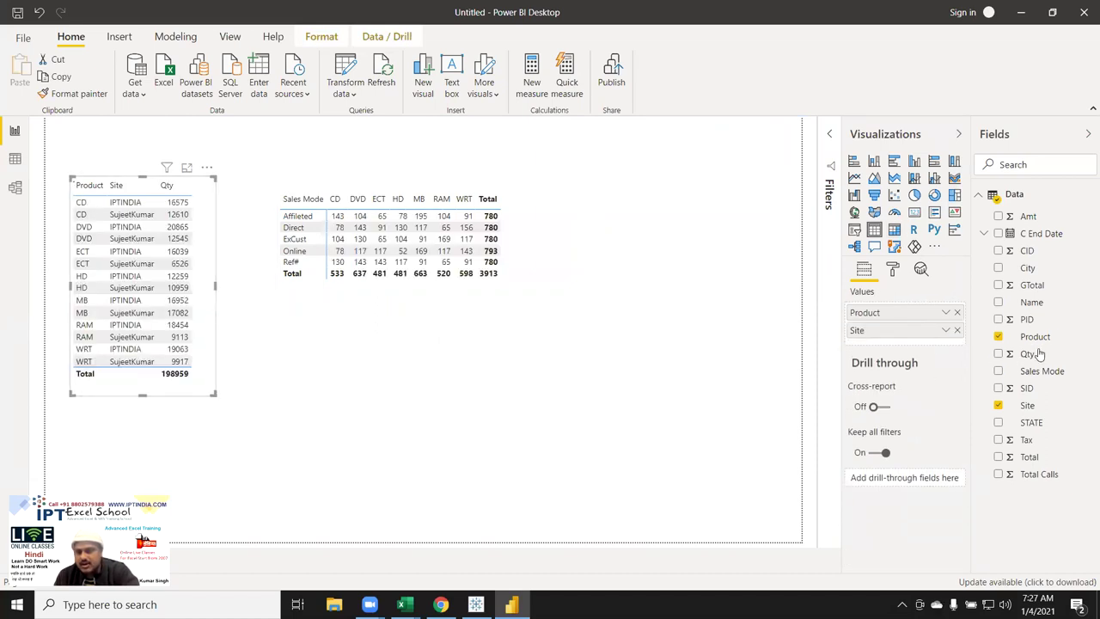
{"action": "left_click_drag", "start_coordinate": [1042, 303], "coordinate": [914, 349]}
{"action": "mouse_move", "coordinate": [1032, 302]}
{"action": "left_mouse_down"}
{"action": "mouse_move", "coordinate": [897, 349]}
{"action": "mouse_move", "coordinate": [1036, 311]}
{"action": "mouse_move", "coordinate": [903, 344]}
{"action": "left_mouse_up"}
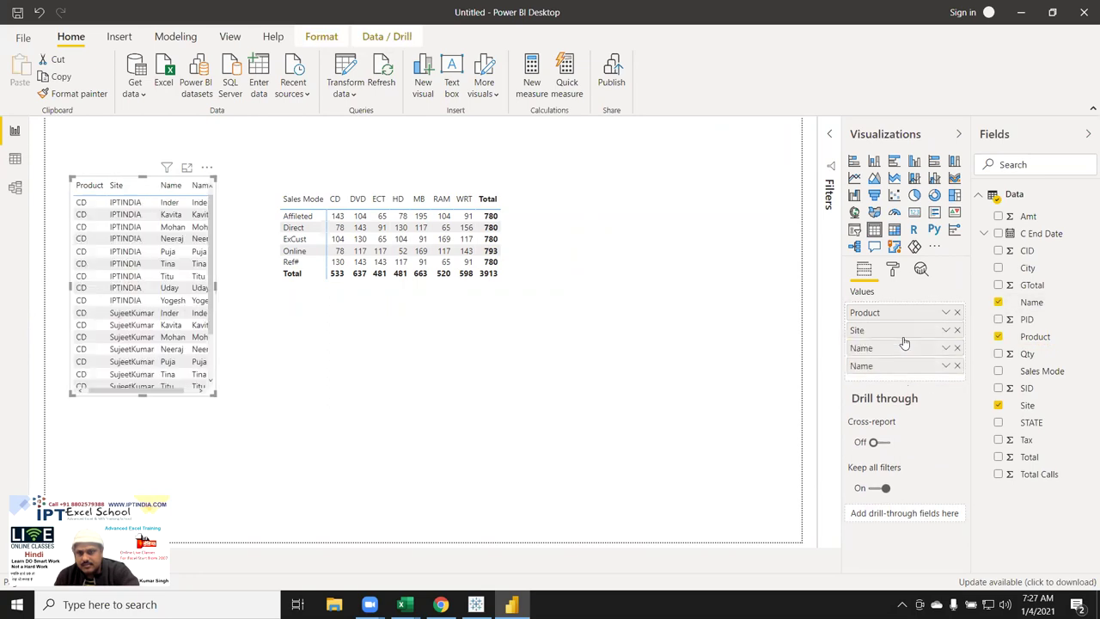
{"action": "left_click", "coordinate": [958, 366]}
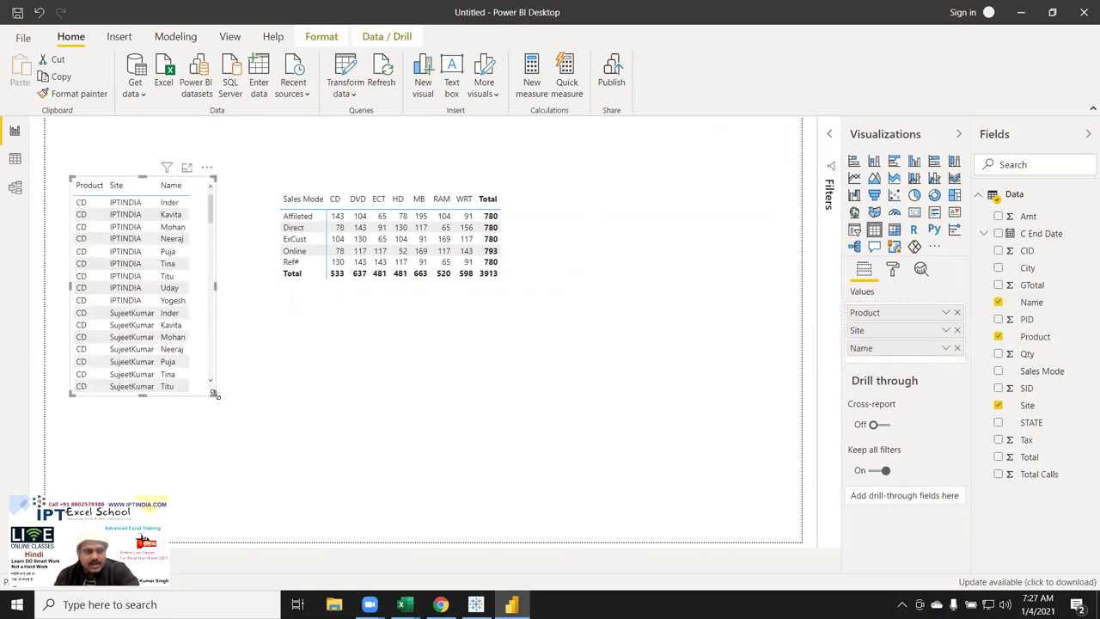
Resize the table and set Name to Count, totalling 3913 per Product and Site.
{"action": "left_click_drag", "start_coordinate": [212, 211], "coordinate": [193, 384]}
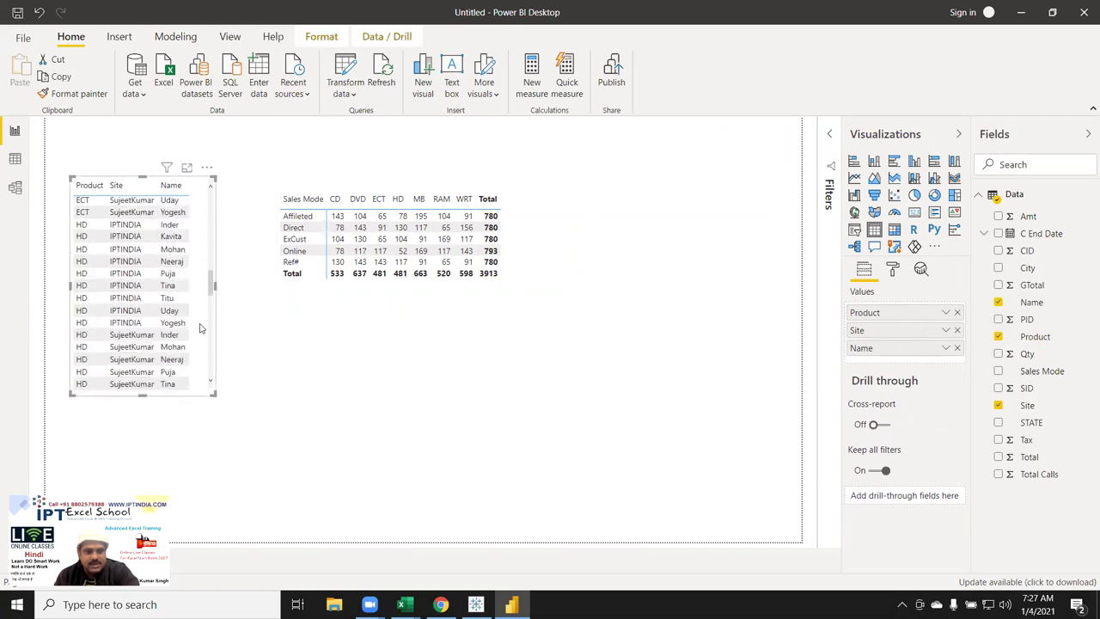
{"action": "scroll", "coordinate": [193, 384], "scroll_direction": "up", "scroll_amount": 5}
{"action": "scroll", "coordinate": [193, 385], "scroll_direction": "up", "scroll_amount": 5}
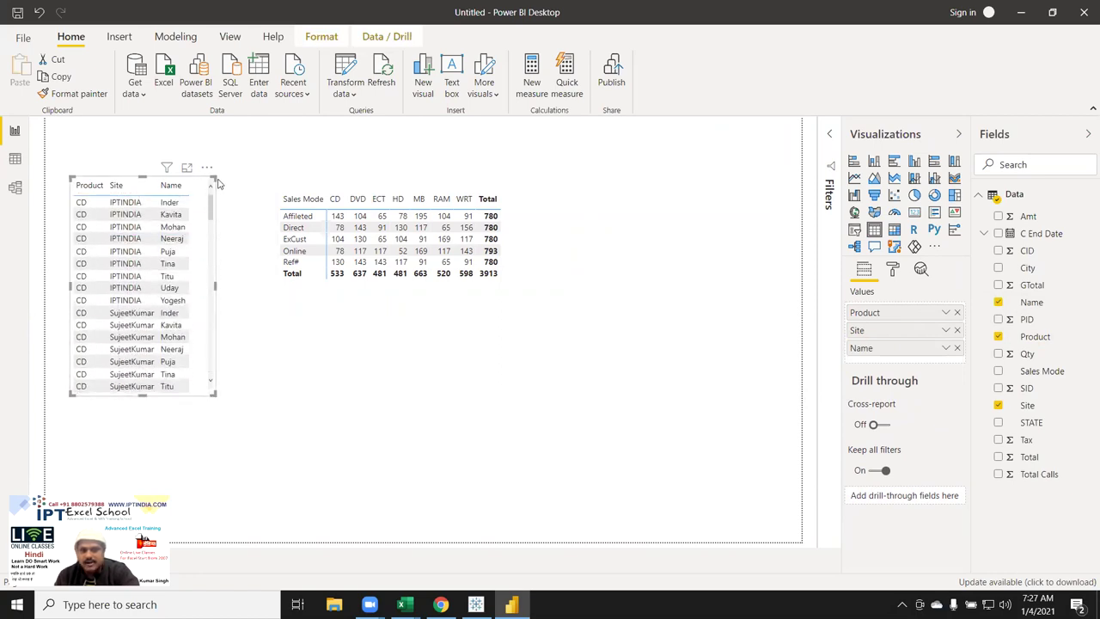
{"action": "left_click", "coordinate": [946, 350]}
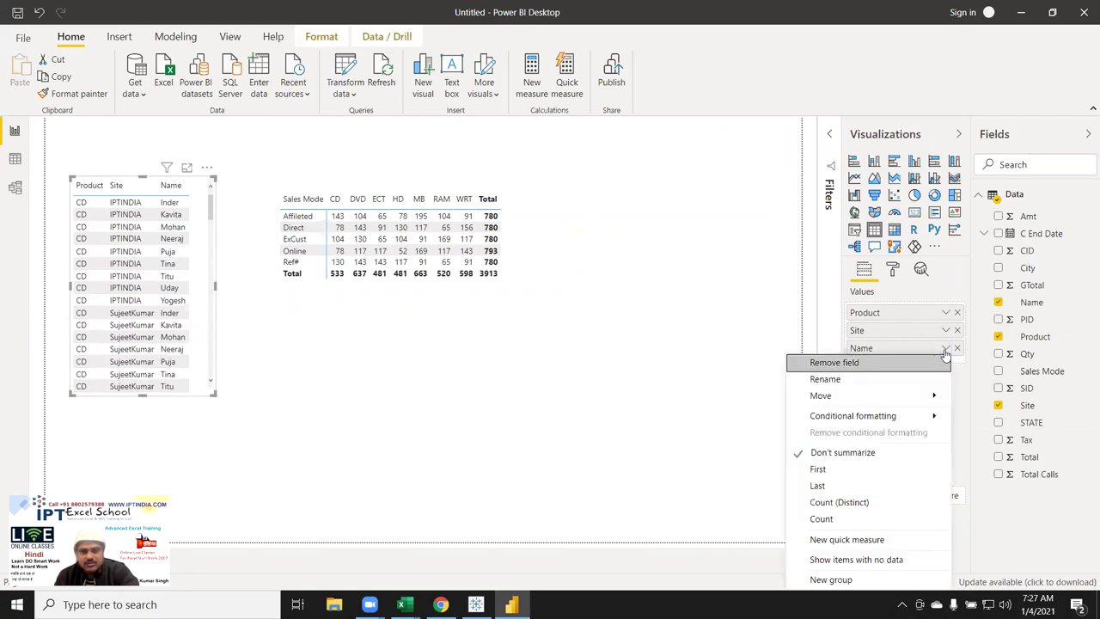
{"action": "left_click", "coordinate": [822, 519]}
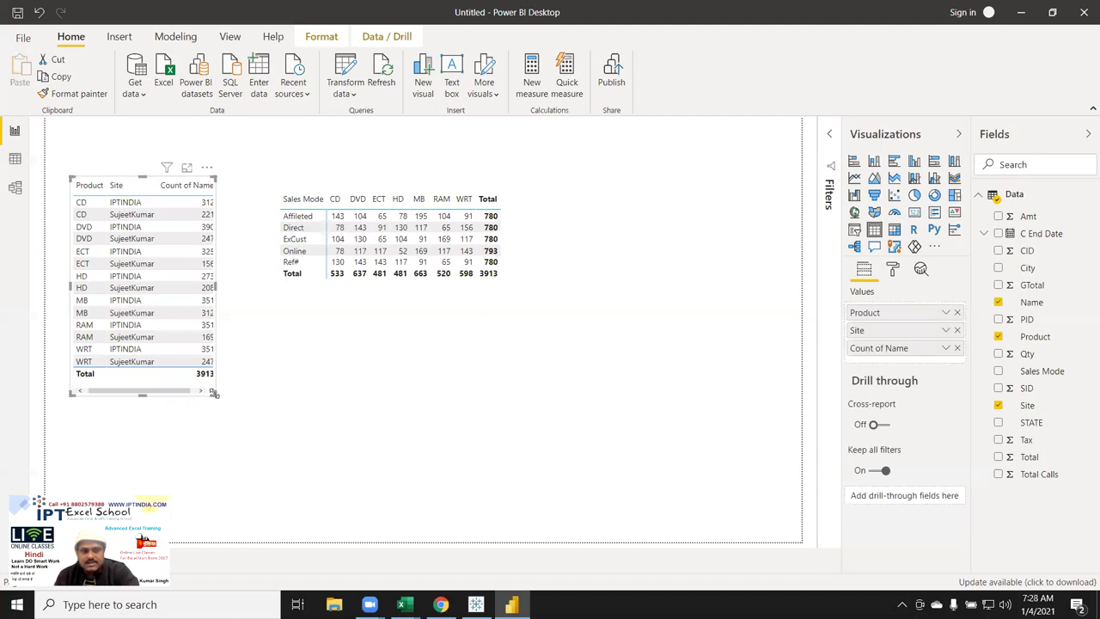
Review the left table's Count of Name field options without changing anything.
{"action": "left_click_drag", "start_coordinate": [215, 391], "coordinate": [227, 388]}
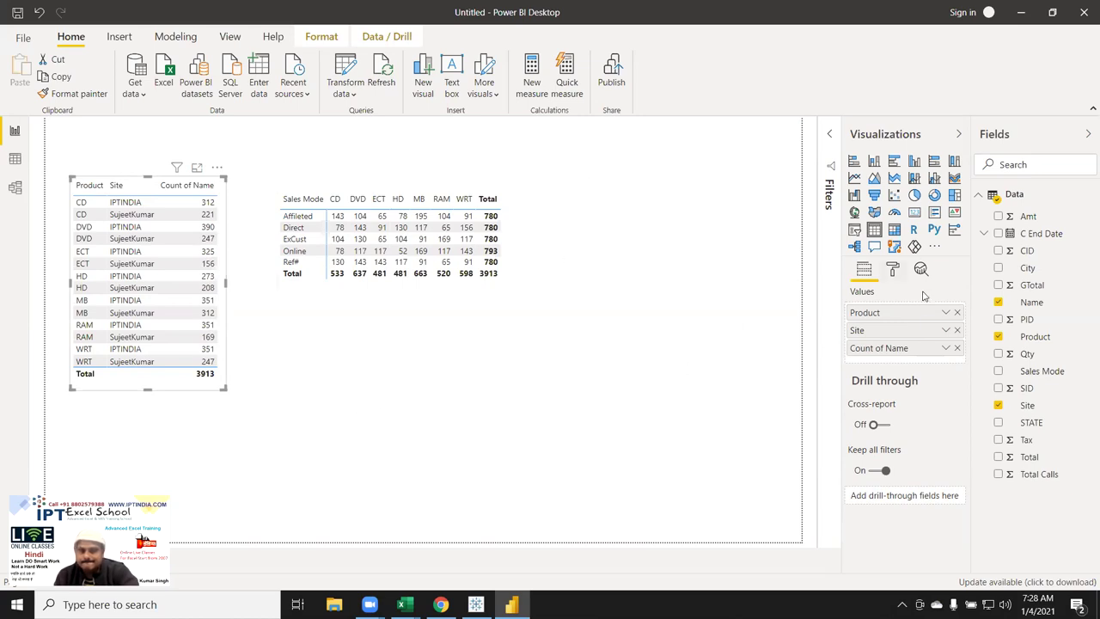
{"action": "left_click", "coordinate": [945, 348]}
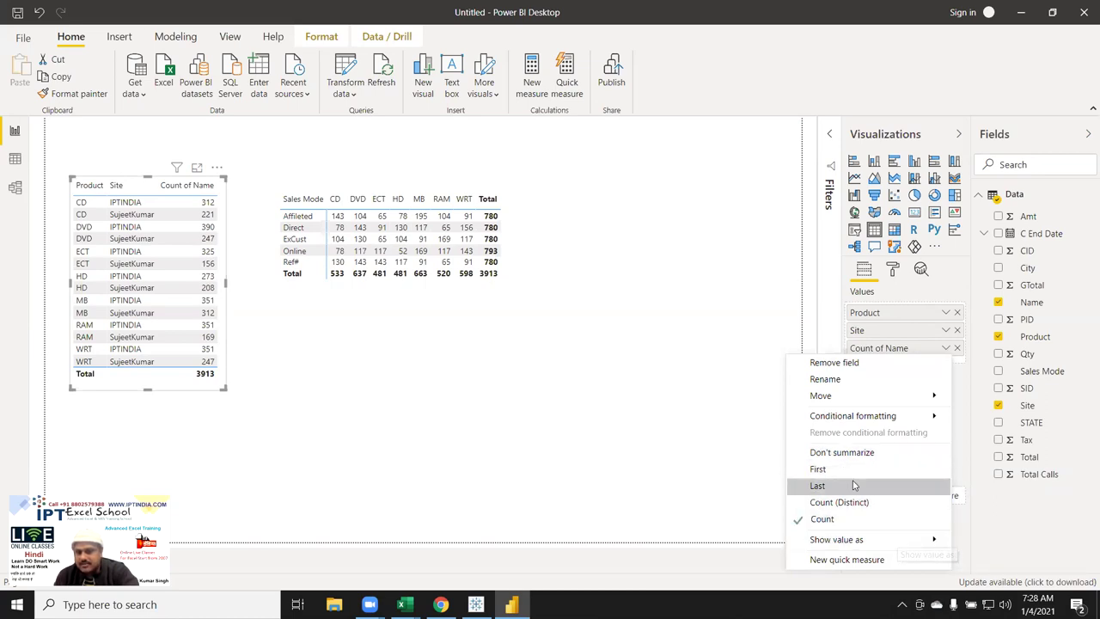
{"action": "mouse_move", "coordinate": [852, 416]}
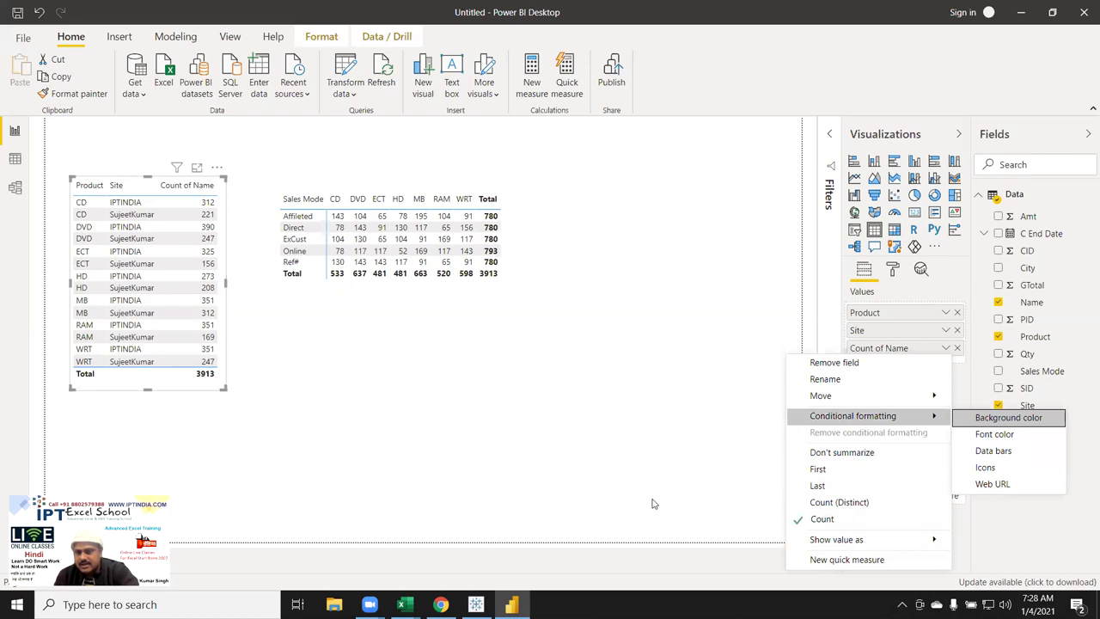
{"action": "left_click", "coordinate": [679, 409]}
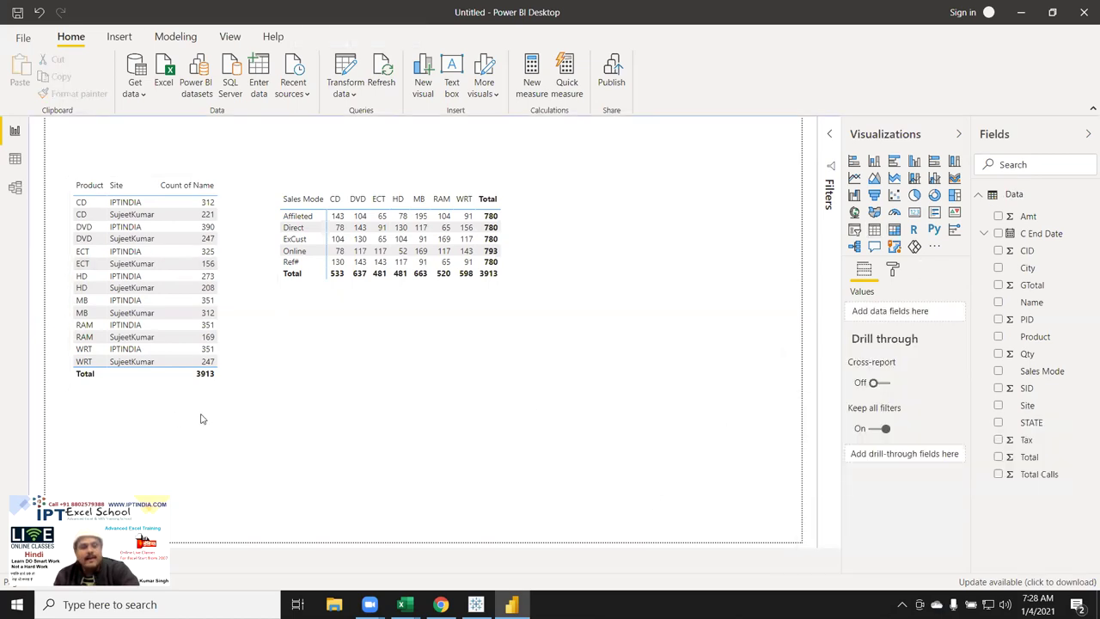
{"action": "left_click", "coordinate": [171, 388]}
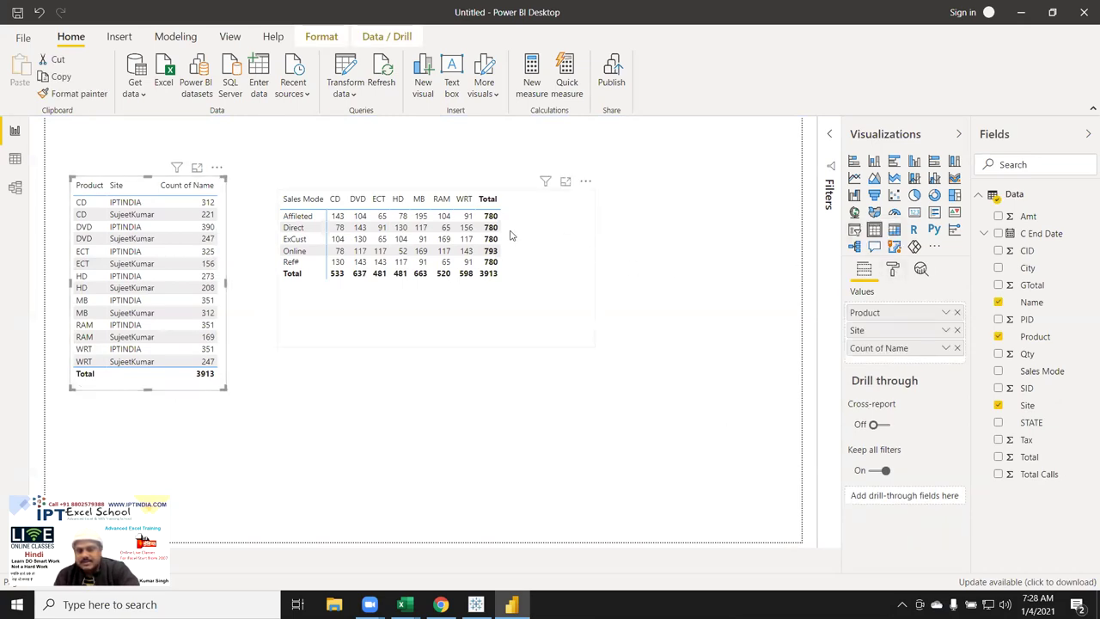
In the matrix, swap Count of Name back to Sum of Qty, totalling 198959.
{"action": "left_click", "coordinate": [471, 243]}
{"action": "left_click", "coordinate": [465, 241]}
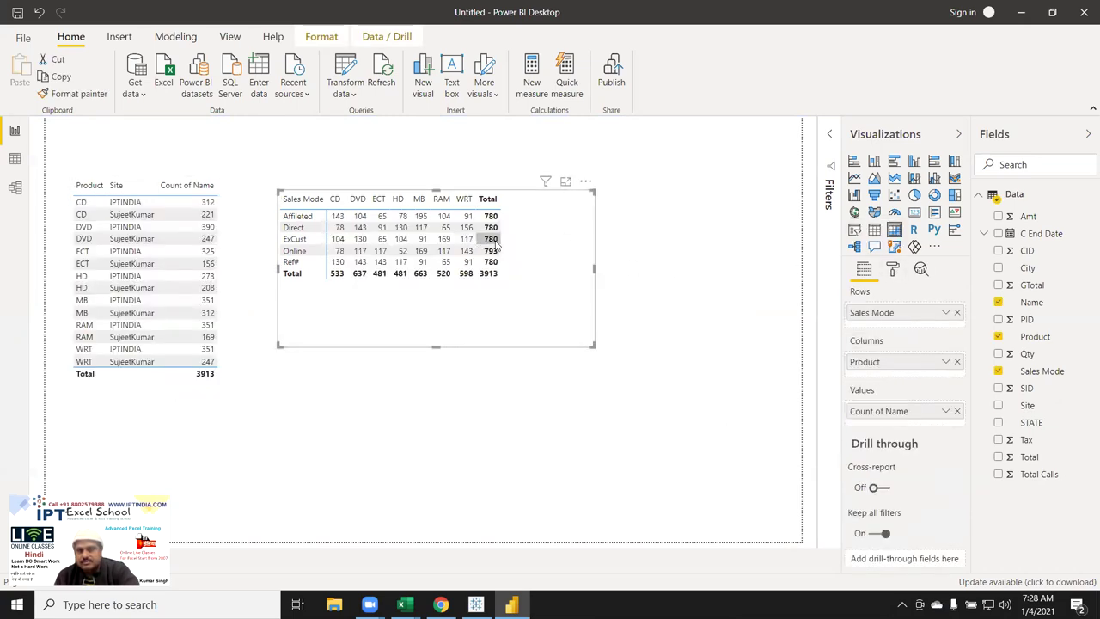
{"action": "left_click", "coordinate": [956, 413]}
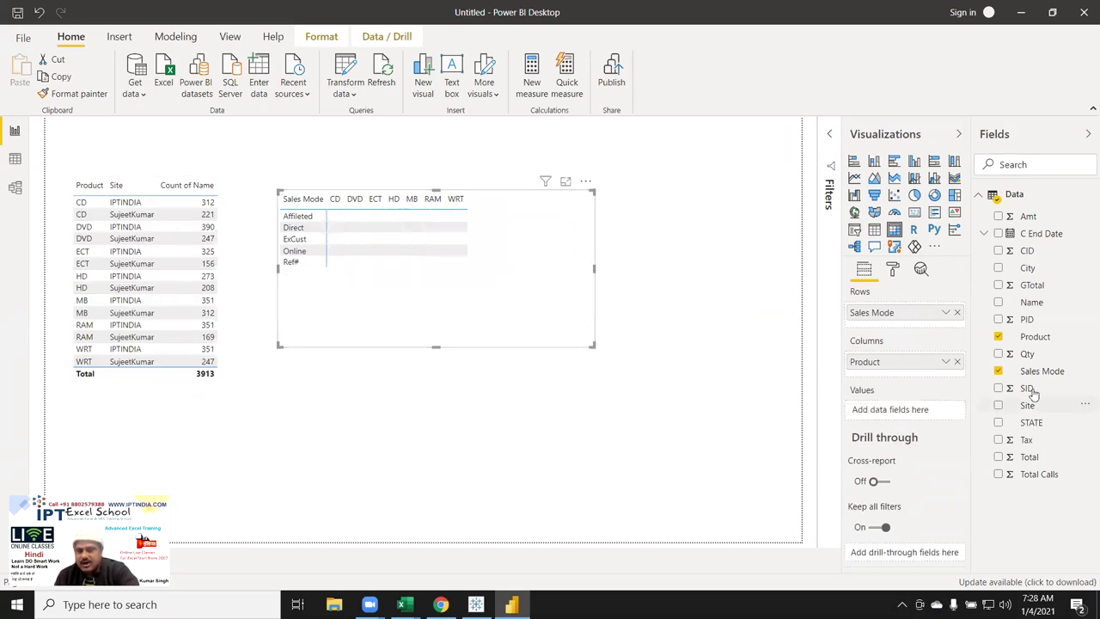
{"action": "left_click_drag", "start_coordinate": [1040, 354], "coordinate": [903, 417]}
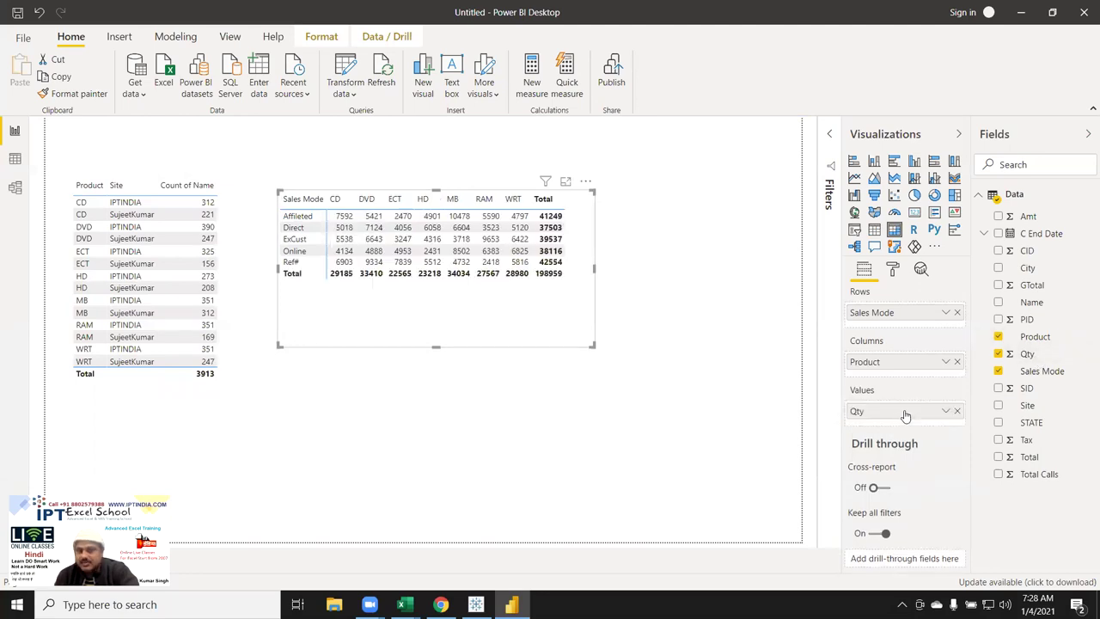
{"action": "left_click", "coordinate": [946, 411]}
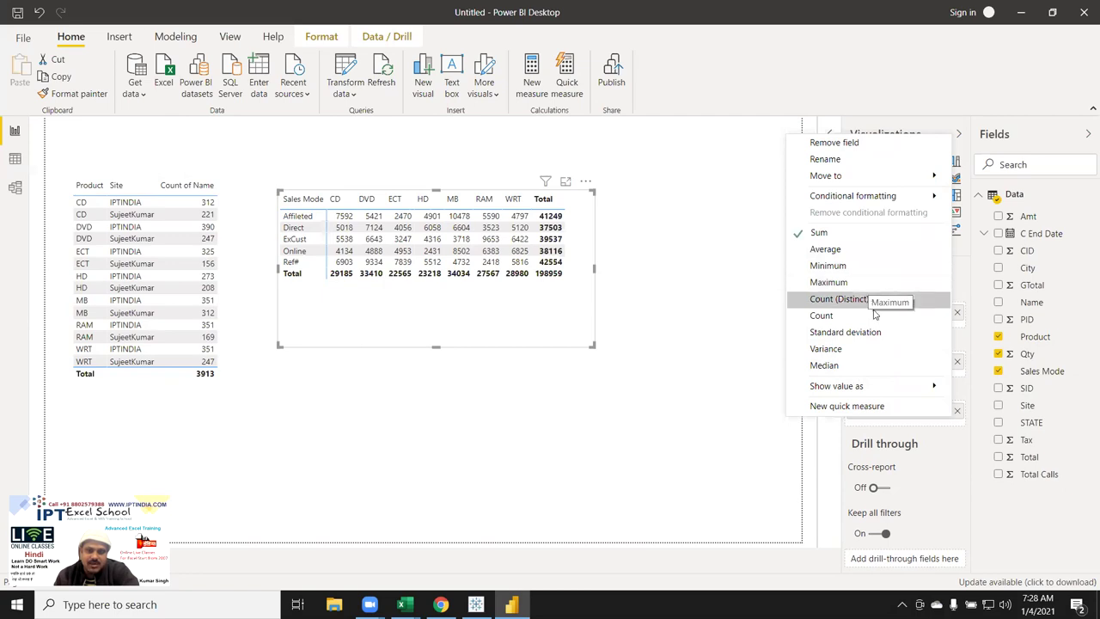
{"action": "mouse_move", "coordinate": [837, 386]}
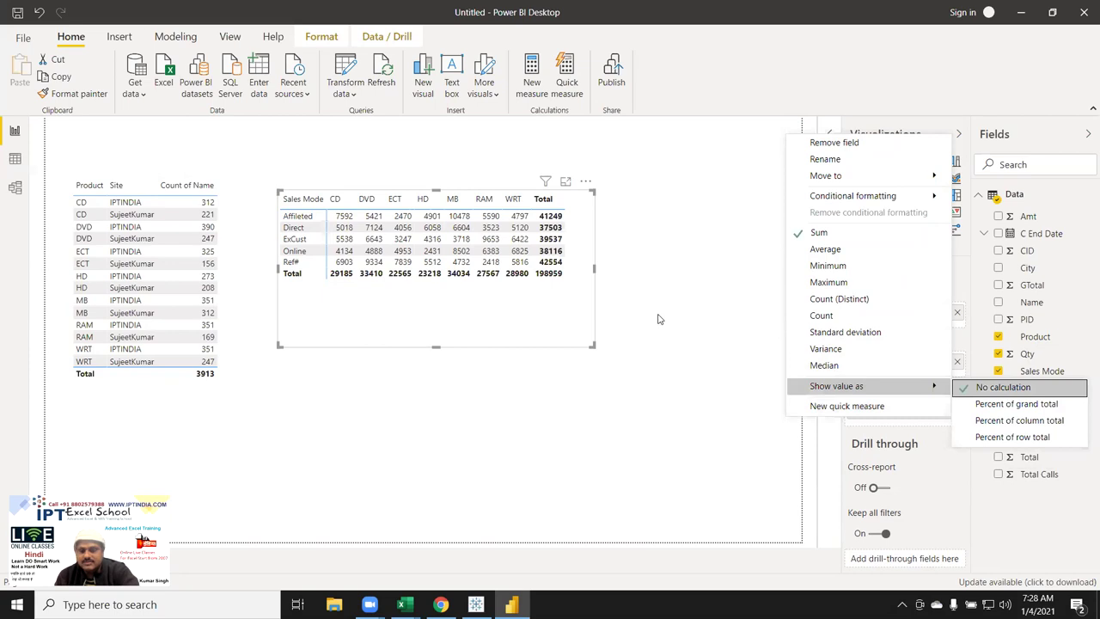
{"action": "left_click", "coordinate": [533, 335]}
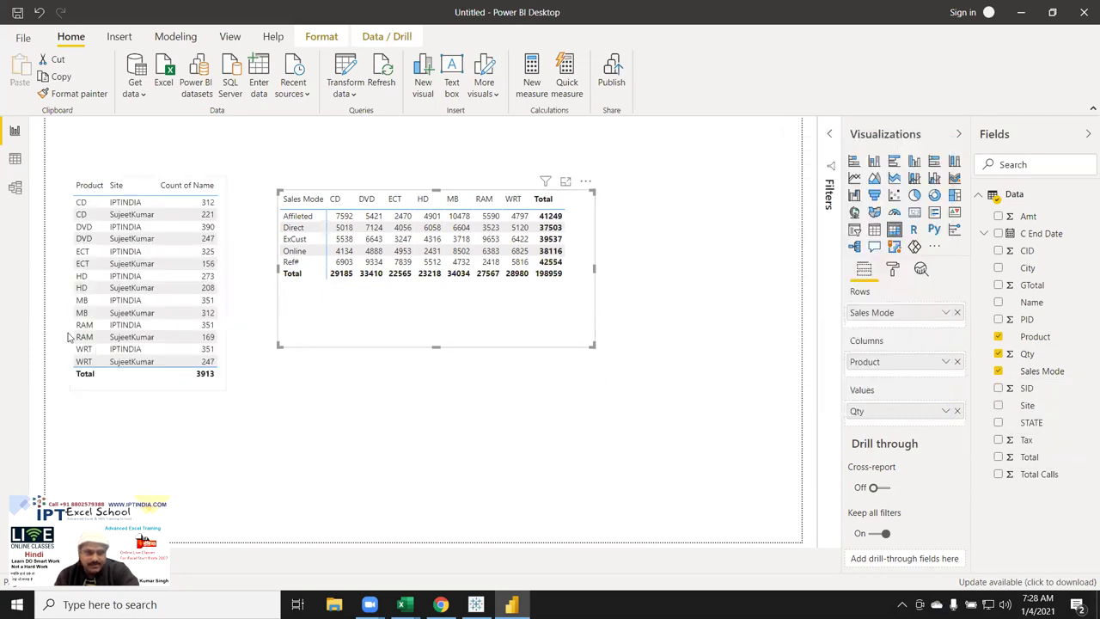
Select the Count of Name table and bring up its Format pane settings.
{"action": "left_click", "coordinate": [199, 398]}
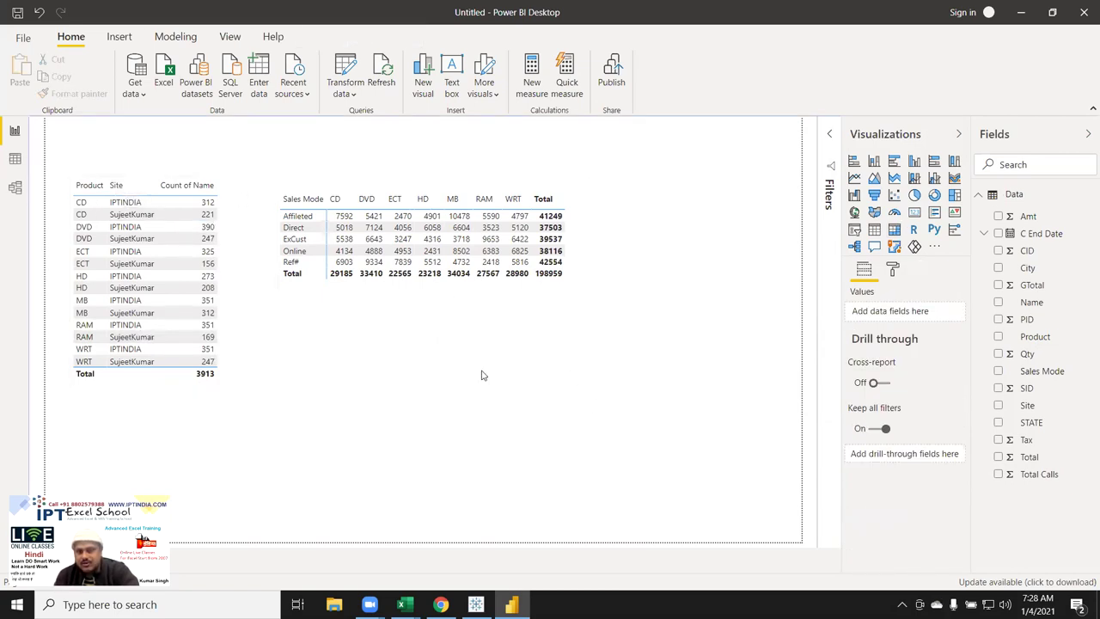
{"action": "left_click", "coordinate": [900, 277]}
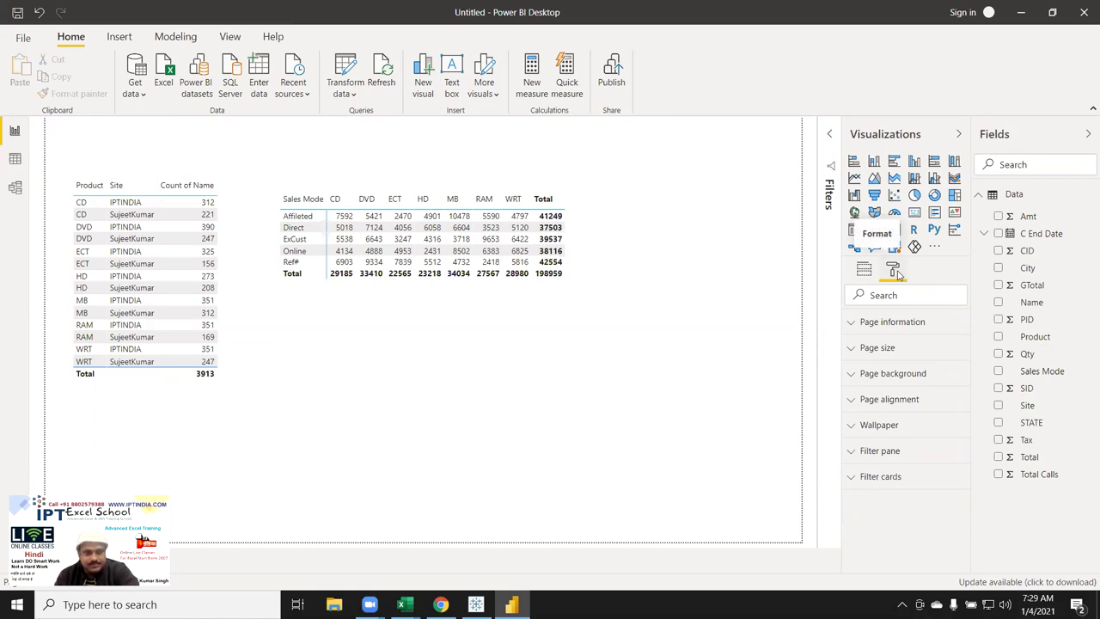
{"action": "mouse_move", "coordinate": [146, 284]}
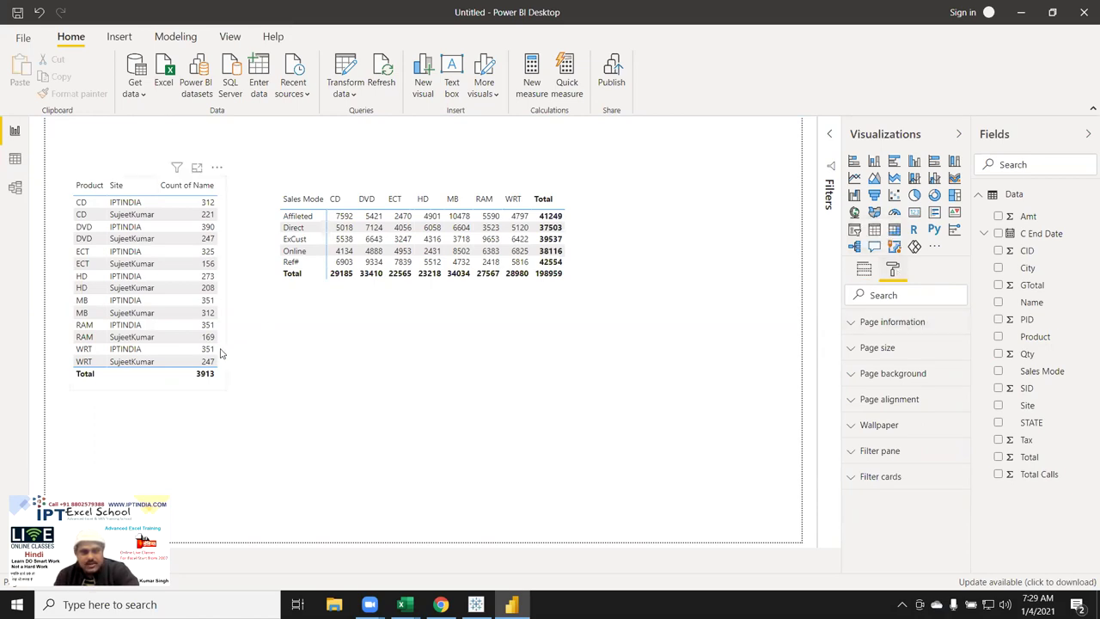
{"action": "left_click", "coordinate": [220, 352]}
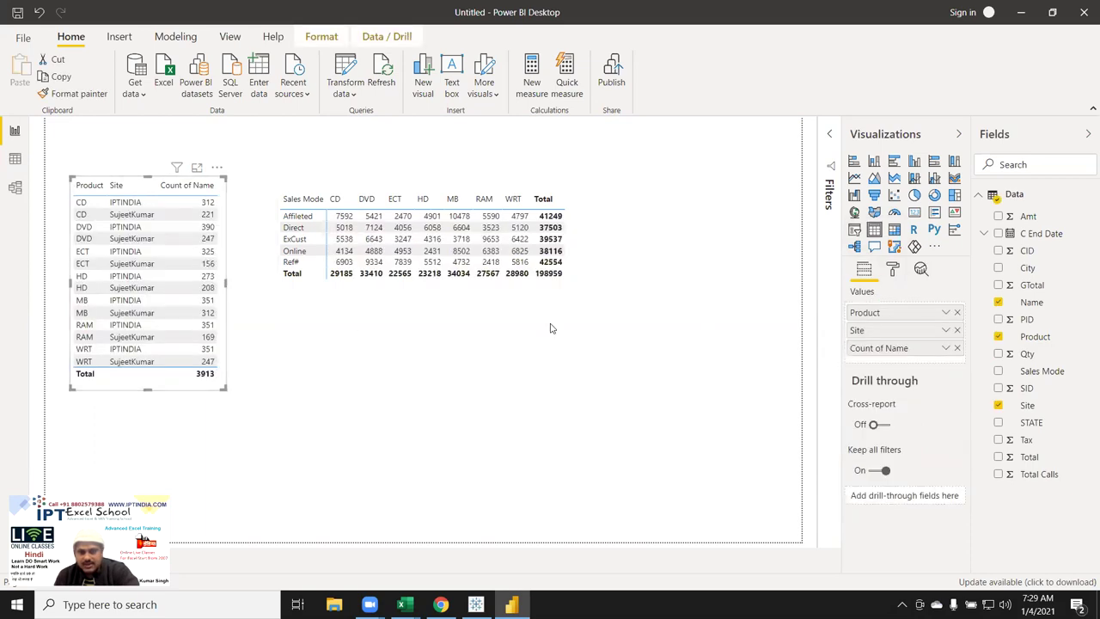
{"action": "left_click", "coordinate": [899, 272]}
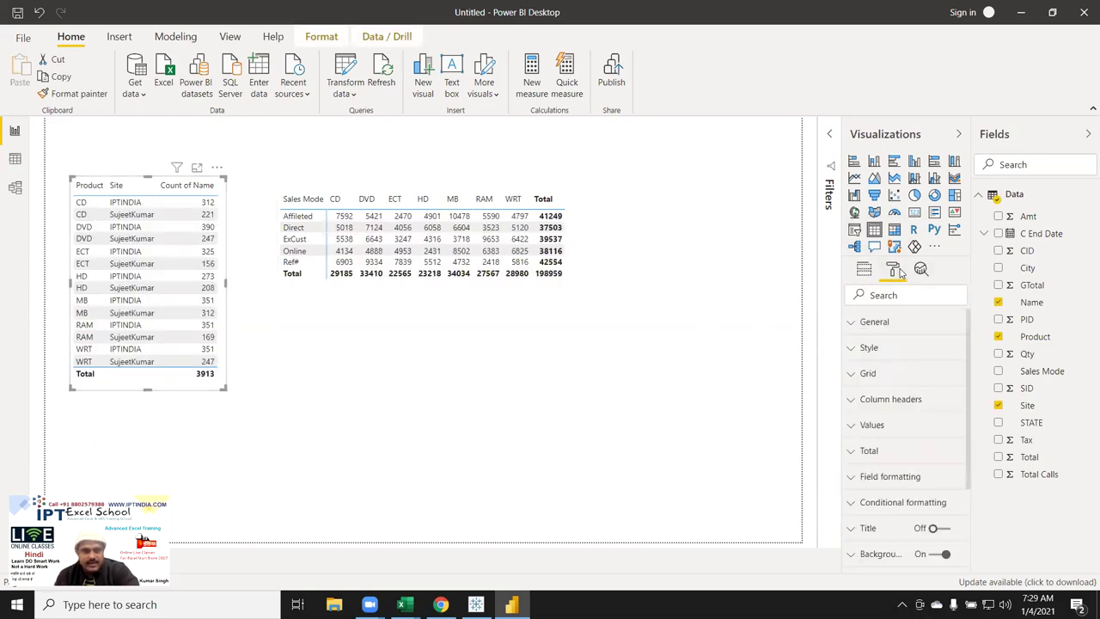
{"action": "left_click", "coordinate": [895, 325]}
{"action": "scroll", "coordinate": [905, 384], "scroll_direction": "down", "scroll_amount": 2}
{"action": "scroll", "coordinate": [898, 378], "scroll_direction": "down", "scroll_amount": 2}
{"action": "scroll", "coordinate": [898, 378], "scroll_direction": "down", "scroll_amount": 1}
{"action": "scroll", "coordinate": [900, 382], "scroll_direction": "up", "scroll_amount": 1}
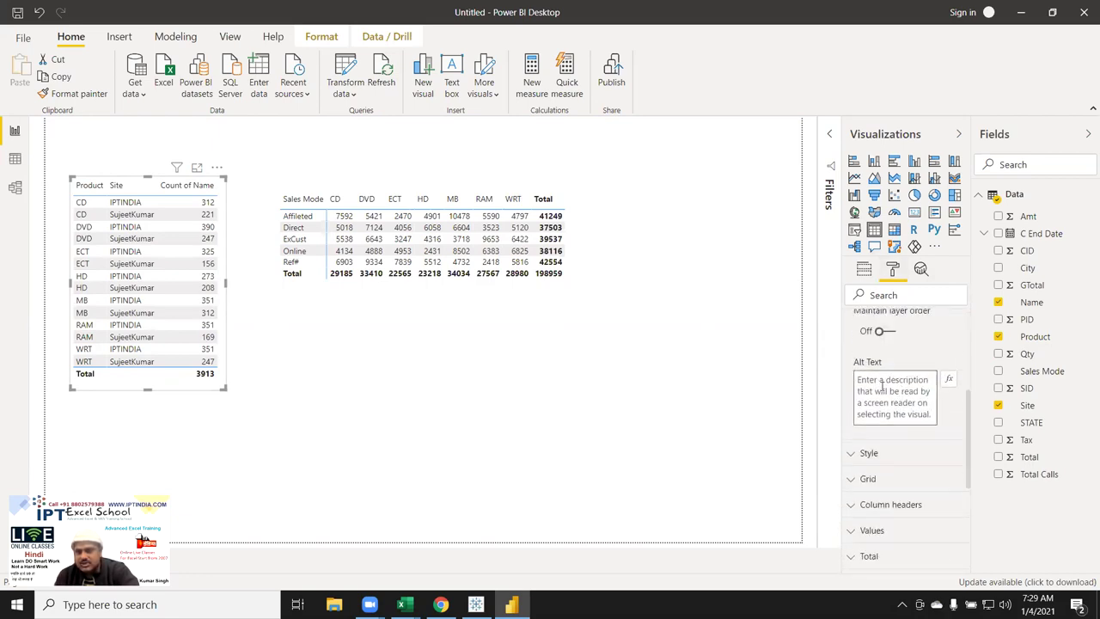
{"action": "scroll", "coordinate": [891, 391], "scroll_direction": "down", "scroll_amount": 2}
{"action": "scroll", "coordinate": [891, 392], "scroll_direction": "down", "scroll_amount": 1}
{"action": "scroll", "coordinate": [892, 393], "scroll_direction": "up", "scroll_amount": 1}
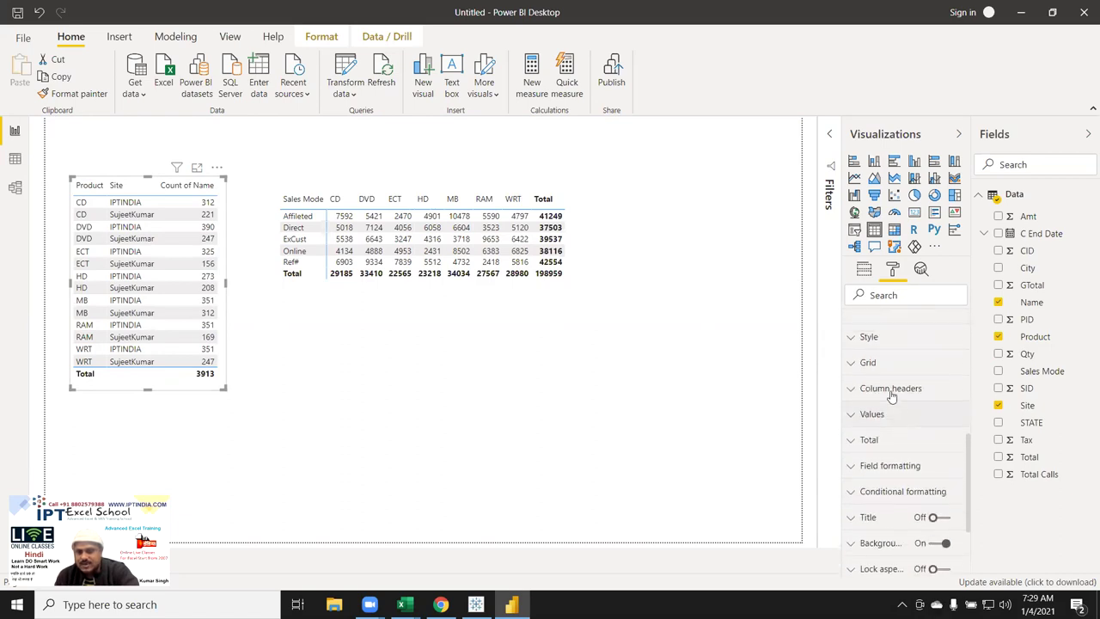
{"action": "scroll", "coordinate": [892, 396], "scroll_direction": "up", "scroll_amount": 1}
Try Bold header and Alternating rows styles, then apply Flashy rows to the table.
{"action": "left_click", "coordinate": [891, 393]}
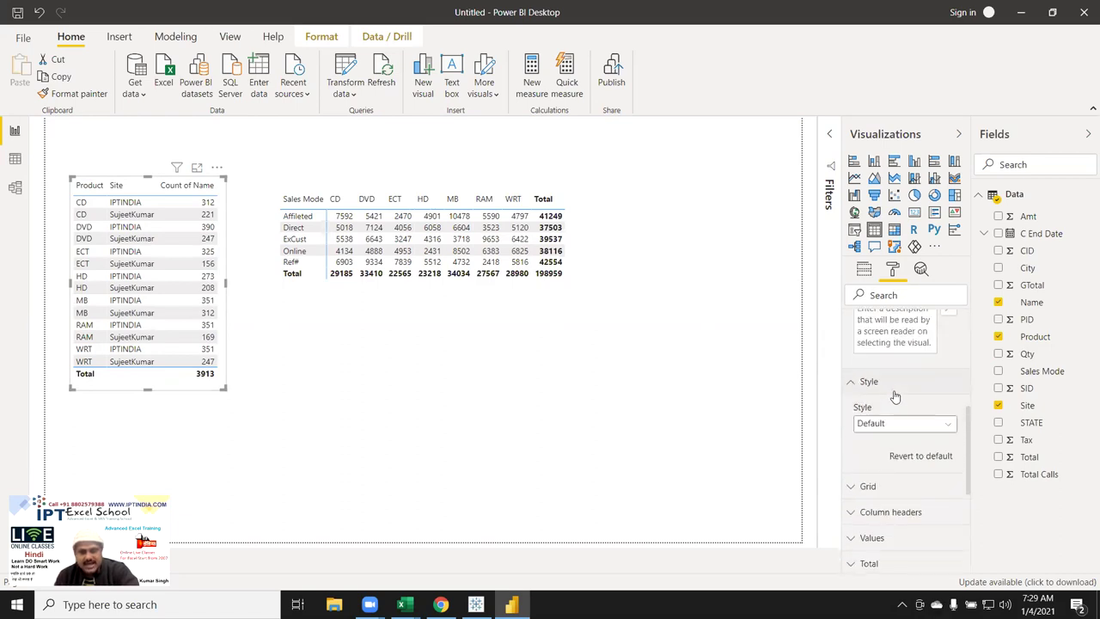
{"action": "scroll", "coordinate": [892, 393], "scroll_direction": "down", "scroll_amount": 1}
{"action": "left_click", "coordinate": [886, 360]}
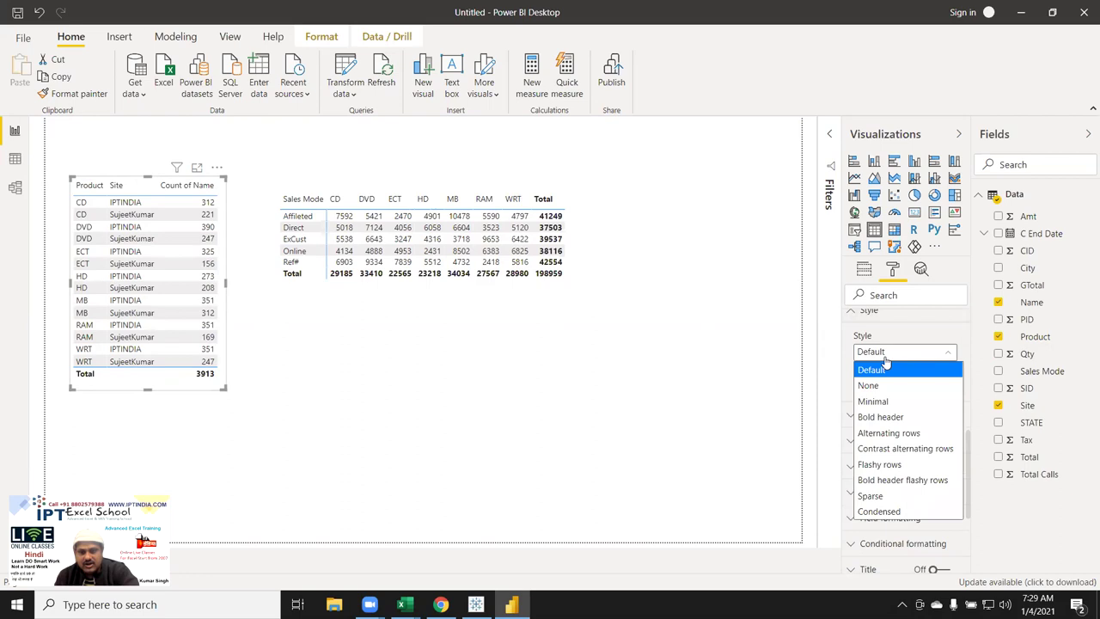
{"action": "left_click", "coordinate": [902, 419]}
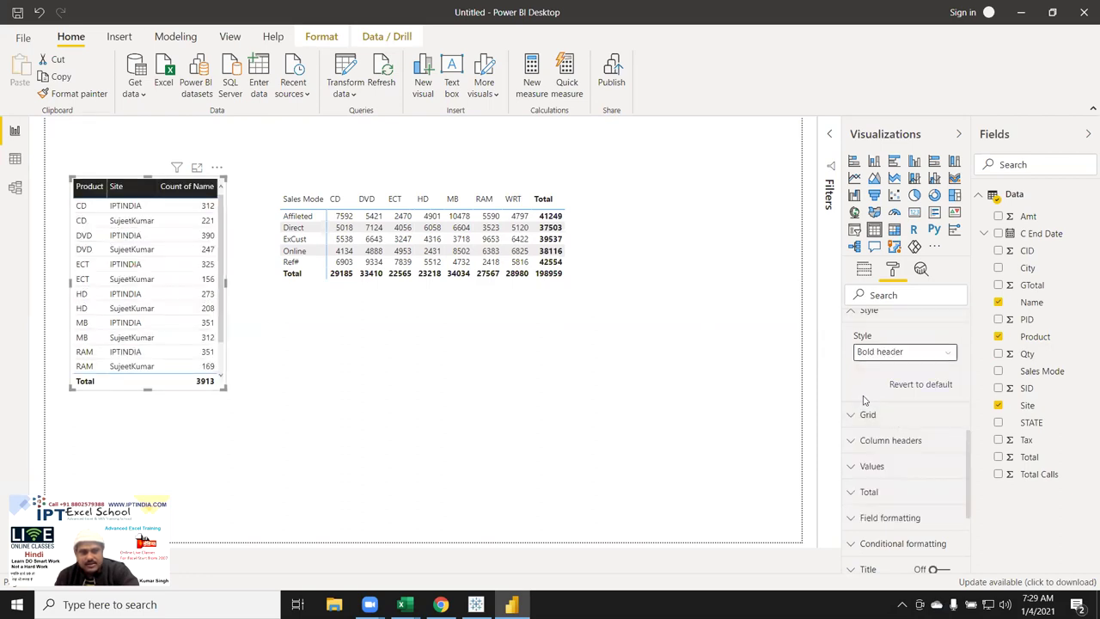
{"action": "left_click", "coordinate": [884, 352]}
{"action": "left_click", "coordinate": [909, 434]}
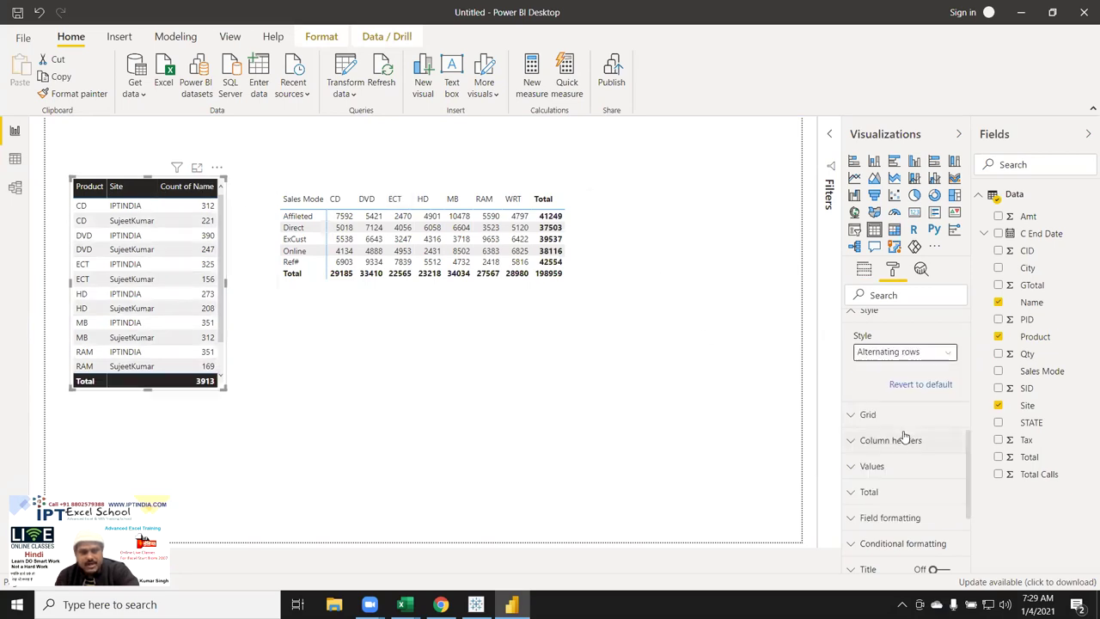
{"action": "left_click", "coordinate": [868, 354]}
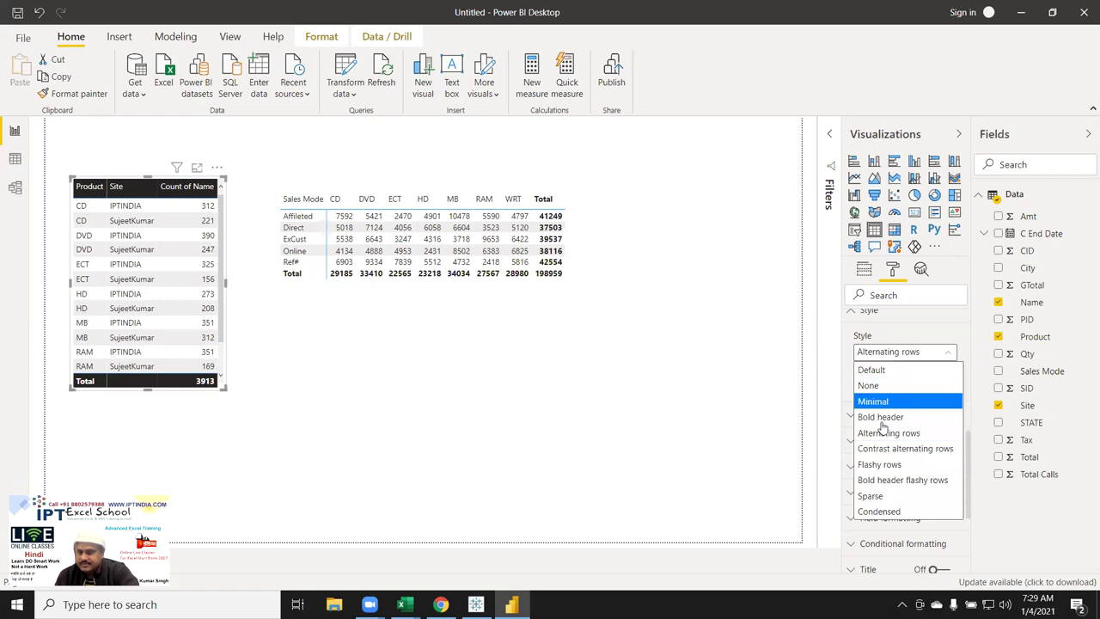
{"action": "left_click", "coordinate": [894, 465]}
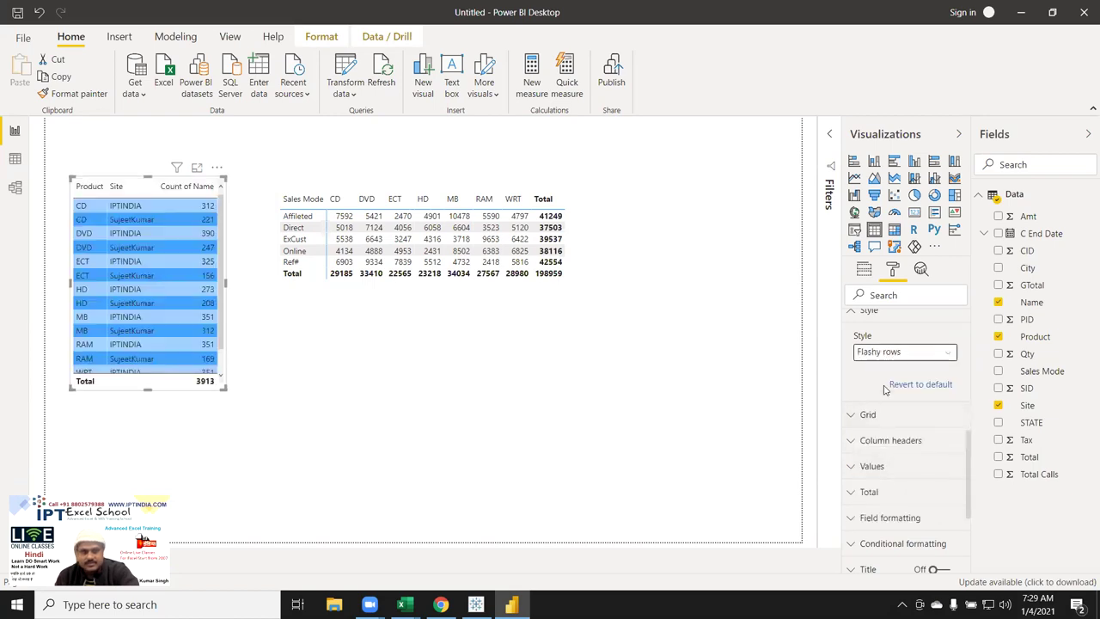
{"action": "scroll", "coordinate": [887, 378], "scroll_direction": "down", "scroll_amount": 3}
{"action": "scroll", "coordinate": [889, 382], "scroll_direction": "up", "scroll_amount": 1}
{"action": "scroll", "coordinate": [882, 365], "scroll_direction": "up", "scroll_amount": 1}
Turn on the table's vertical gridlines in black.
{"action": "left_click", "coordinate": [875, 346]}
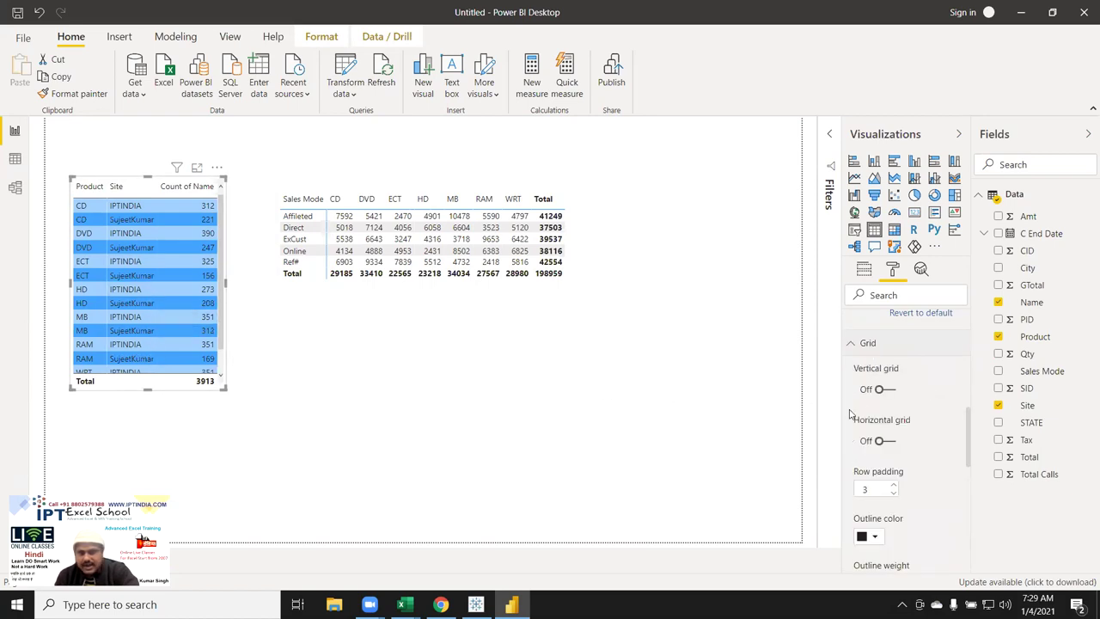
{"action": "left_click", "coordinate": [886, 391]}
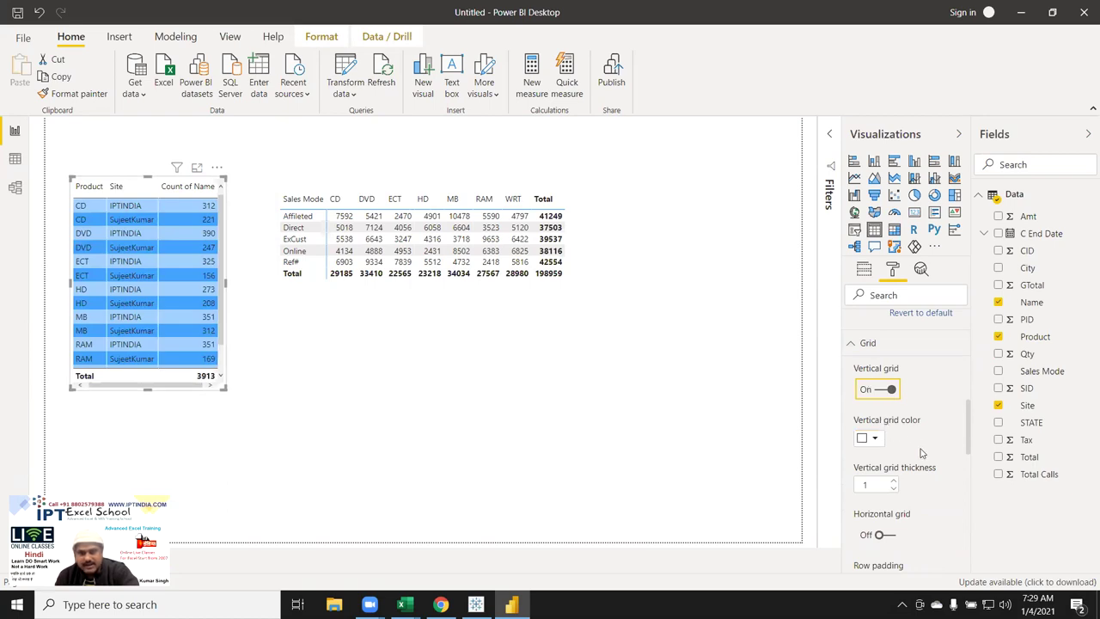
{"action": "left_click", "coordinate": [877, 439]}
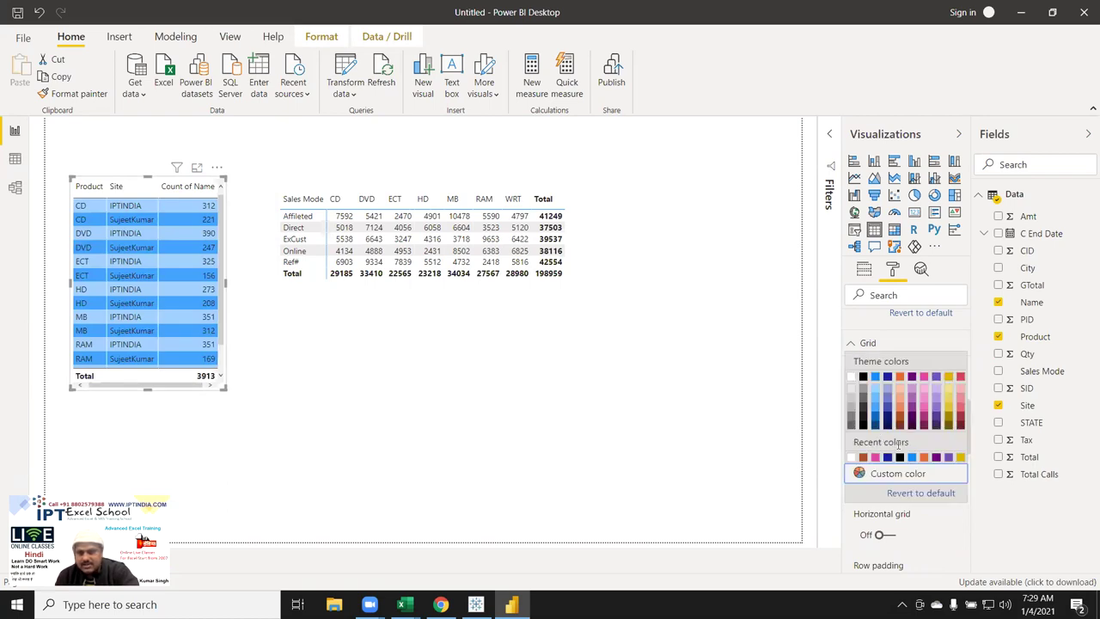
{"action": "left_click", "coordinate": [900, 458]}
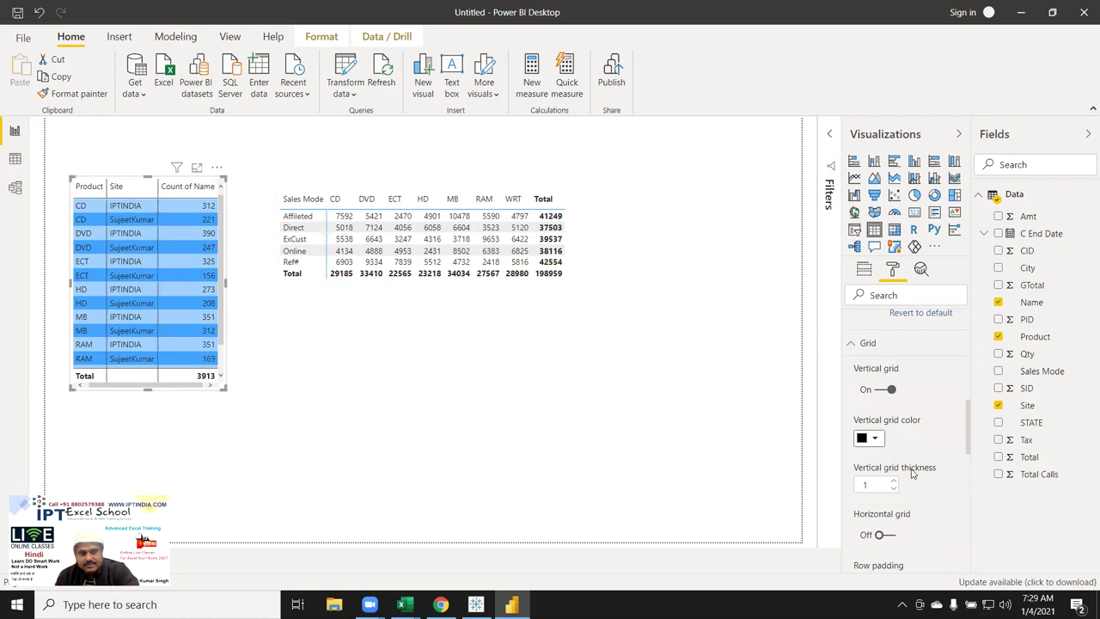
{"action": "scroll", "coordinate": [913, 475], "scroll_direction": "down", "scroll_amount": 2}
{"action": "scroll", "coordinate": [903, 447], "scroll_direction": "down", "scroll_amount": 1}
{"action": "scroll", "coordinate": [894, 422], "scroll_direction": "down", "scroll_amount": 1}
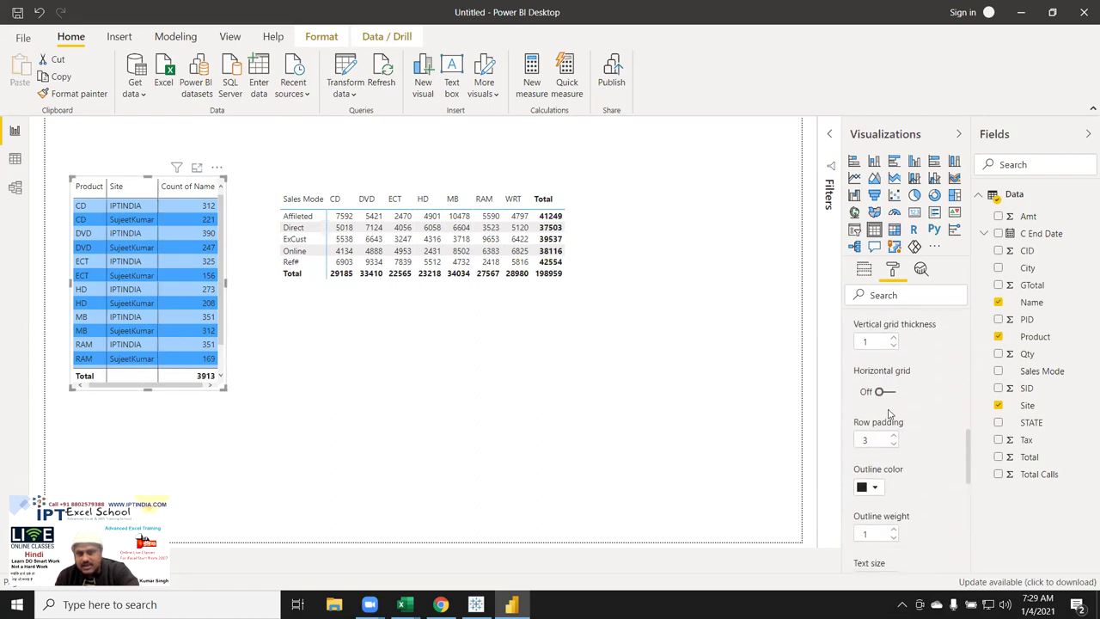
Turn on horizontal gridlines in dark blue #12239E and adjust the image height.
{"action": "left_click", "coordinate": [889, 393]}
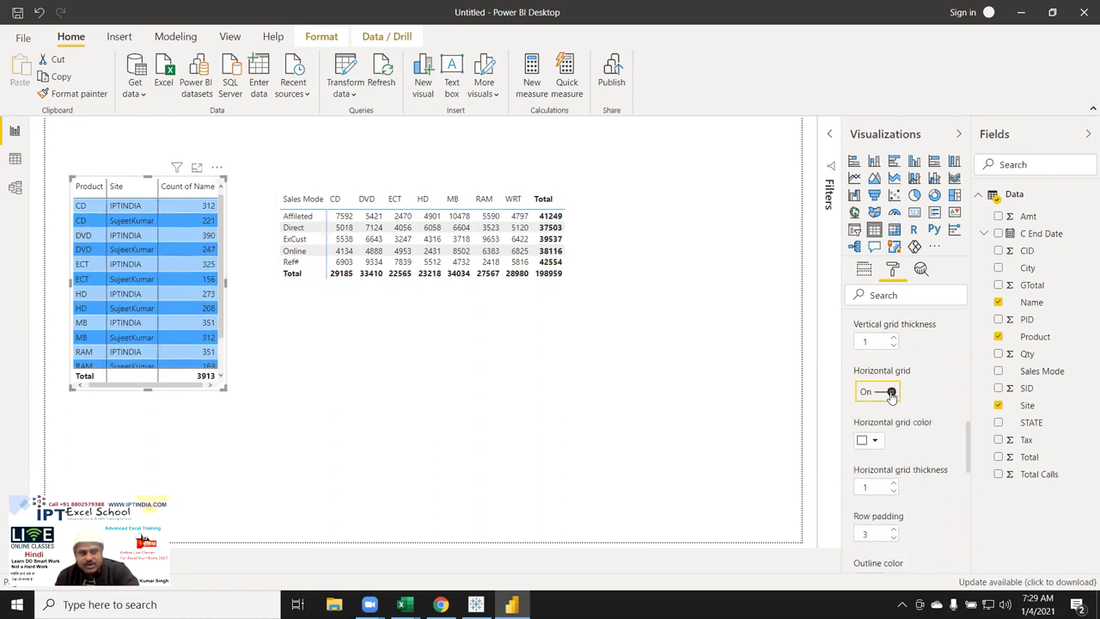
{"action": "left_click", "coordinate": [874, 442]}
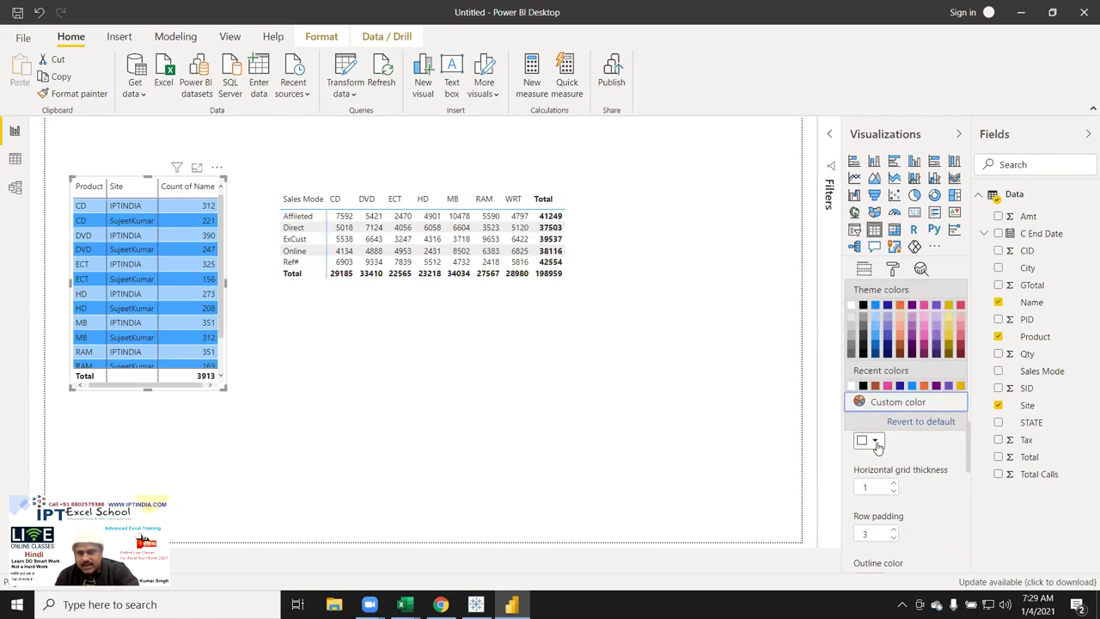
{"action": "left_click", "coordinate": [899, 388]}
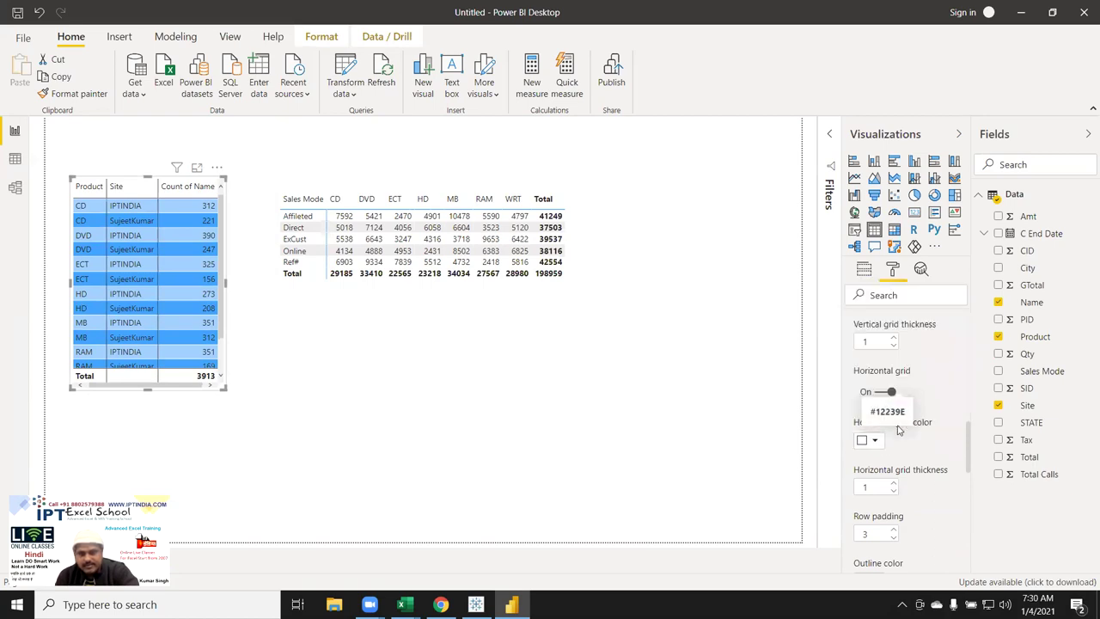
{"action": "left_click", "coordinate": [875, 442]}
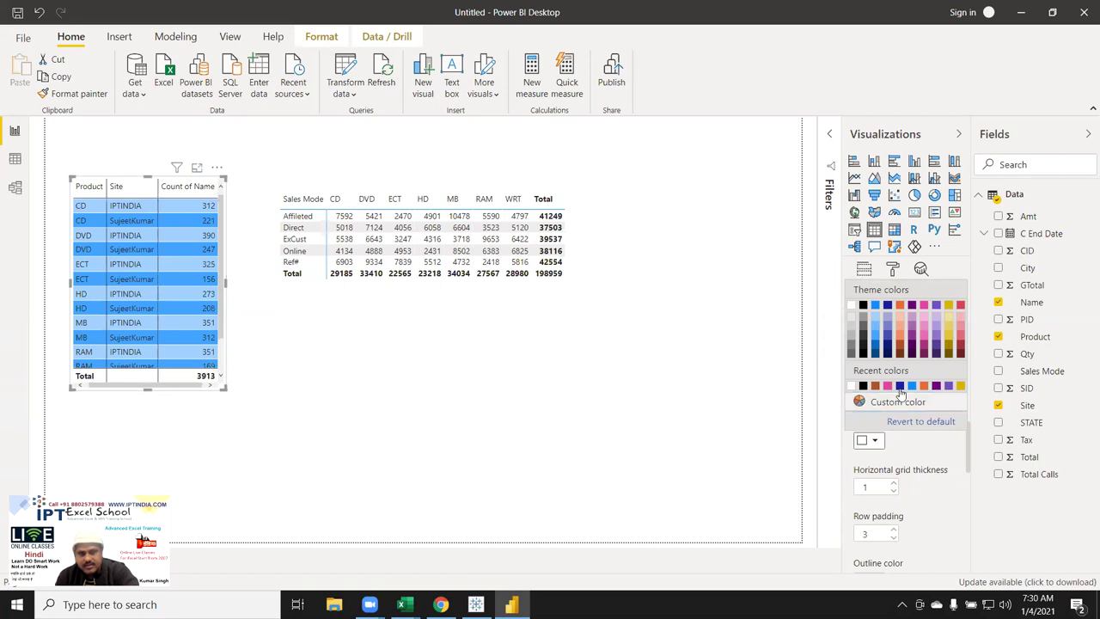
{"action": "left_click", "coordinate": [900, 387]}
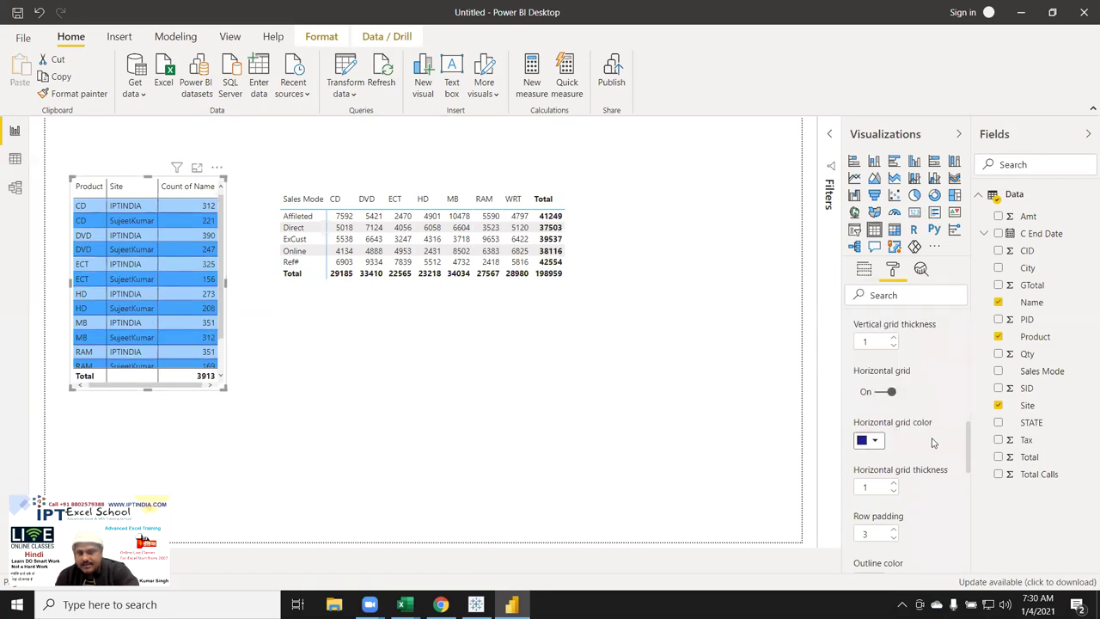
{"action": "scroll", "coordinate": [931, 442], "scroll_direction": "down", "scroll_amount": 5}
{"action": "scroll", "coordinate": [931, 440], "scroll_direction": "down", "scroll_amount": 2}
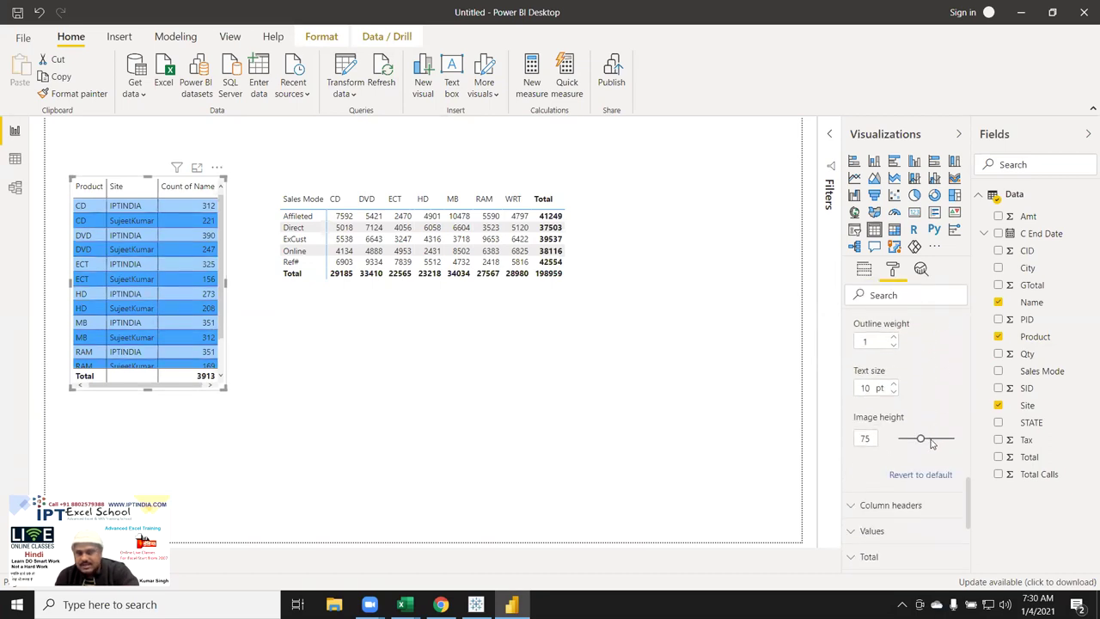
{"action": "scroll", "coordinate": [916, 439], "scroll_direction": "up", "scroll_amount": 1}
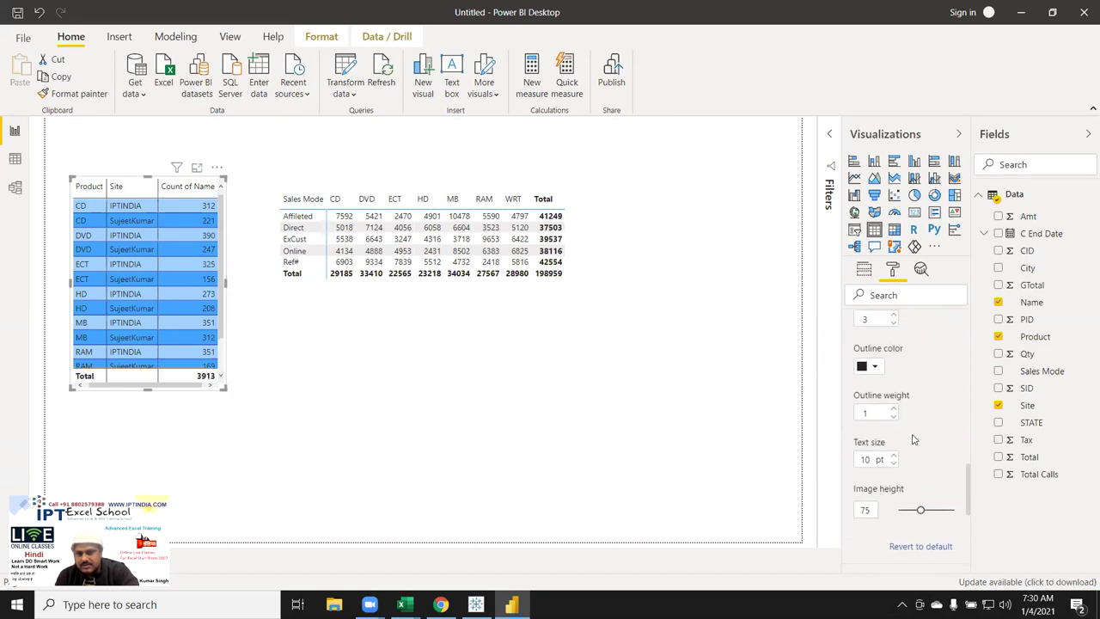
{"action": "scroll", "coordinate": [915, 440], "scroll_direction": "up", "scroll_amount": 1}
{"action": "scroll", "coordinate": [917, 447], "scroll_direction": "down", "scroll_amount": 3}
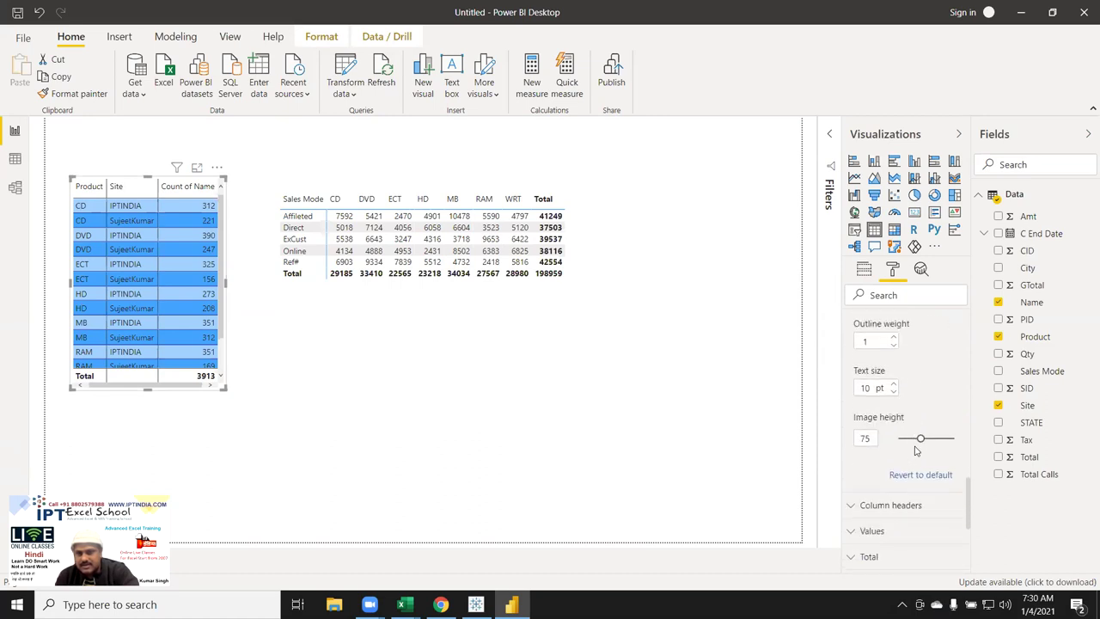
{"action": "left_click_drag", "start_coordinate": [920, 439], "coordinate": [897, 438]}
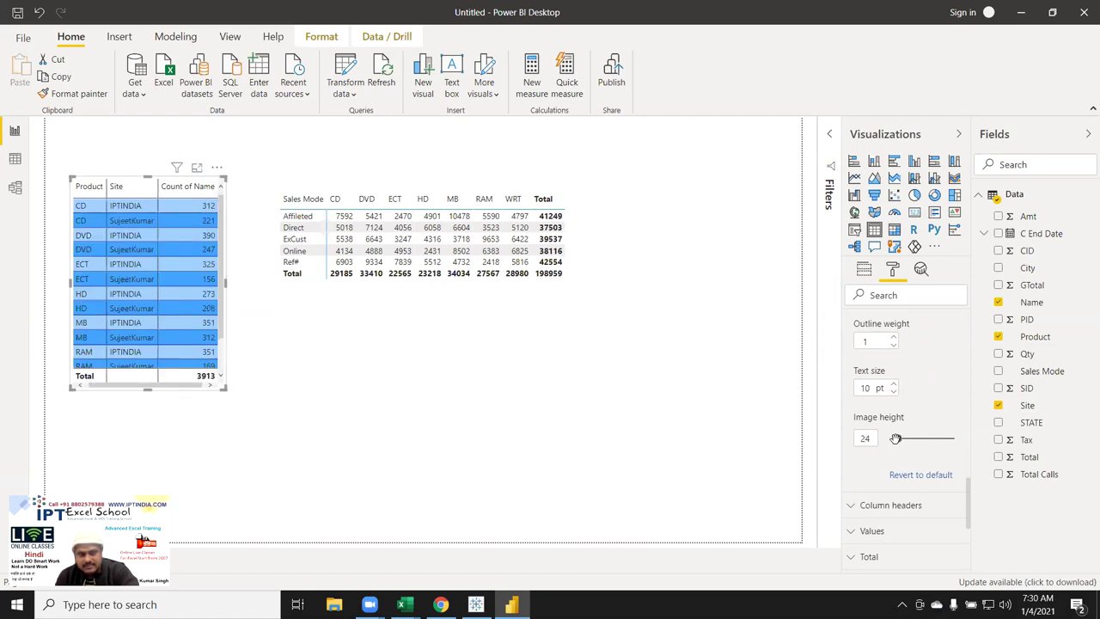
{"action": "scroll", "coordinate": [891, 468], "scroll_direction": "down", "scroll_amount": 3}
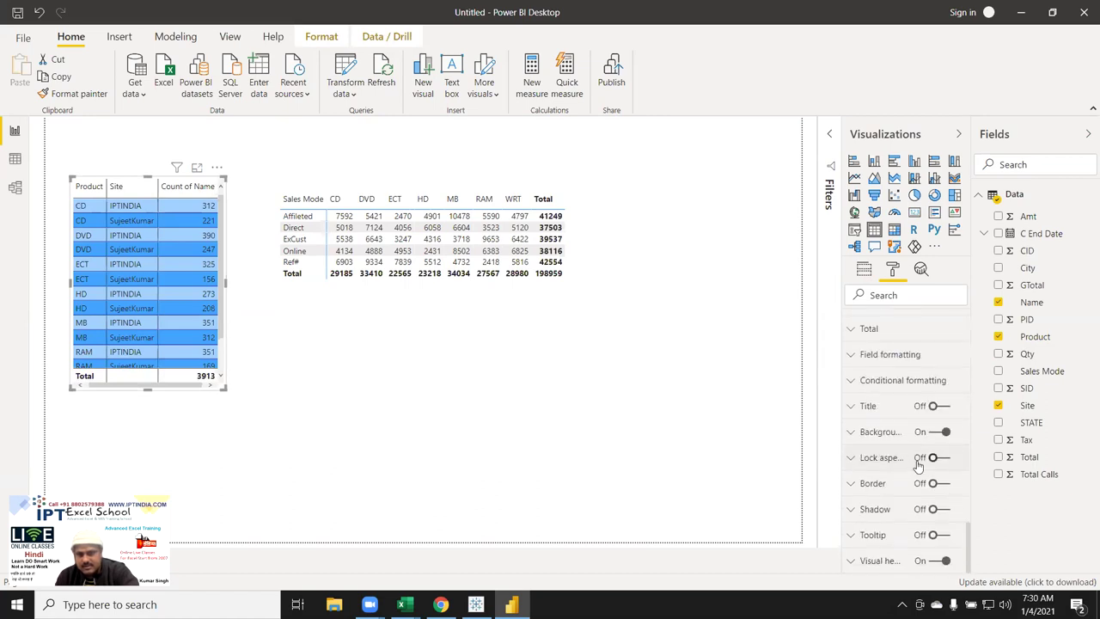
Enlarge the table to show every row and relabel its total row 'Sales'.
{"action": "left_click", "coordinate": [869, 330]}
{"action": "scroll", "coordinate": [883, 443], "scroll_direction": "down", "scroll_amount": 1}
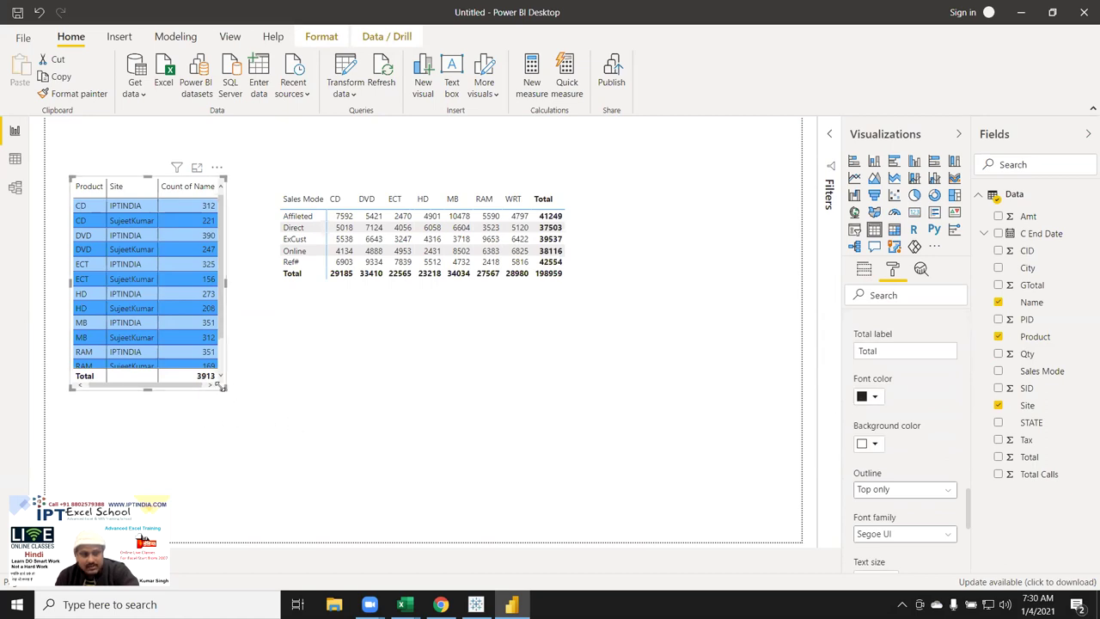
{"action": "left_click_drag", "start_coordinate": [222, 387], "coordinate": [217, 418]}
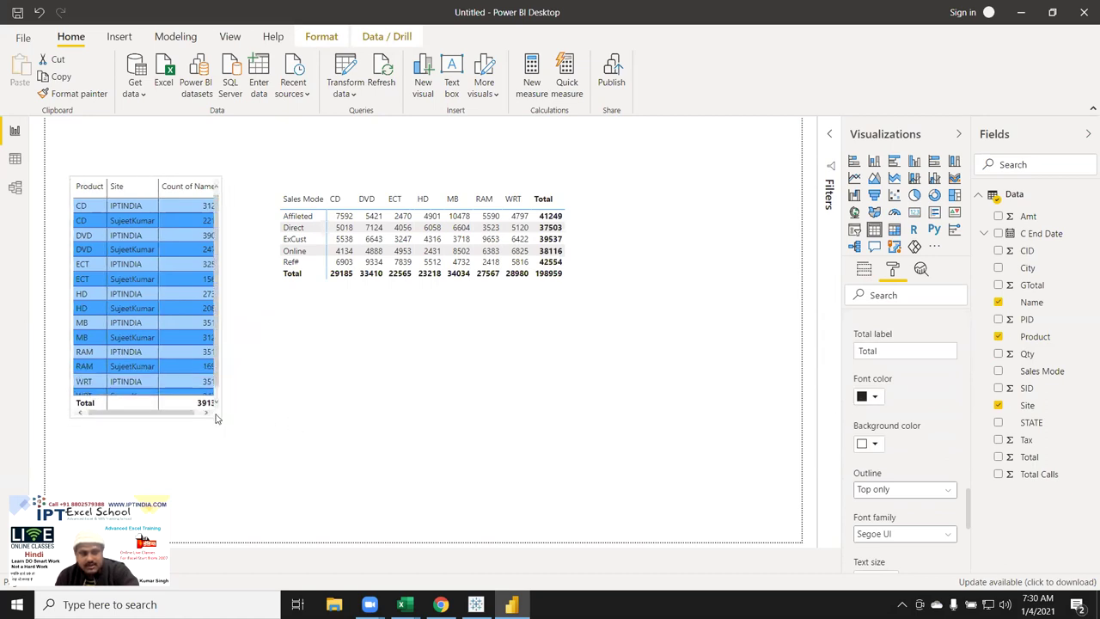
{"action": "left_click_drag", "start_coordinate": [217, 418], "coordinate": [227, 433]}
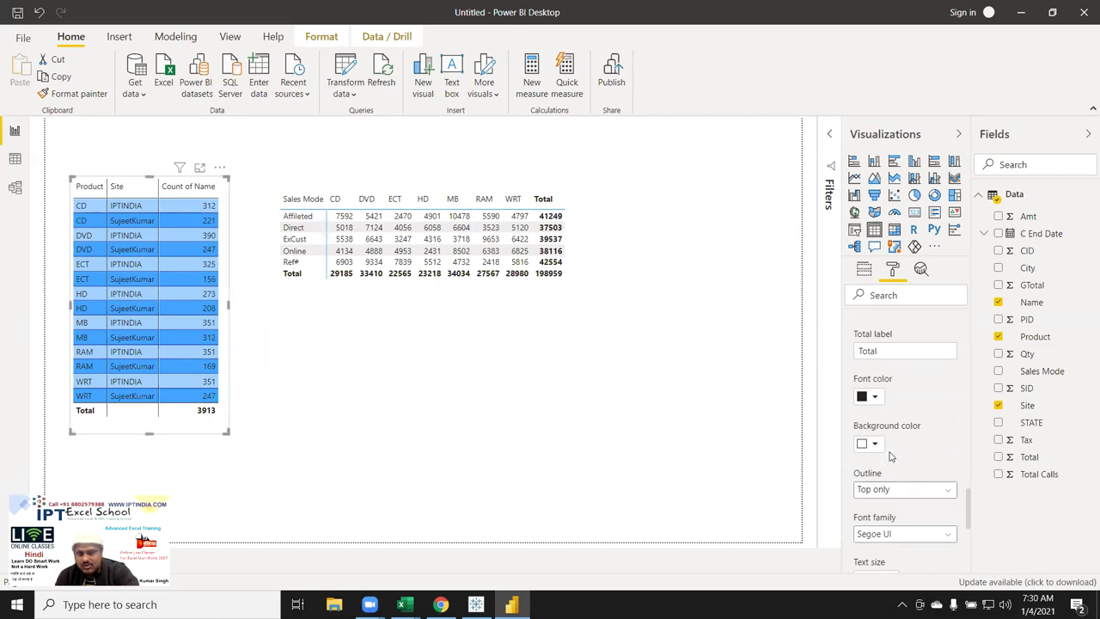
{"action": "left_click", "coordinate": [883, 352]}
{"action": "type", "text": "Sales"}
{"action": "key", "text": "Return"}
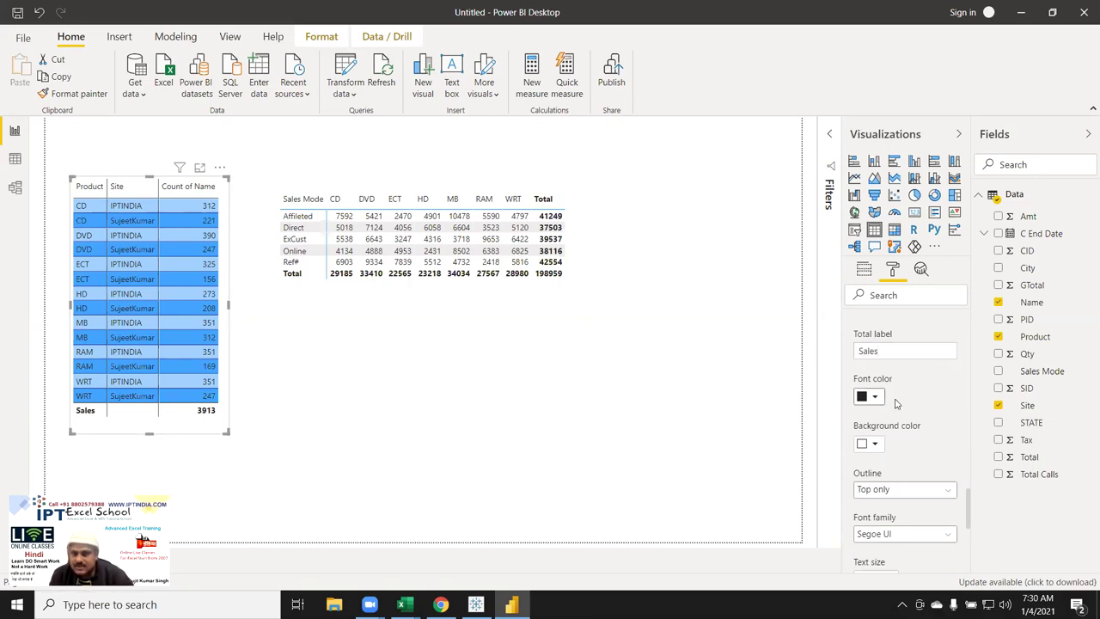
Raise the Sales total row's text size to 14 pt.
{"action": "scroll", "coordinate": [902, 442], "scroll_direction": "down", "scroll_amount": 1}
{"action": "scroll", "coordinate": [906, 420], "scroll_direction": "down", "scroll_amount": 2}
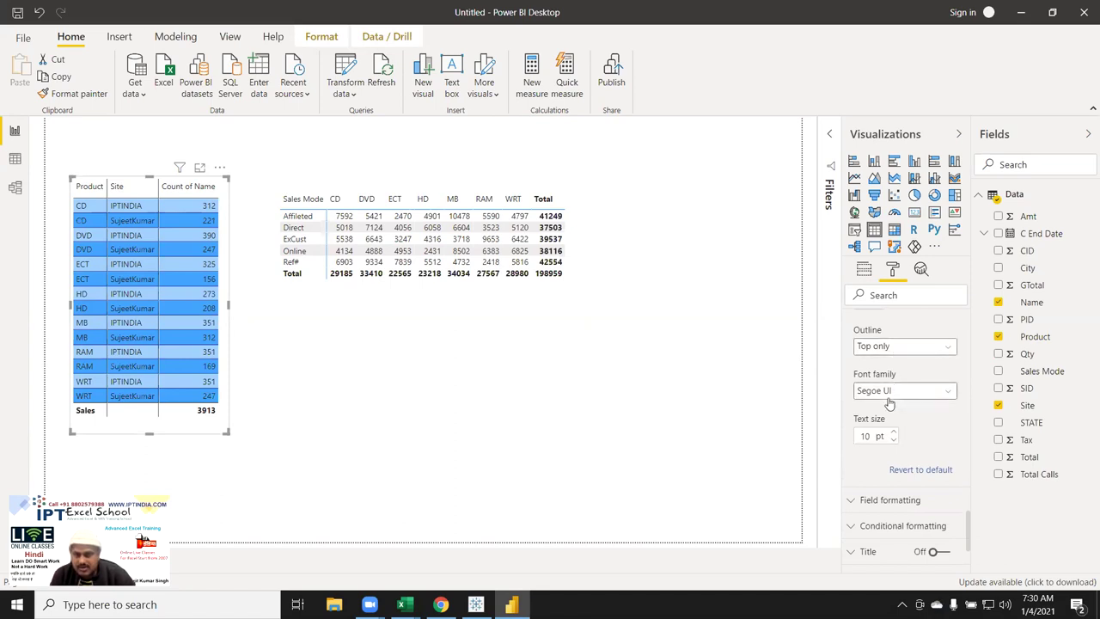
{"action": "scroll", "coordinate": [889, 403], "scroll_direction": "down", "scroll_amount": 2}
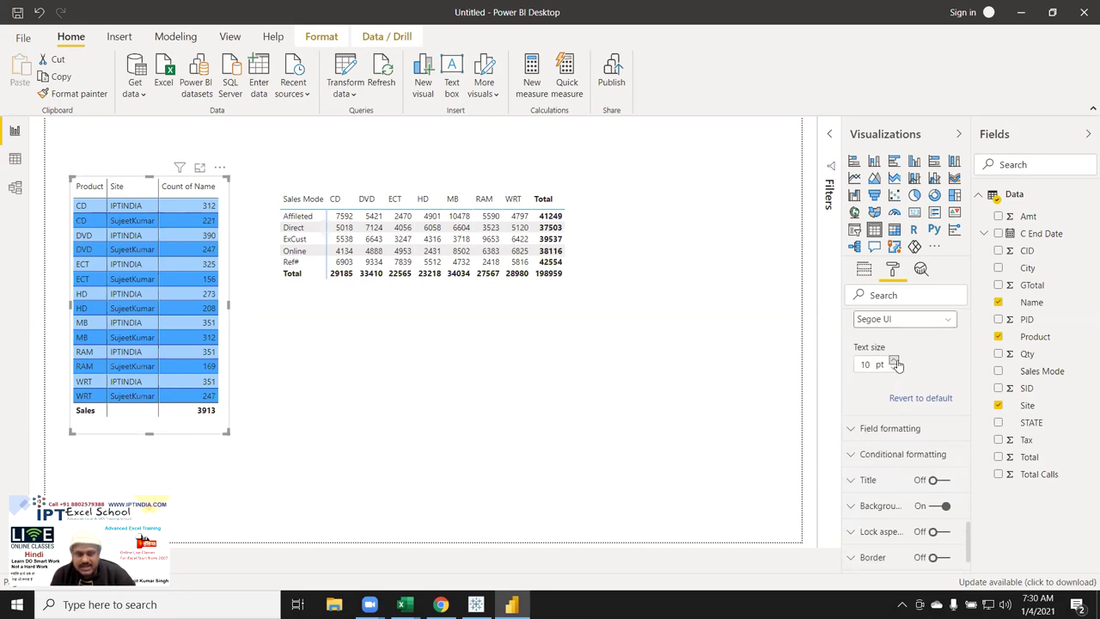
{"action": "left_click", "coordinate": [895, 361]}
{"action": "left_click", "coordinate": [895, 361]}
{"action": "left_click", "coordinate": [895, 361]}
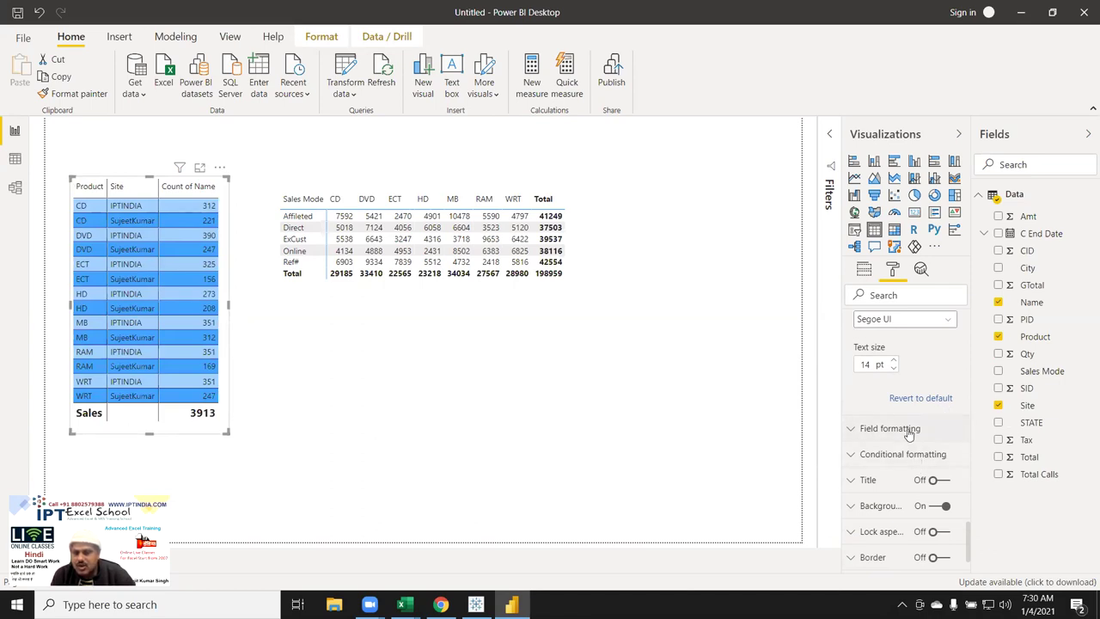
{"action": "left_click", "coordinate": [909, 429]}
Expand Conditional formatting in the table's Format pane and select the Count of Name field.
{"action": "scroll", "coordinate": [903, 422], "scroll_direction": "down", "scroll_amount": 1}
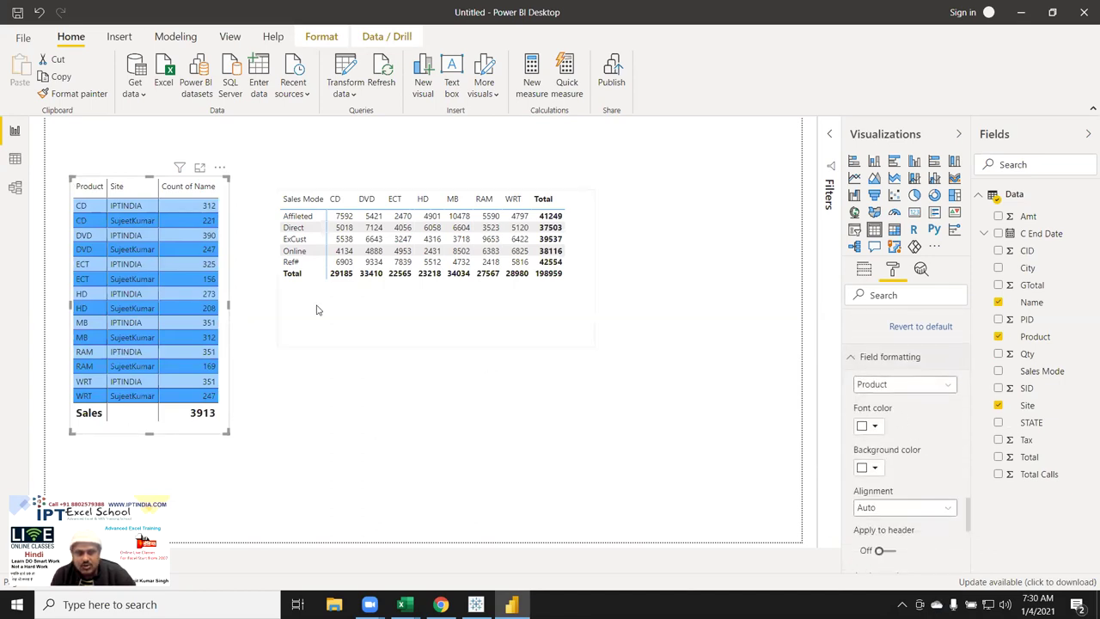
{"action": "scroll", "coordinate": [907, 432], "scroll_direction": "down", "scroll_amount": 1}
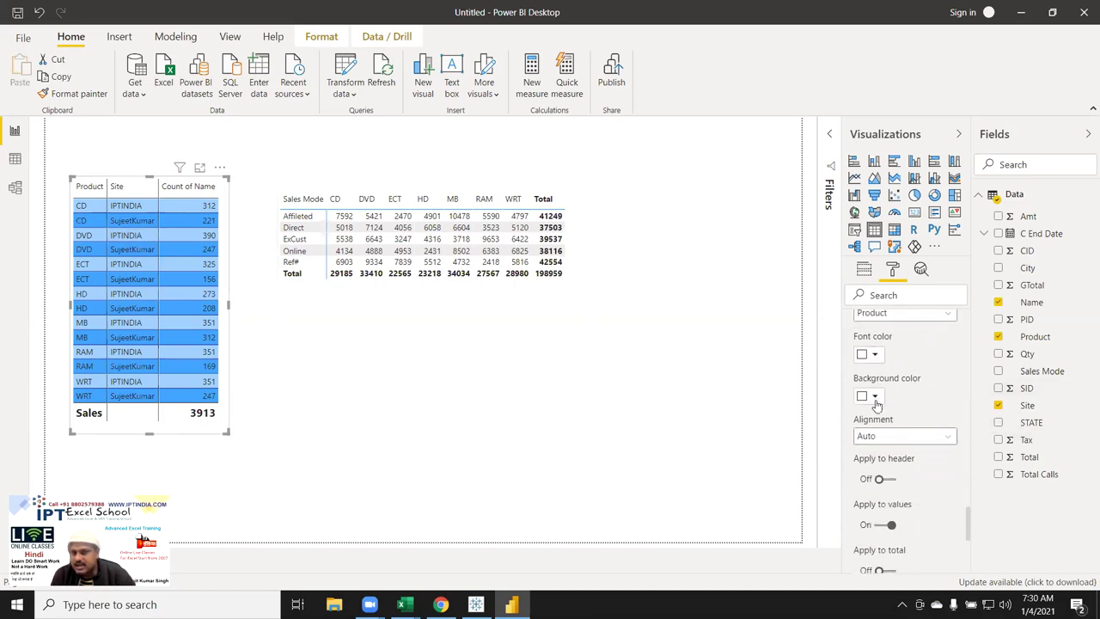
{"action": "scroll", "coordinate": [903, 451], "scroll_direction": "down", "scroll_amount": 2}
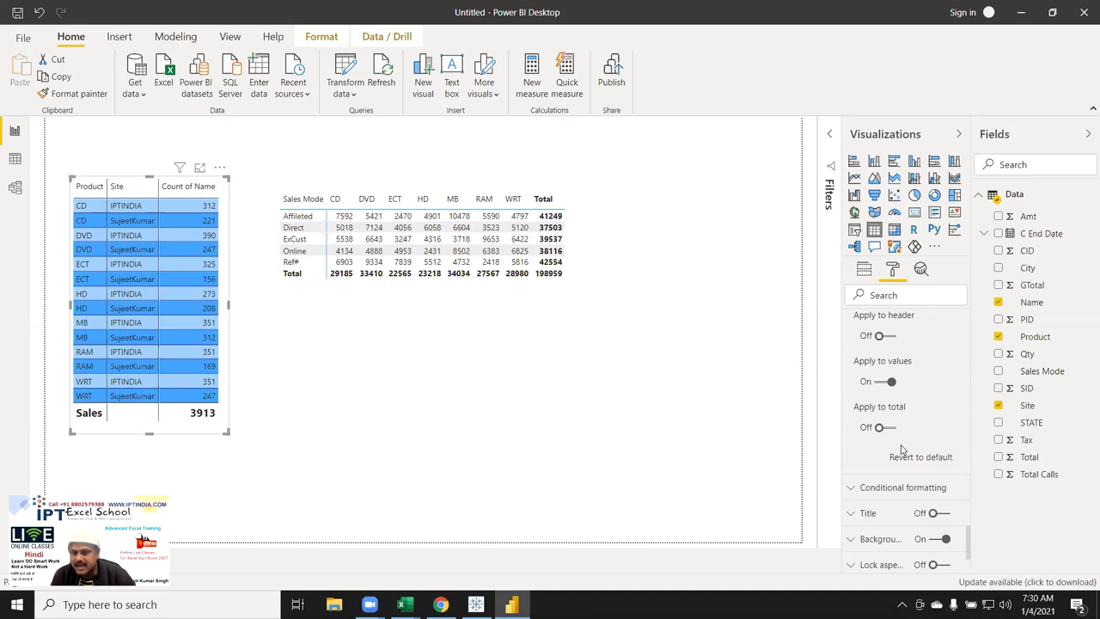
{"action": "scroll", "coordinate": [902, 450], "scroll_direction": "down", "scroll_amount": 1}
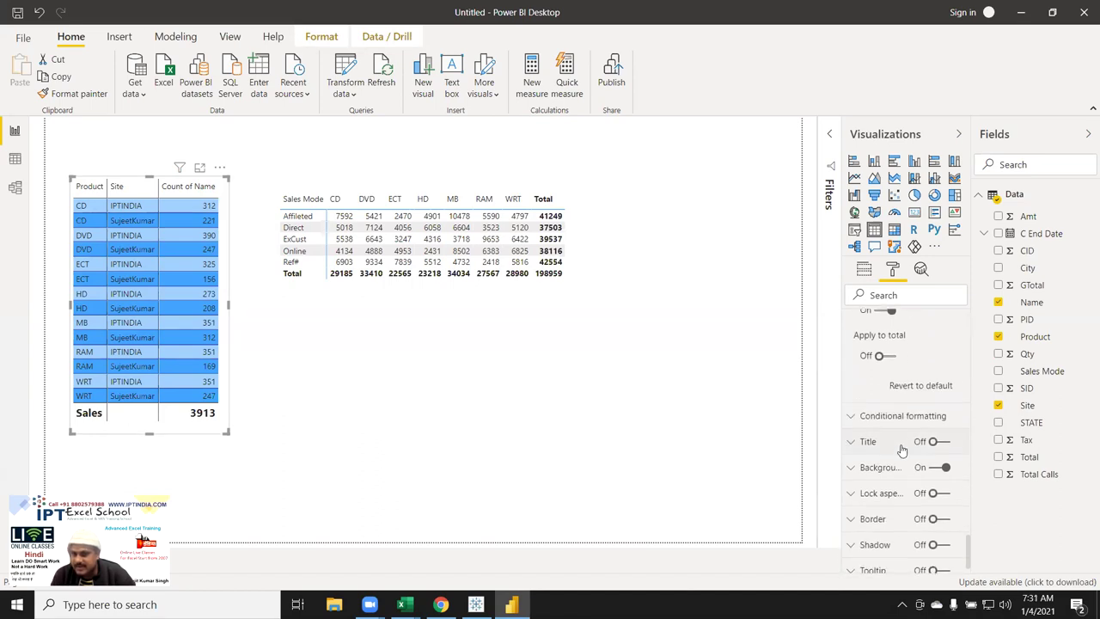
{"action": "left_click", "coordinate": [850, 422]}
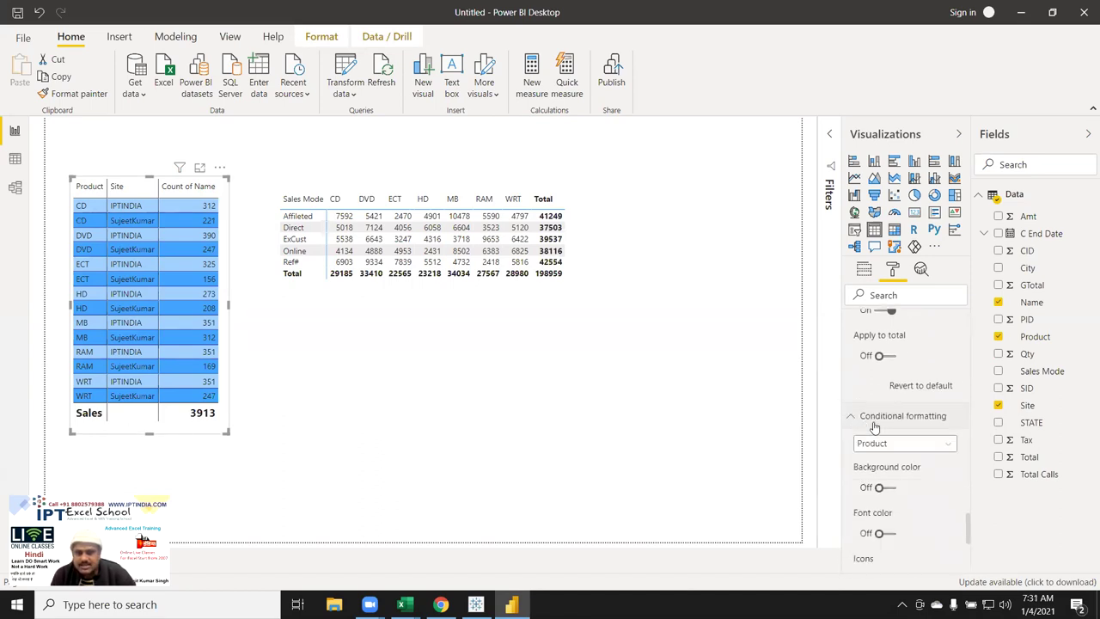
{"action": "scroll", "coordinate": [877, 427], "scroll_direction": "down", "scroll_amount": 2}
{"action": "scroll", "coordinate": [890, 389], "scroll_direction": "up", "scroll_amount": 1}
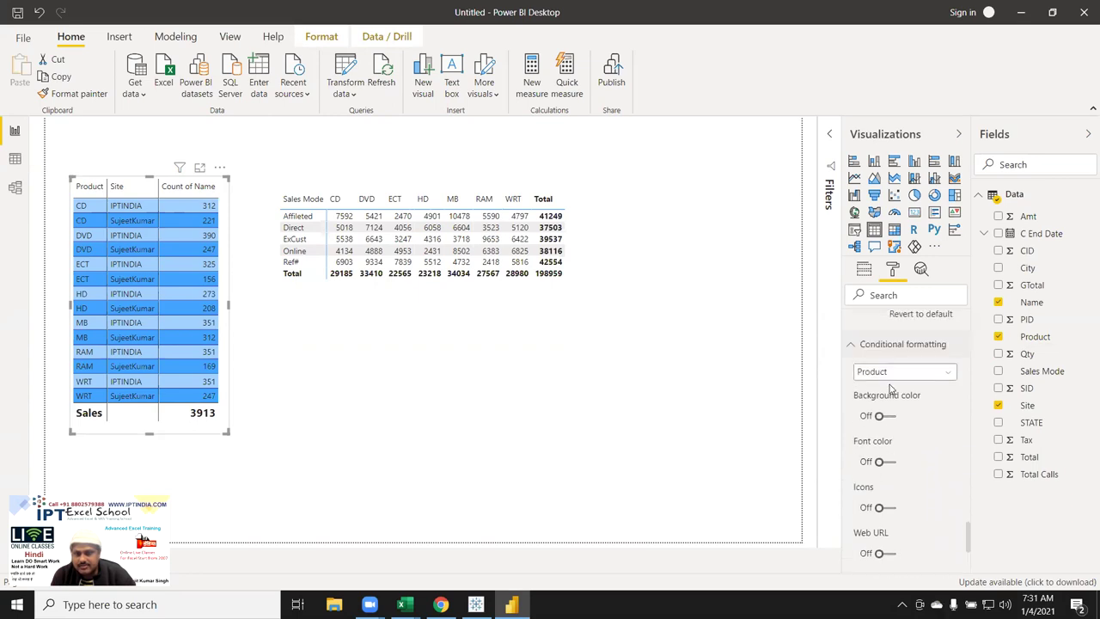
{"action": "left_click", "coordinate": [893, 378]}
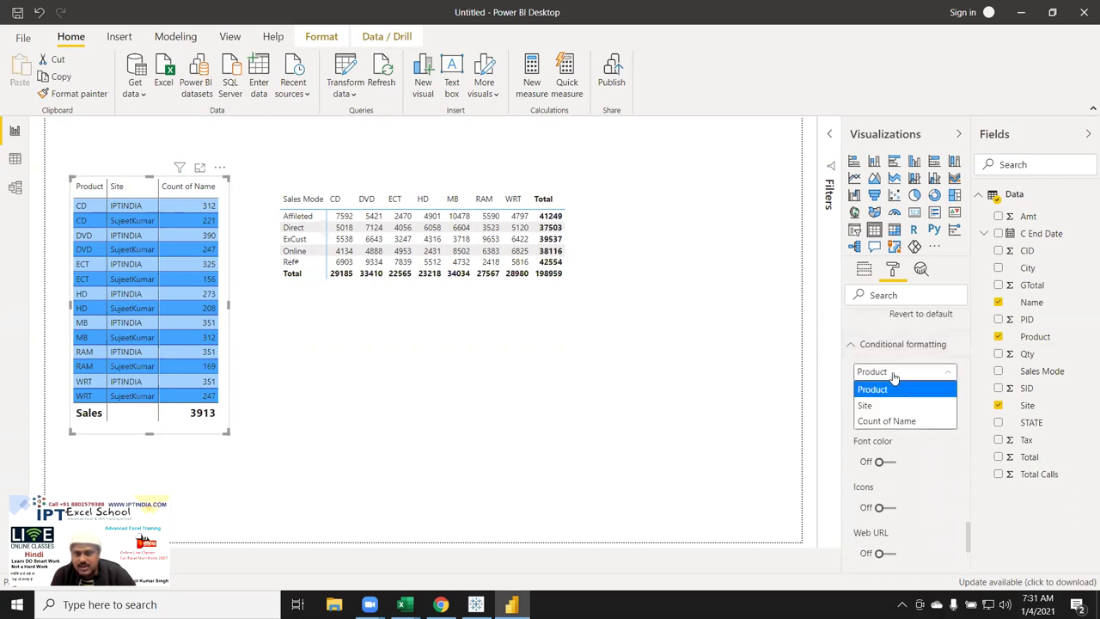
{"action": "left_click", "coordinate": [918, 423]}
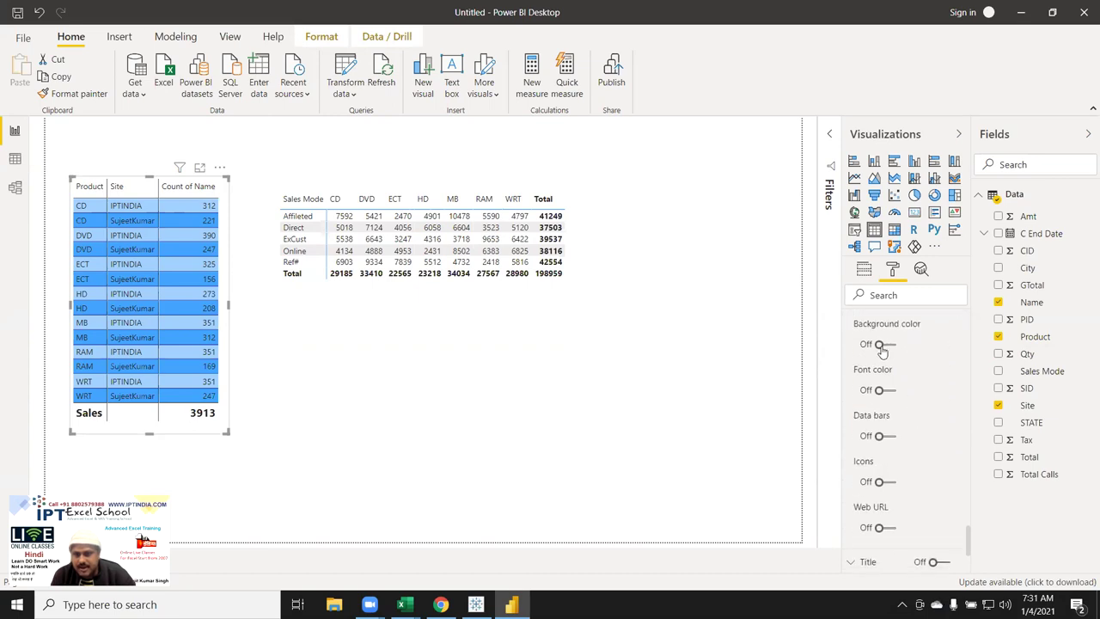
Turn on Count of Name background colour and review its light-to-blue colour-scale rules.
{"action": "left_click", "coordinate": [890, 345]}
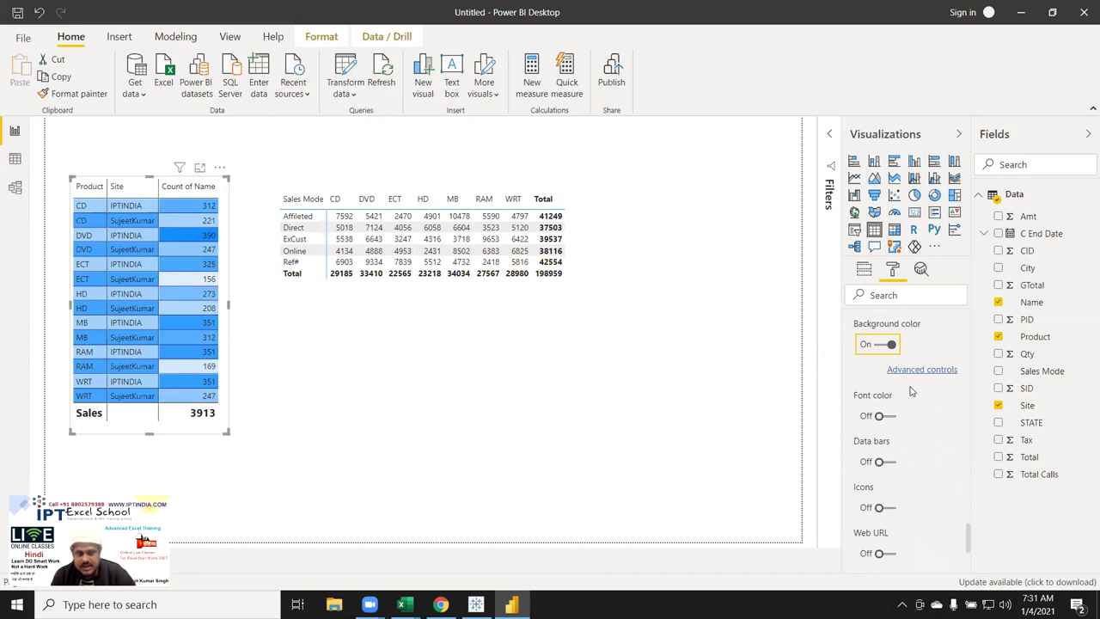
{"action": "left_click", "coordinate": [923, 377]}
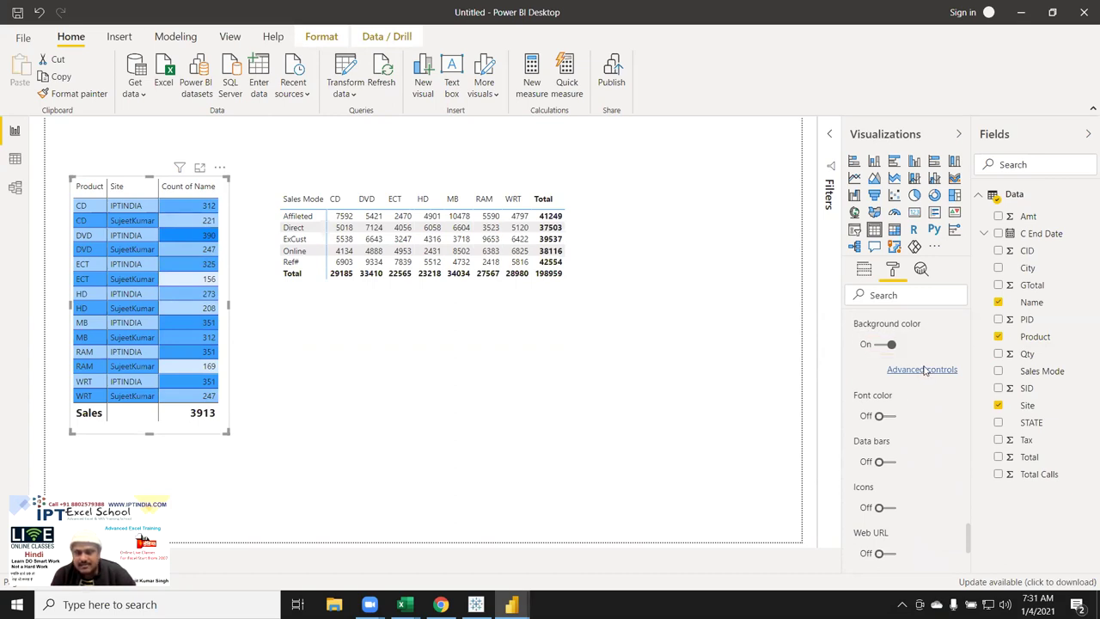
{"action": "left_click", "coordinate": [922, 371]}
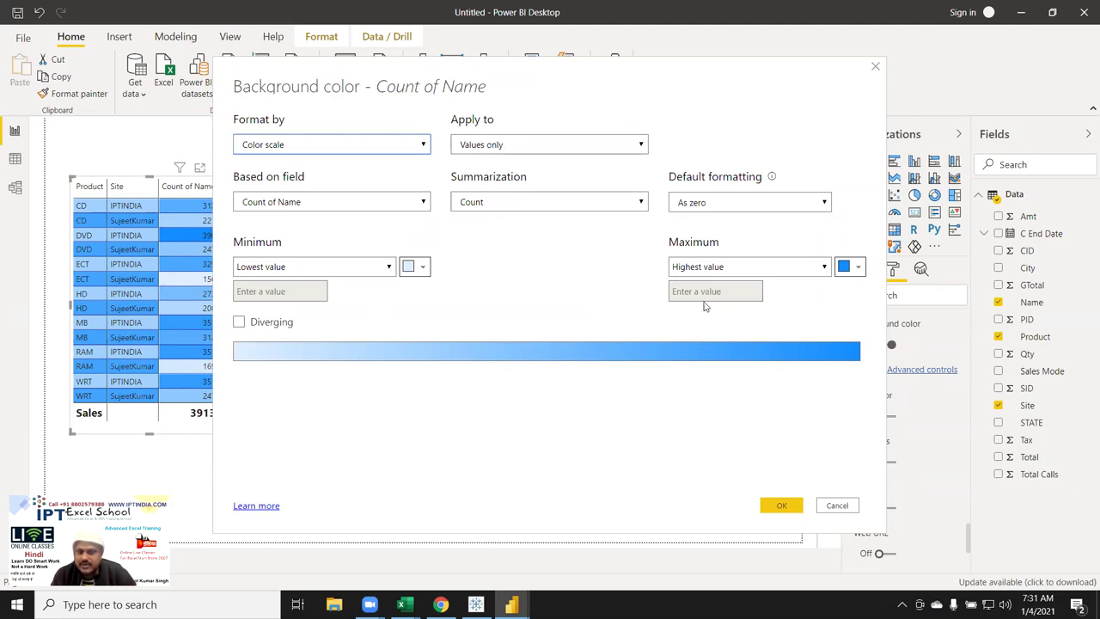
{"action": "left_click", "coordinate": [837, 505]}
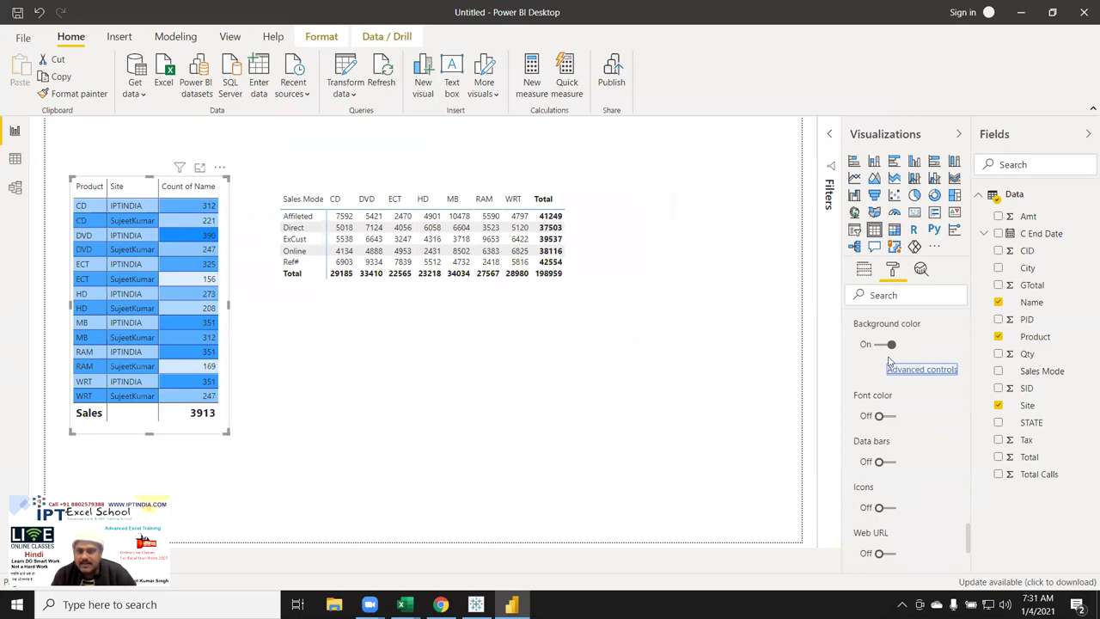
{"action": "scroll", "coordinate": [894, 468], "scroll_direction": "down", "scroll_amount": 2}
{"action": "scroll", "coordinate": [899, 442], "scroll_direction": "down", "scroll_amount": 3}
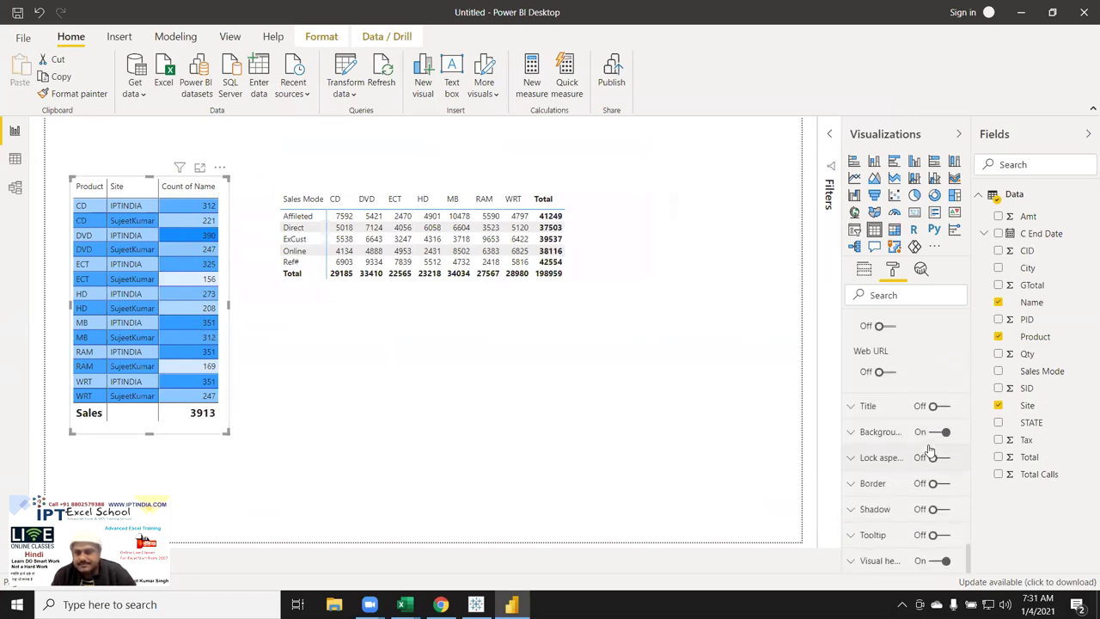
{"action": "left_click", "coordinate": [870, 411]}
{"action": "scroll", "coordinate": [874, 464], "scroll_direction": "down", "scroll_amount": 3}
{"action": "scroll", "coordinate": [874, 472], "scroll_direction": "down", "scroll_amount": 2}
{"action": "left_click", "coordinate": [877, 432]}
{"action": "scroll", "coordinate": [877, 465], "scroll_direction": "down", "scroll_amount": 2}
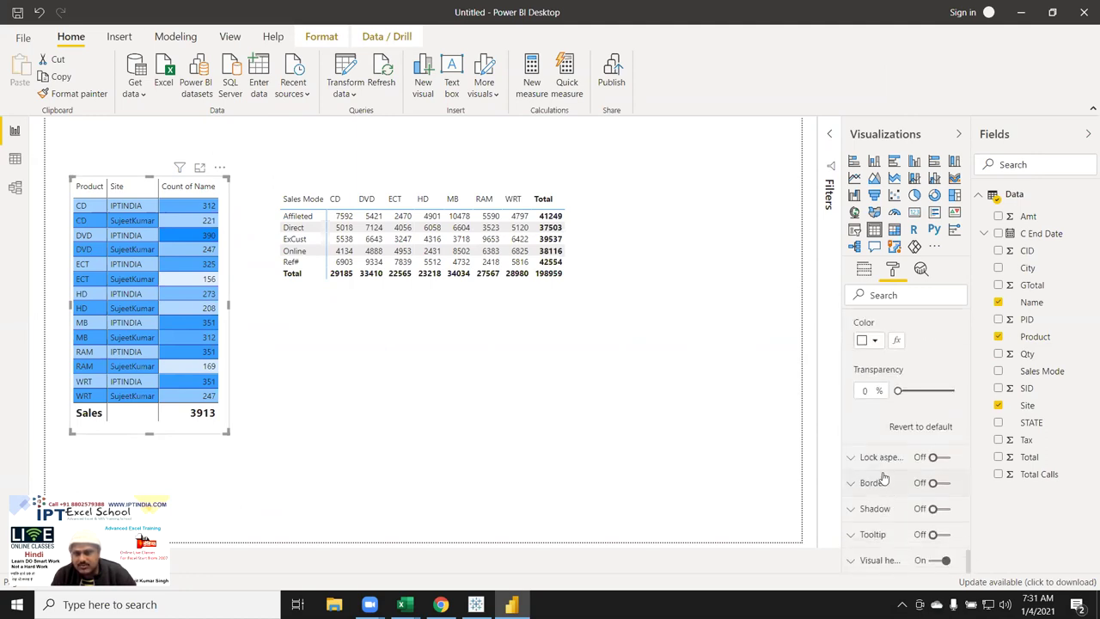
{"action": "scroll", "coordinate": [898, 561], "scroll_direction": "up", "scroll_amount": 2}
{"action": "scroll", "coordinate": [899, 559], "scroll_direction": "up", "scroll_amount": 2}
{"action": "scroll", "coordinate": [901, 542], "scroll_direction": "up", "scroll_amount": 1}
{"action": "scroll", "coordinate": [898, 537], "scroll_direction": "up", "scroll_amount": 2}
{"action": "scroll", "coordinate": [899, 535], "scroll_direction": "up", "scroll_amount": 3}
{"action": "scroll", "coordinate": [894, 532], "scroll_direction": "up", "scroll_amount": 3}
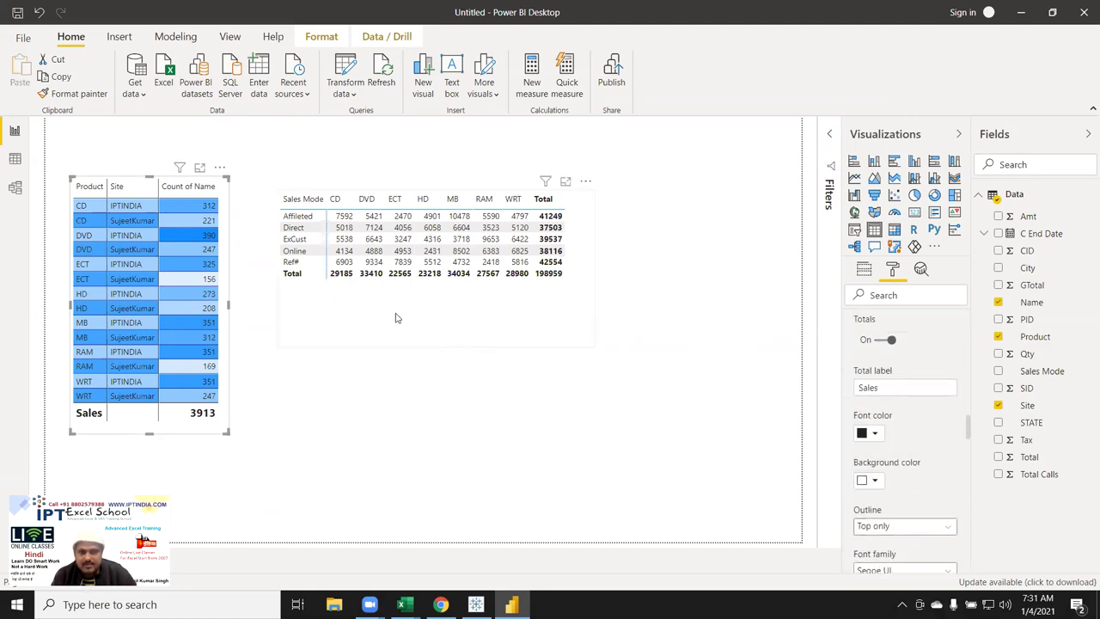
{"action": "left_click", "coordinate": [491, 338]}
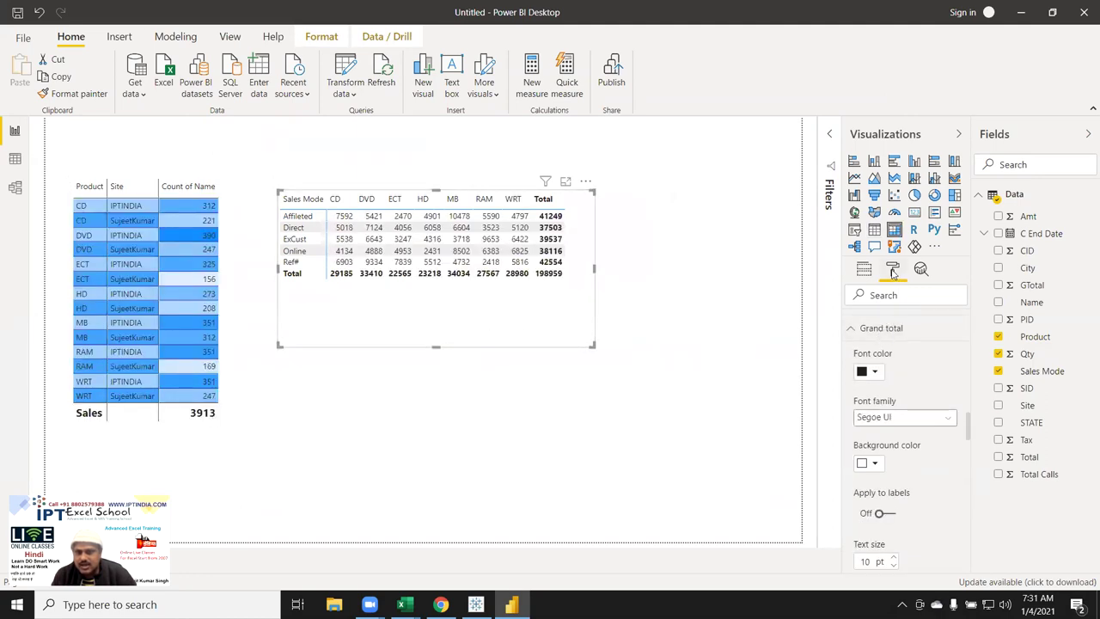
{"action": "left_click", "coordinate": [856, 332]}
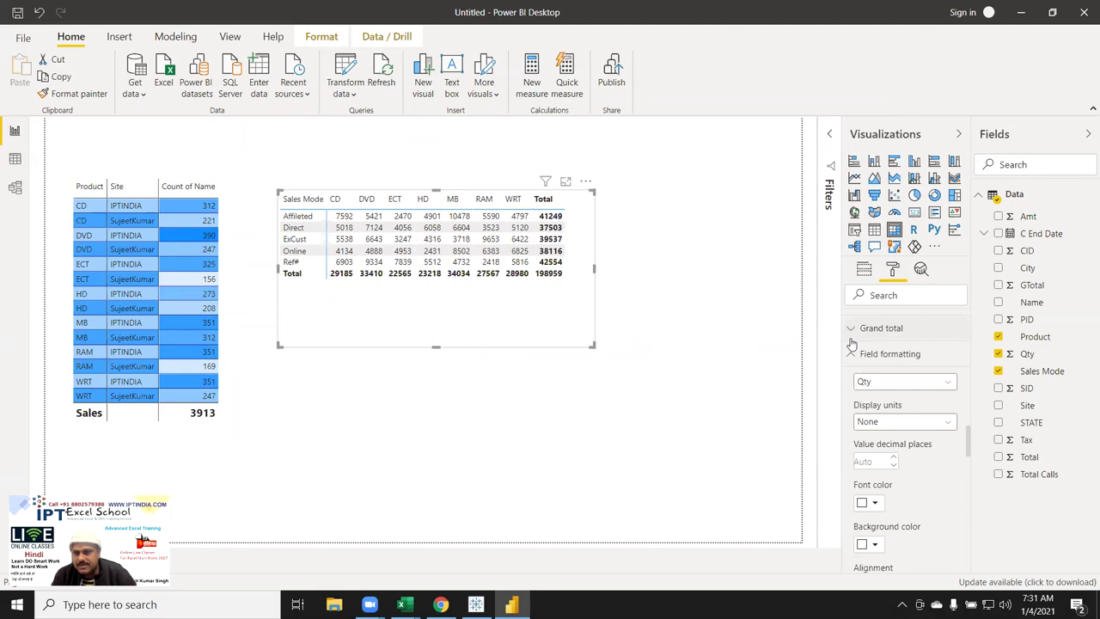
{"action": "left_click", "coordinate": [852, 354]}
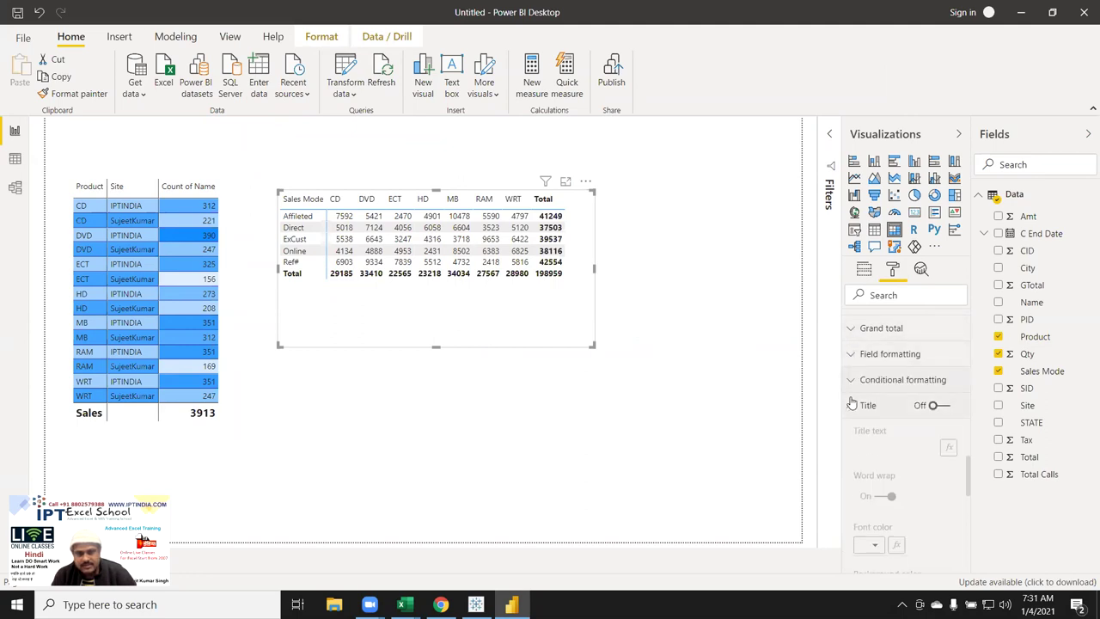
{"action": "left_click", "coordinate": [852, 404]}
{"action": "left_click", "coordinate": [854, 434]}
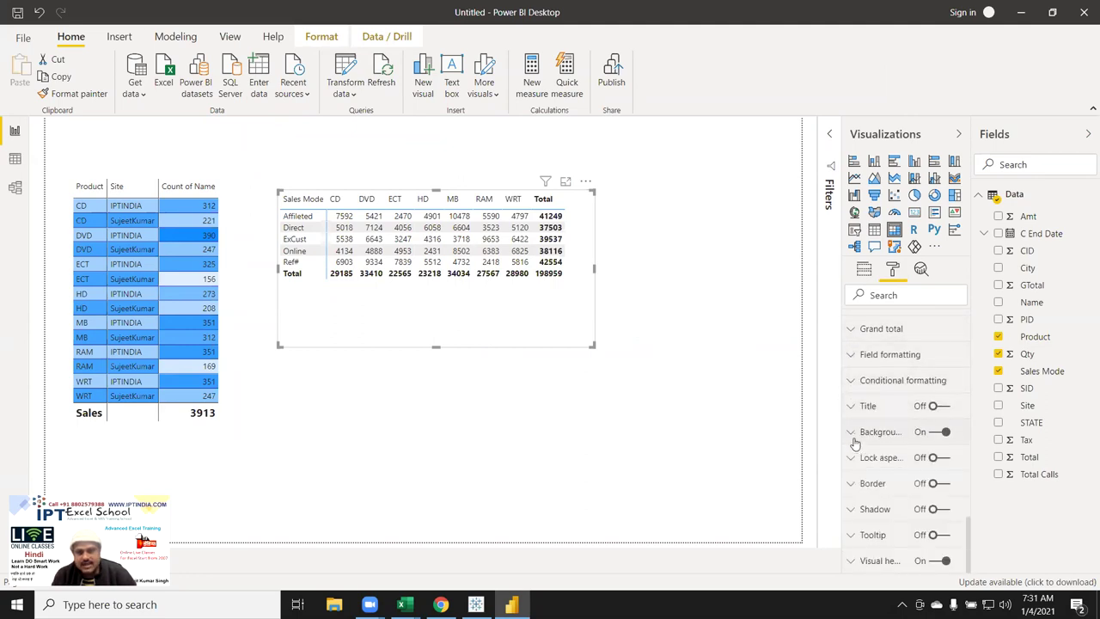
{"action": "scroll", "coordinate": [898, 478], "scroll_direction": "up", "scroll_amount": 3}
{"action": "scroll", "coordinate": [894, 477], "scroll_direction": "up", "scroll_amount": 3}
{"action": "scroll", "coordinate": [886, 475], "scroll_direction": "up", "scroll_amount": 3}
{"action": "scroll", "coordinate": [868, 473], "scroll_direction": "up", "scroll_amount": 3}
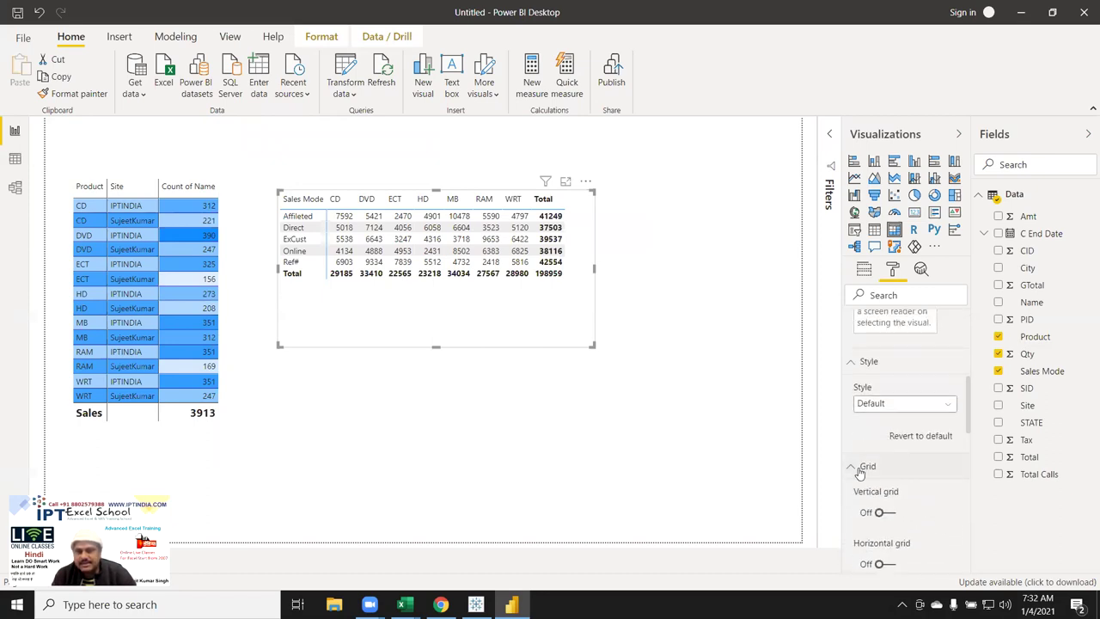
{"action": "left_click", "coordinate": [860, 468]}
{"action": "left_click", "coordinate": [851, 365]}
{"action": "scroll", "coordinate": [851, 379], "scroll_direction": "up", "scroll_amount": 3}
{"action": "scroll", "coordinate": [851, 378], "scroll_direction": "up", "scroll_amount": 3}
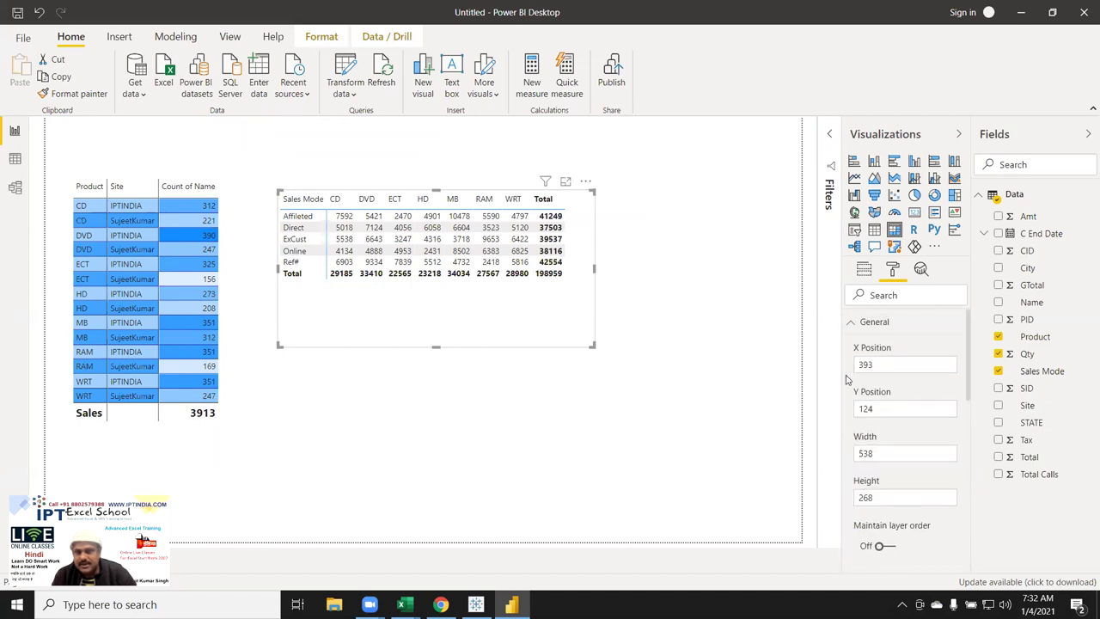
{"action": "left_click", "coordinate": [851, 325]}
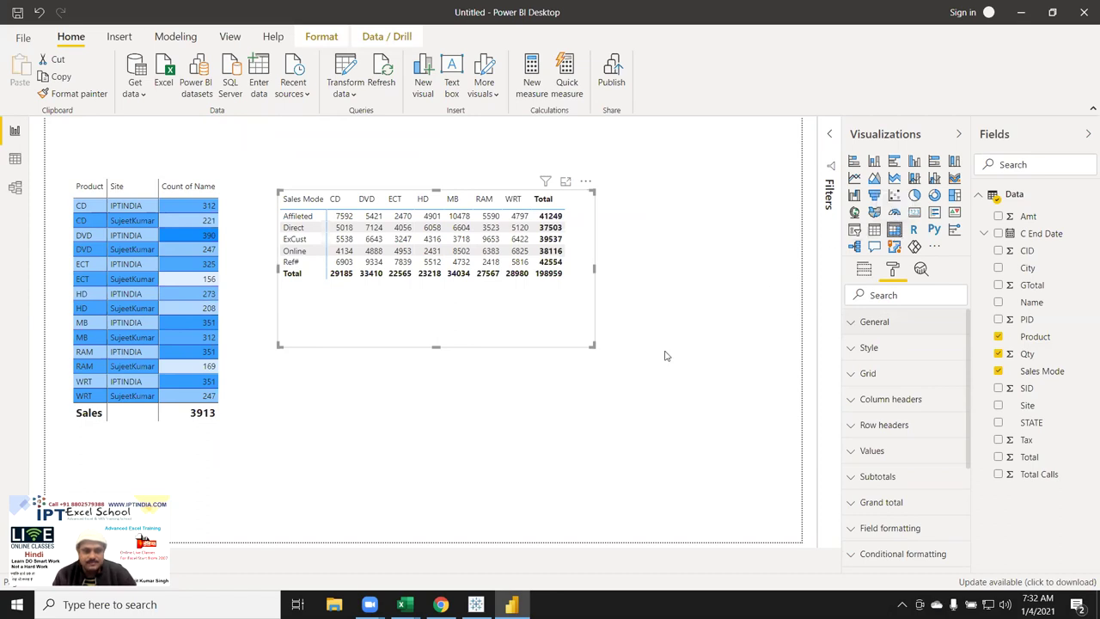
{"action": "left_click", "coordinate": [531, 462]}
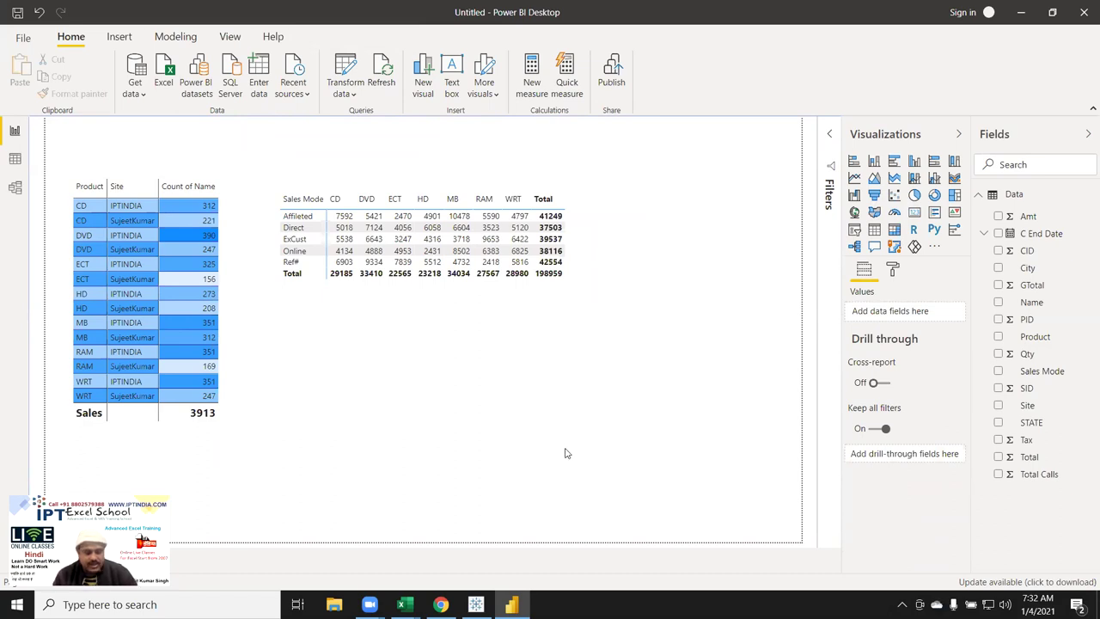
Minimize Power BI Desktop with Win+D to show the desktop wallpaper.
{"action": "key", "text": "super+d"}
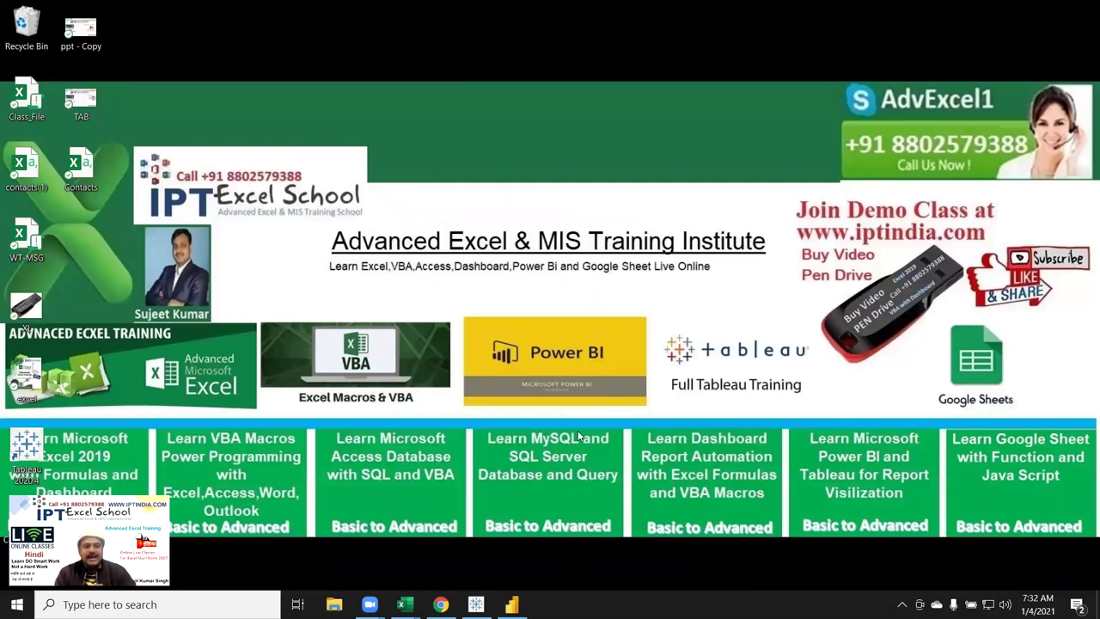